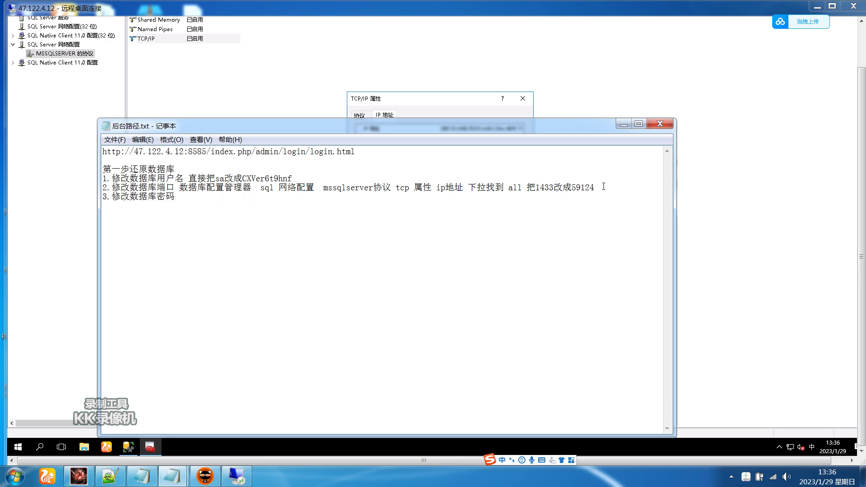
Copy the RYPlatformDB database name from the remote server's databases and append it with dashes to note 3, 修改数据库密码.
left_click(129, 447)
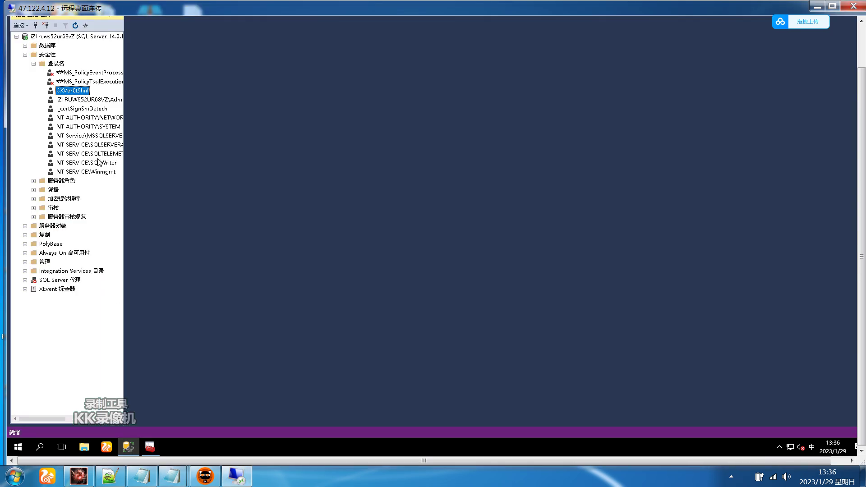
left_click(25, 55)
double_click(47, 45)
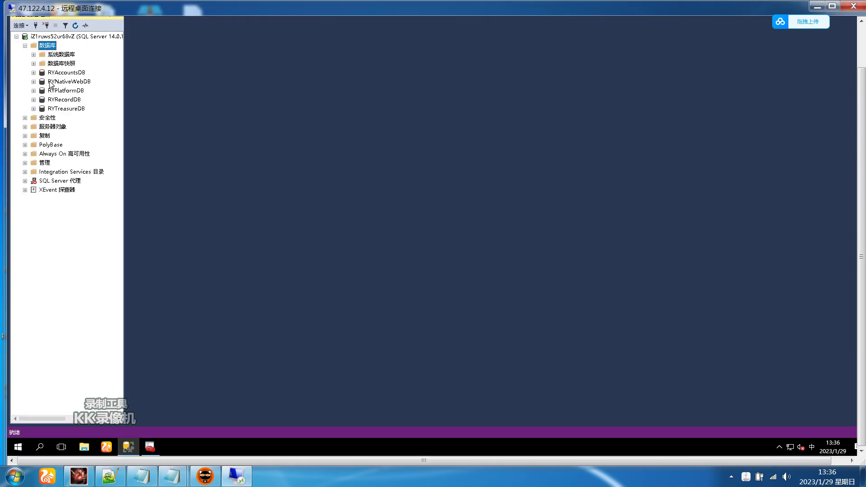
right_click(64, 93)
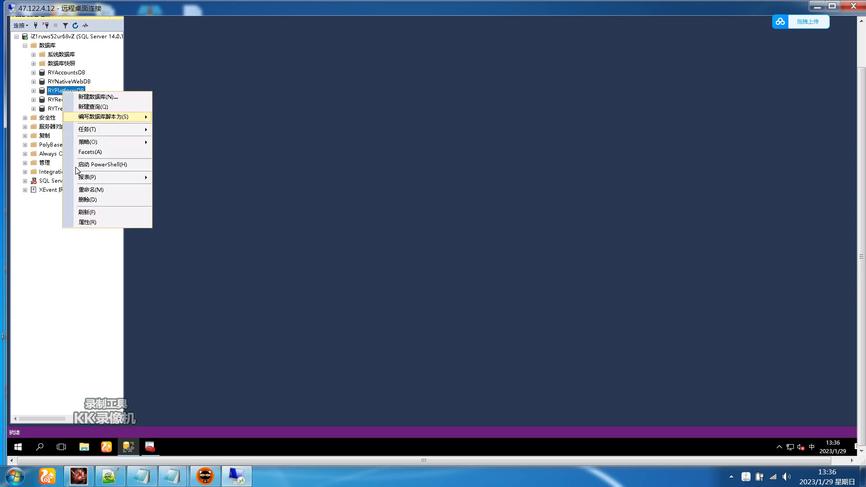
left_click(91, 189)
key("ctrl+c")
mouse_move(172, 476)
left_click(112, 421)
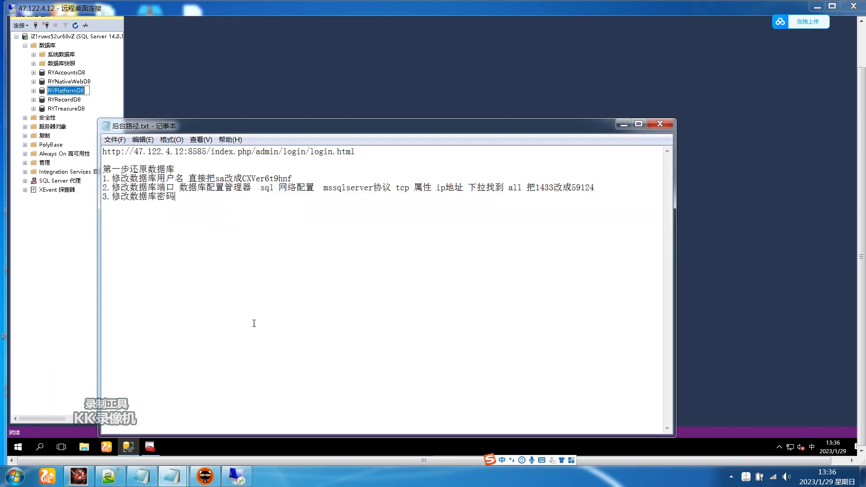
key("ctrl+v")
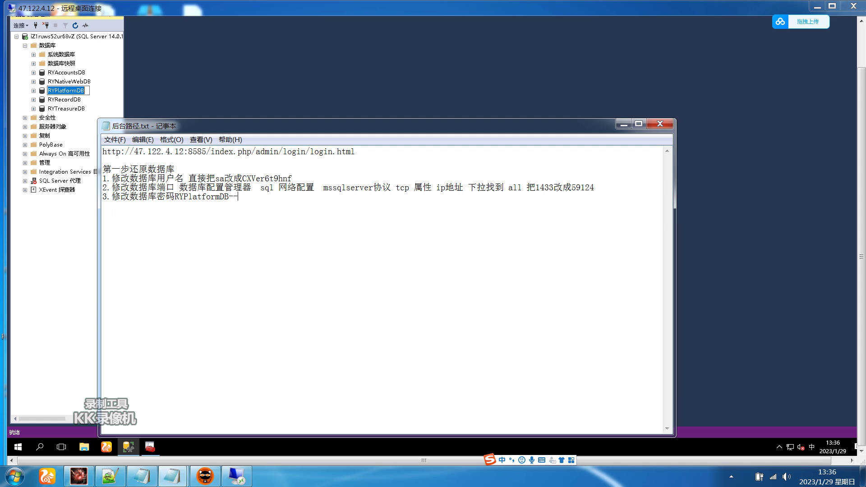
Copy the name of RYPlatformDB's DataBaseInfo table and append it after RYPlatformDB in the notes.
left_click(34, 101)
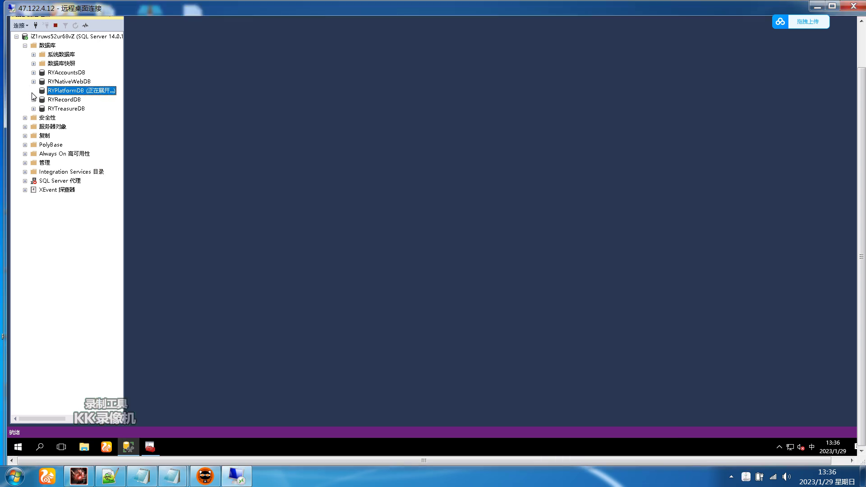
left_click(33, 91)
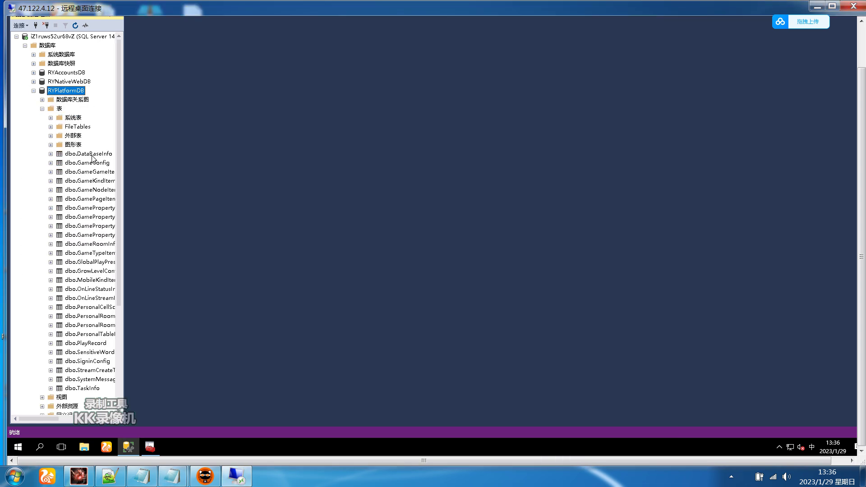
right_click(91, 155)
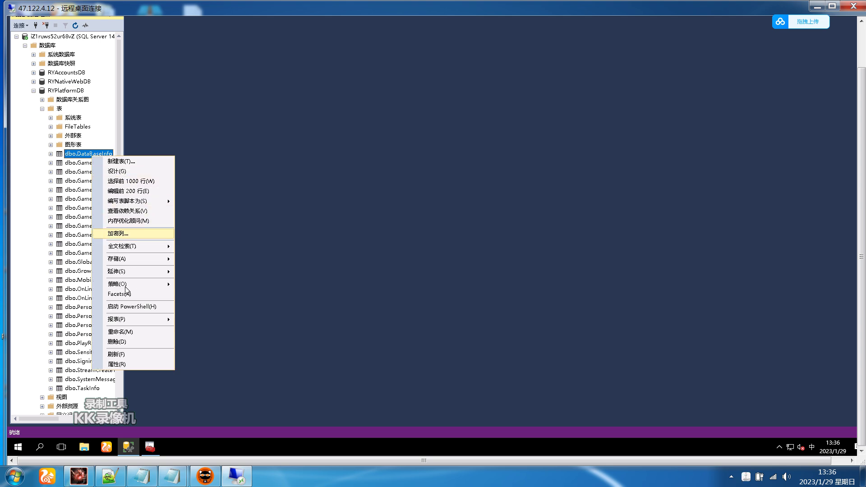
left_click(117, 332)
key("ctrl+c")
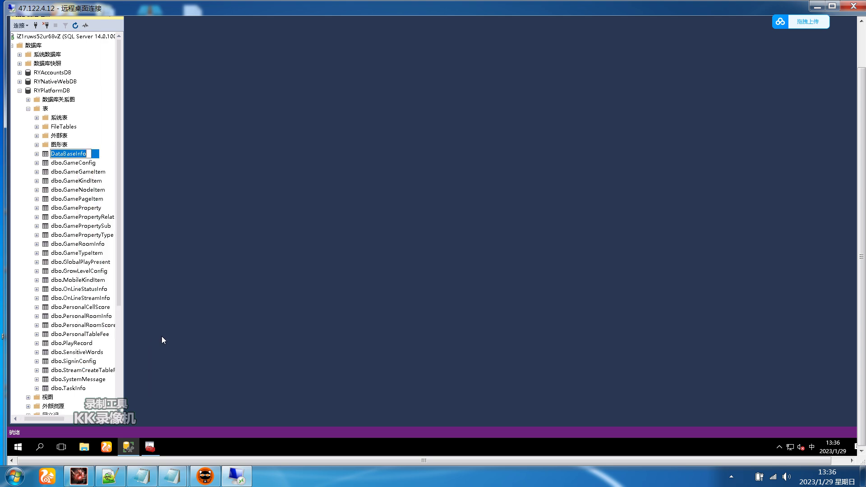
mouse_move(172, 475)
left_click(235, 420)
key("ctrl+v")
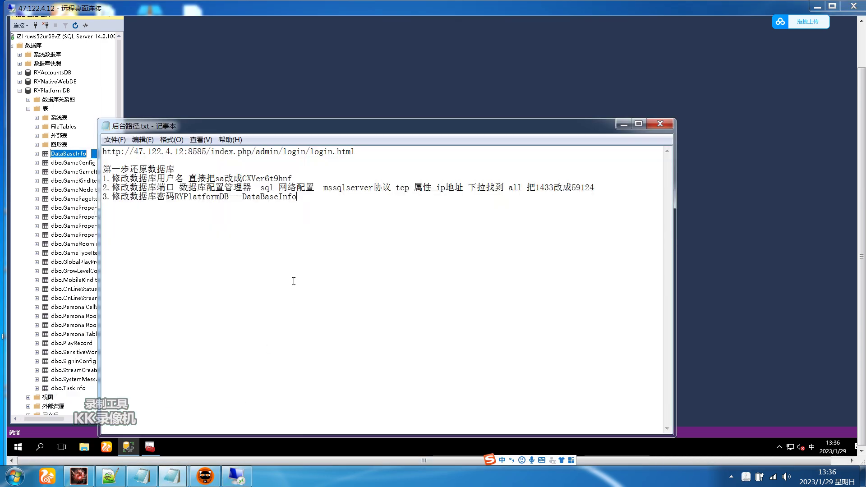
Copy the GameRoomInfo table name, label DataBaseInfo as 数据密码 in the notes, and paste the copied name after it.
left_click(54, 166)
right_click(78, 244)
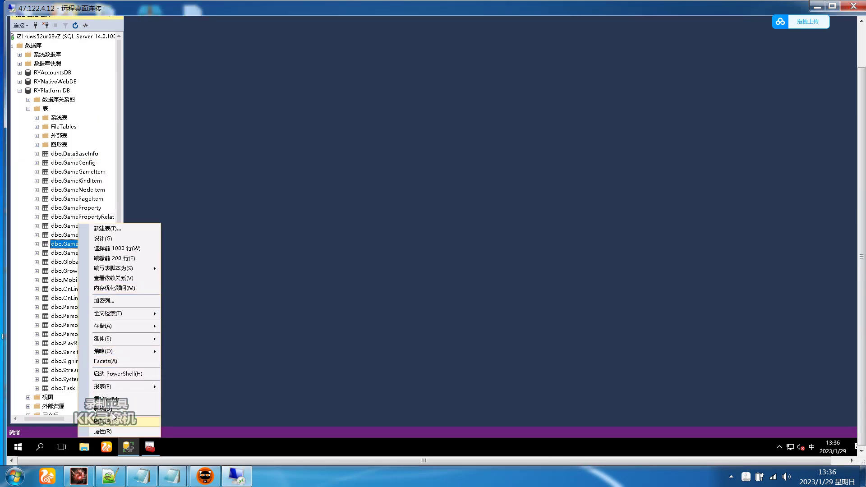
left_click(113, 398)
key("ctrl+c")
mouse_move(201, 481)
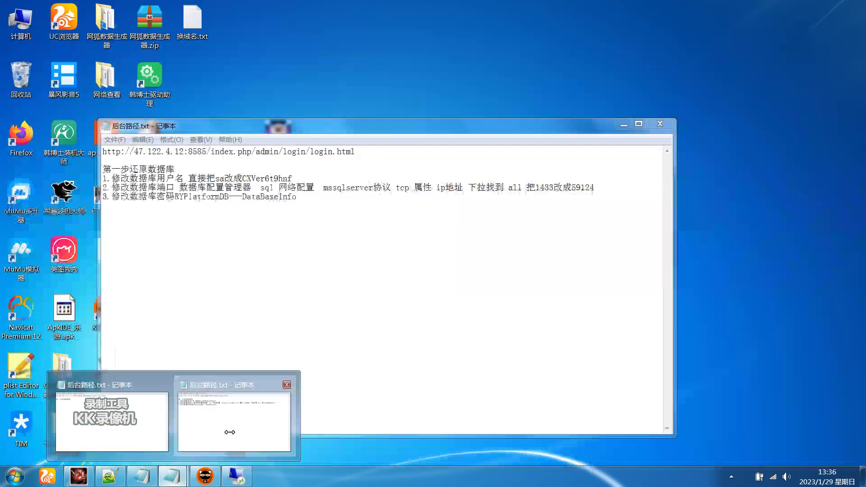
left_click(229, 419)
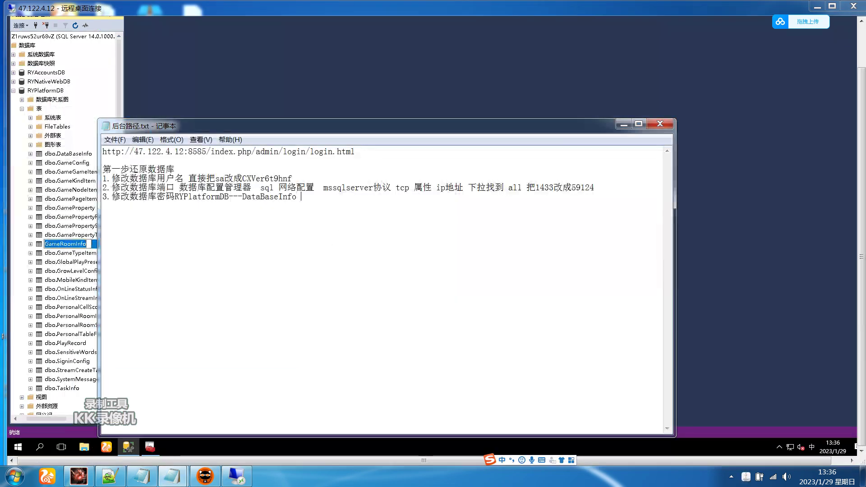
type("数据密码")
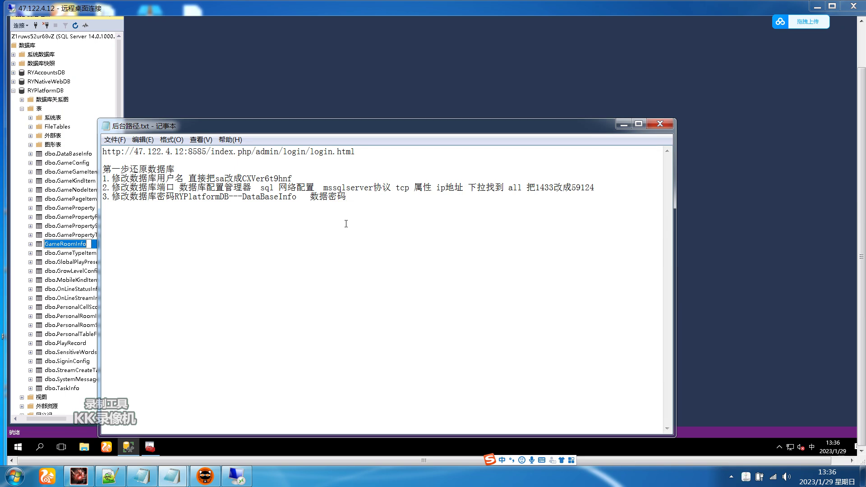
key("ctrl+v")
Label GameRoomInfo as 机器识别码 at the end of note 3.
type("qi")
type("几千")
type("机器")
type("shibm")
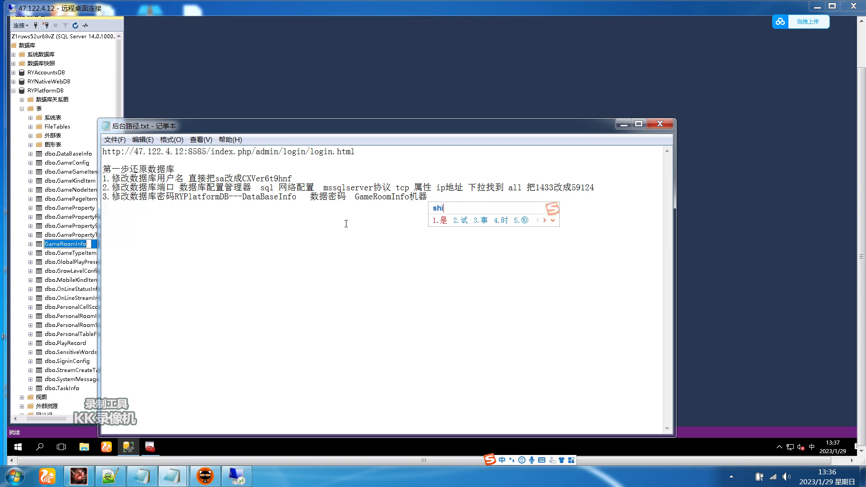
key("space")
Add the heading 第二步 服务端配置 below note 3, separated by a blank line.
key("Return")
key("Return")
type("dierbu")
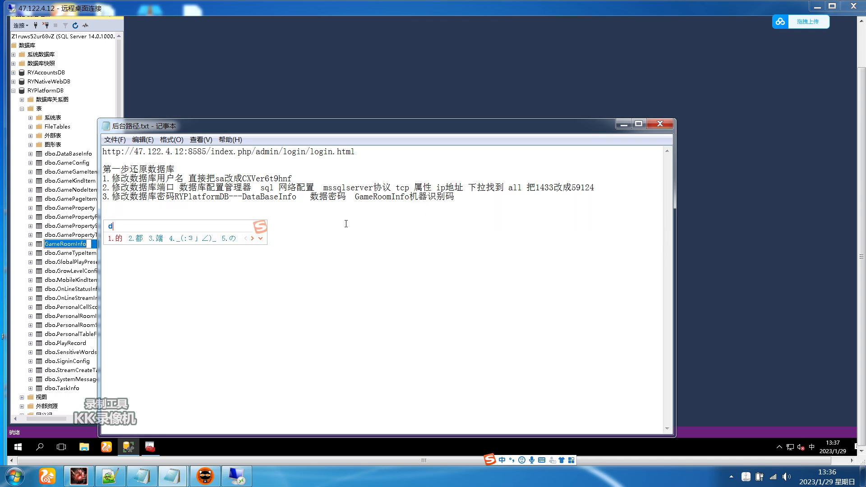
key("space")
type("fuwuduan")
key("space")
type("peizhi")
key("space")
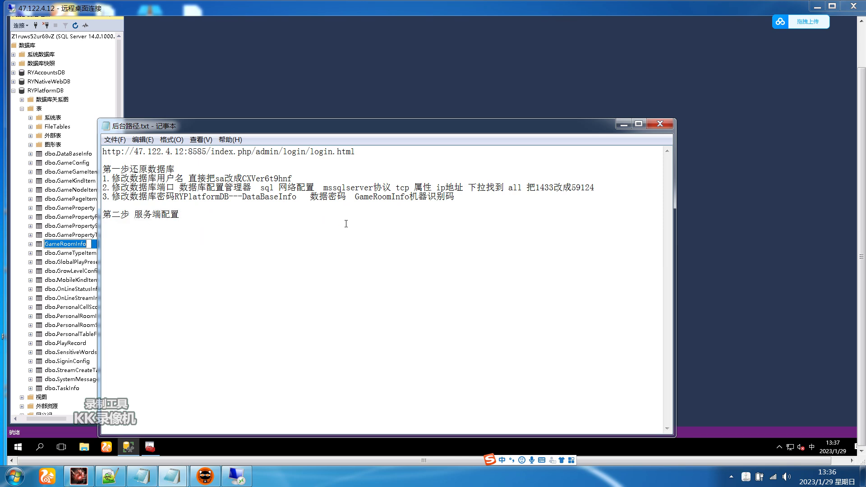
Switch to the remote desktop in full screen and open the Game folder on drive D in File Explorer.
left_click(68, 263)
double_click(467, 9)
left_click(77, 479)
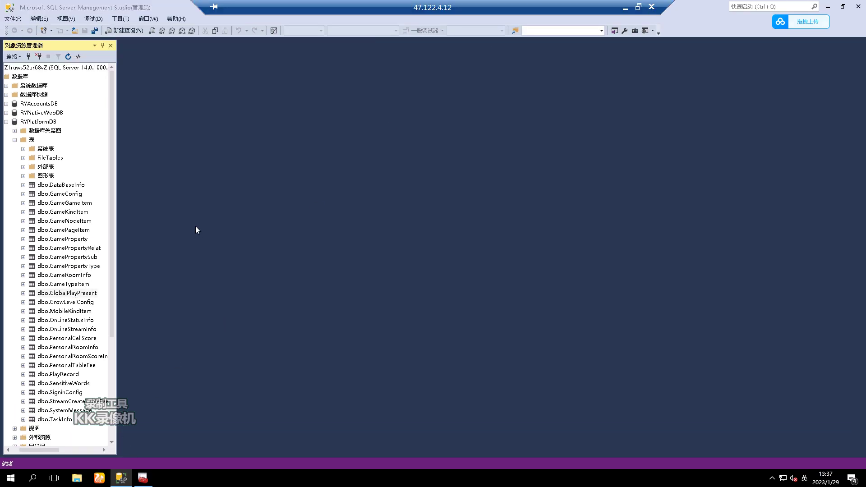
left_click(53, 138)
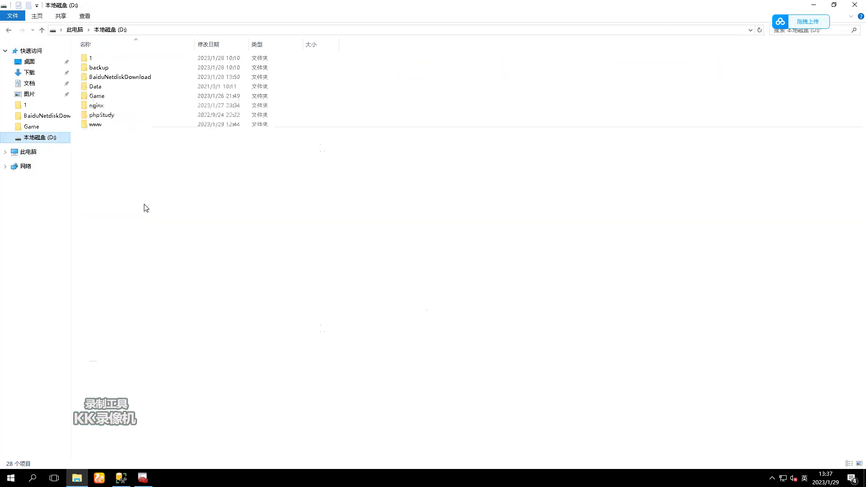
double_click(118, 96)
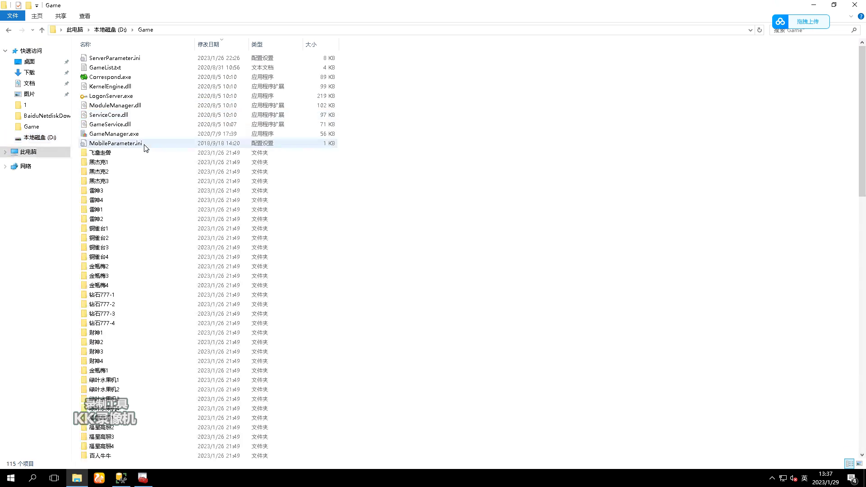
Copy the full file name of ServerParameter.ini in the Game folder without renaming the file.
left_click(115, 59)
right_click(120, 60)
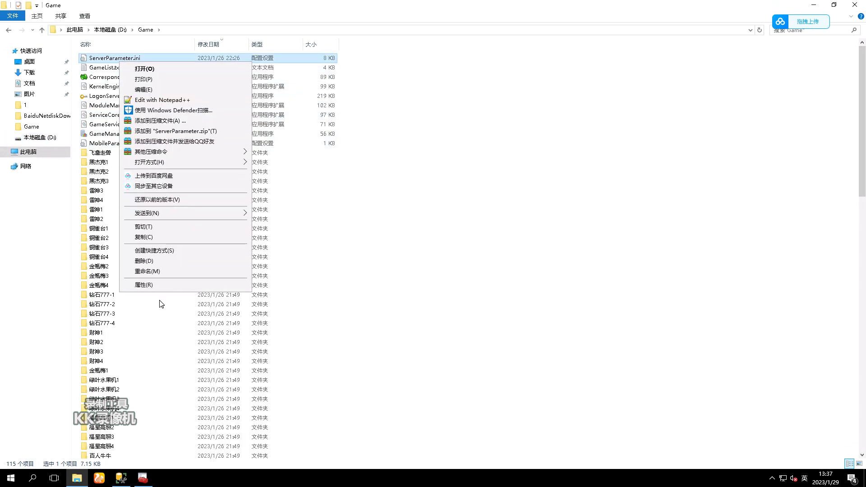
left_click(159, 272)
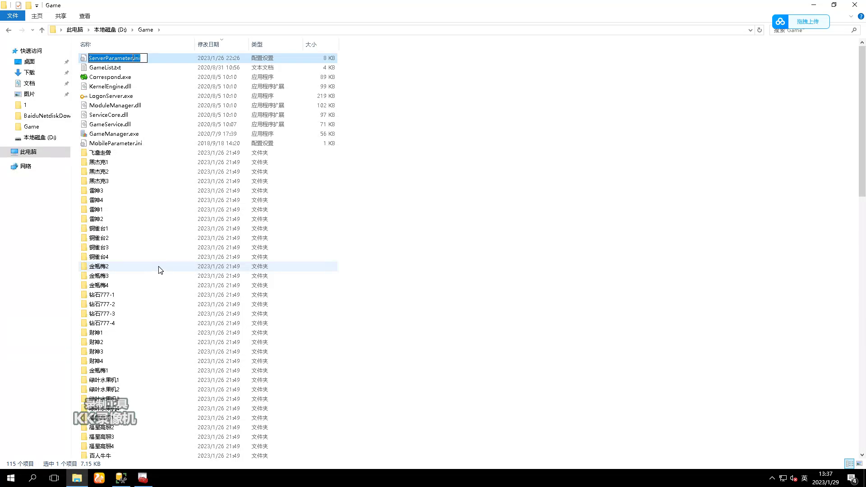
key("Return")
Search the Game folder for ServerParameter.ini.
left_click(780, 21)
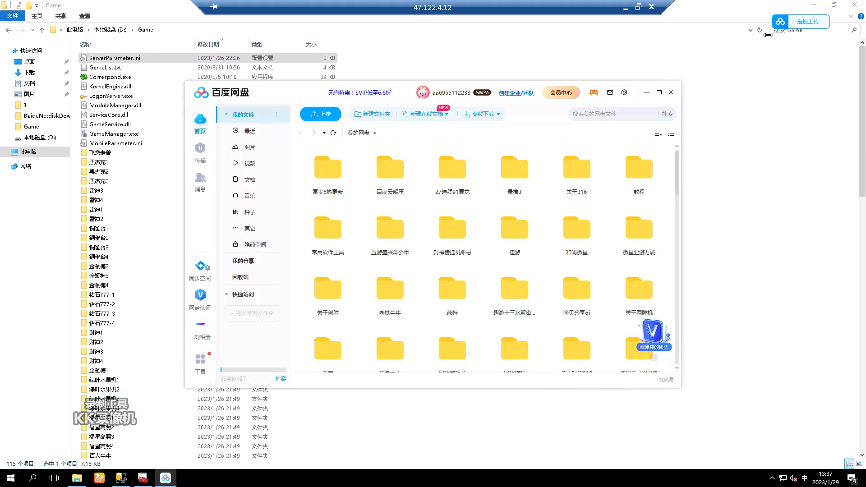
left_click(671, 93)
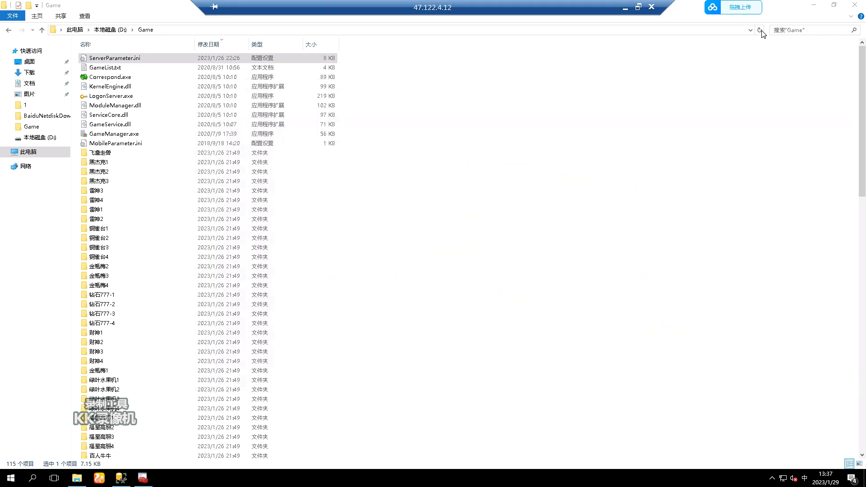
left_click(787, 30)
type("ServerParameter.ini")
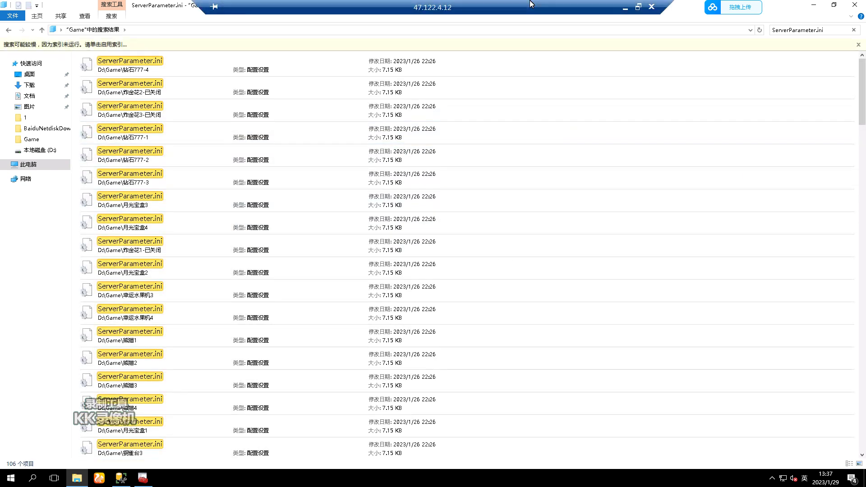
Return to the local notes and write 全局搜到 ServerParameter.ini under the 服务端配置 heading.
left_click(625, 8)
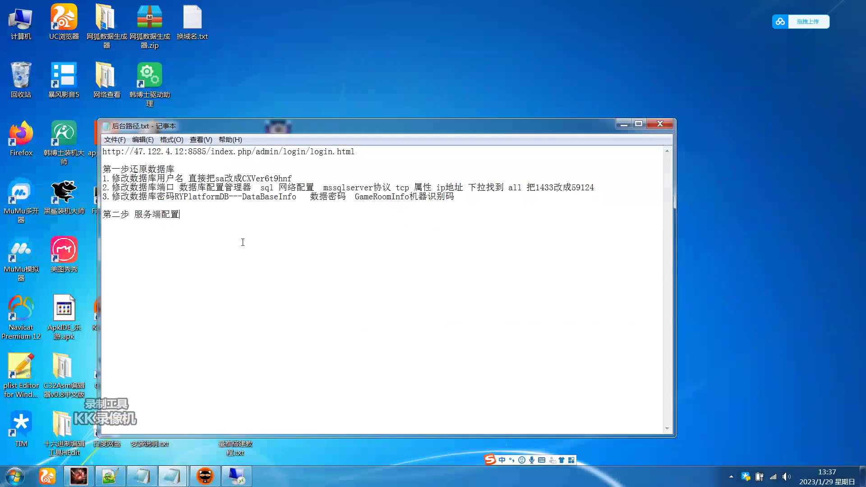
key("Return")
type("ServerParameter.ini")
left_click(104, 233)
type("quanju")
key("space")
type("soud")
key("space")
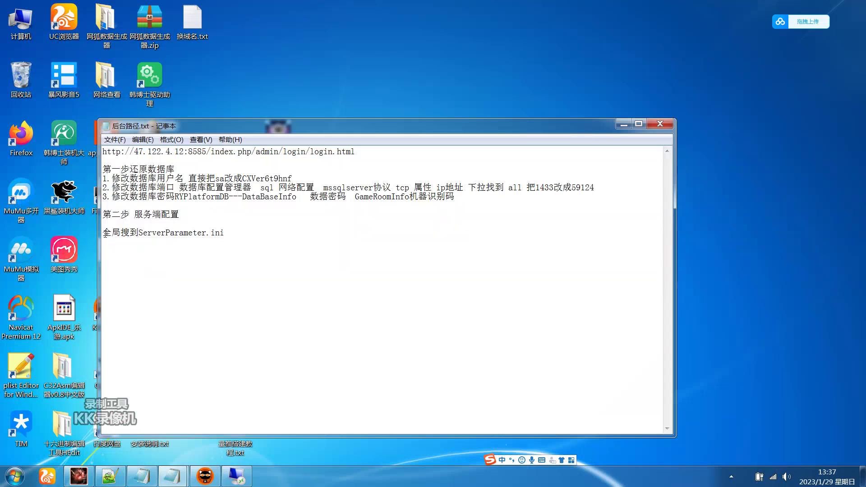
Append 然后解密根据里面的信息修改 after ServerParameter.ini in the notes.
type("ranhou")
key("space")
type("jiemi")
key("space")
type("genj")
key("space")
type("limian")
key("space")
type("dexinxi")
key("space")
type("xiugai")
key("space")
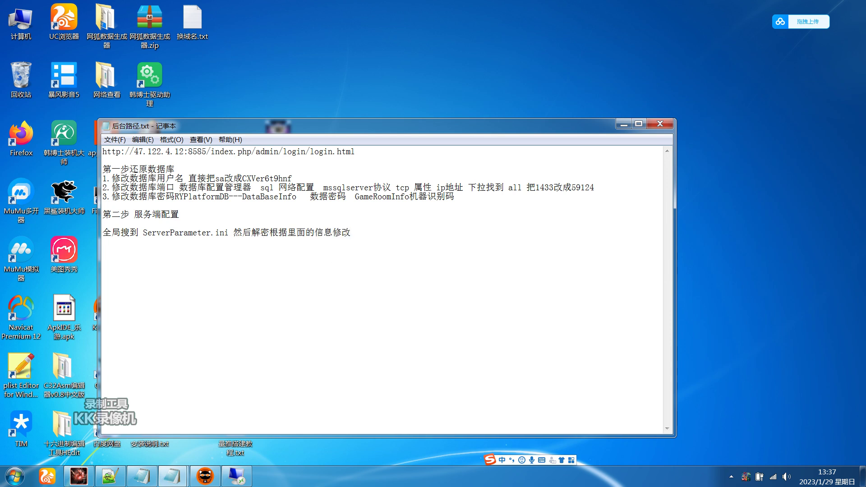
Add the heading 第三步执行脚本 on a new line at the end of the notes, separated by a blank line.
type("disan")
key("space")
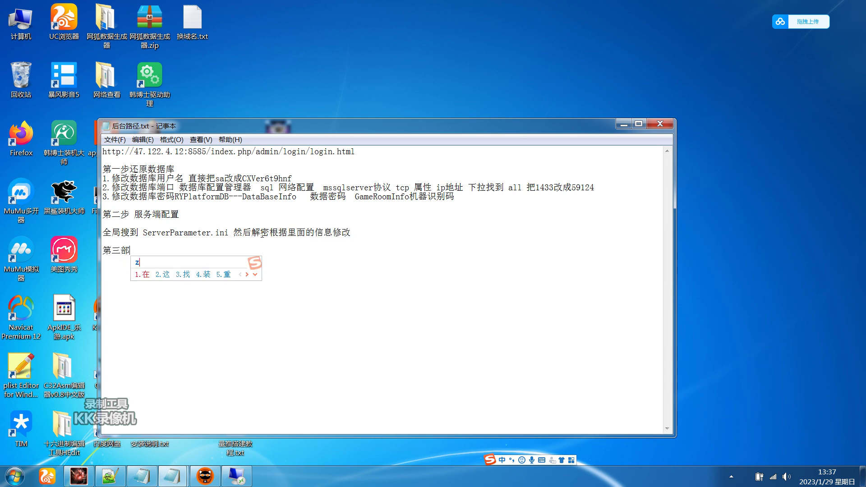
type("bu")
key("space")
type("bu")
key("BackSpace")
key("BackSpace")
key("BackSpace")
type("bu")
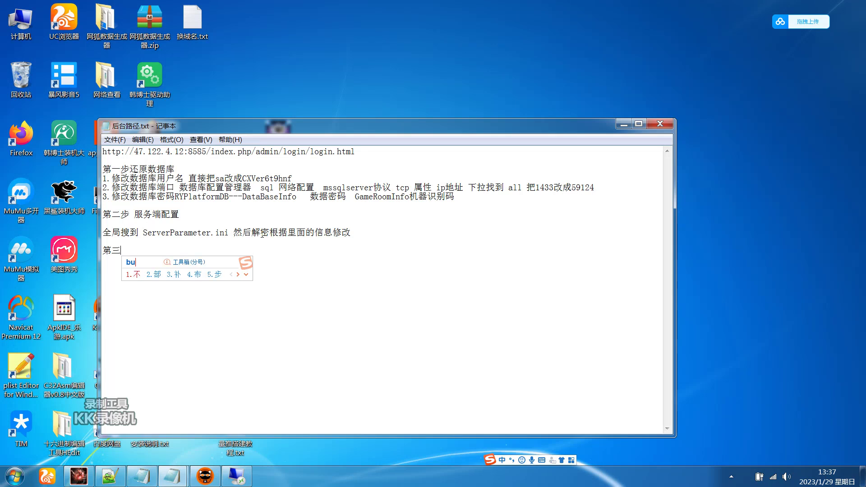
type("5zhixing")
key("space")
type("jiaoben")
key("space")
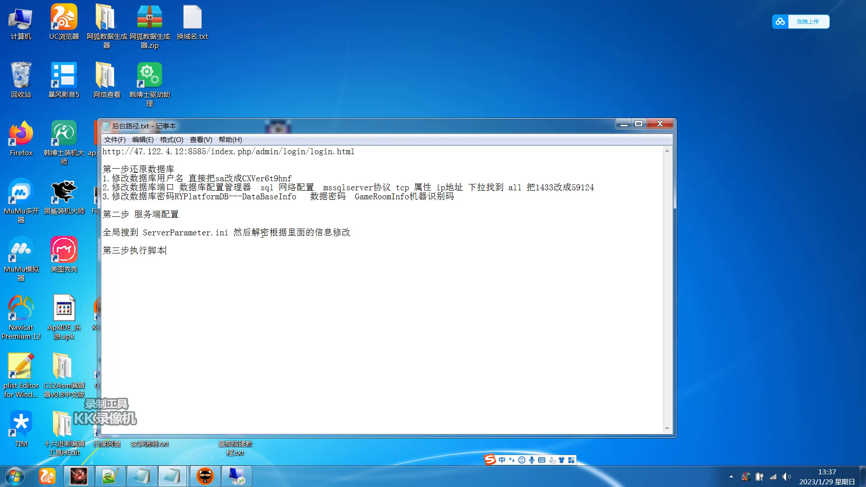
Switch to the remote desktop and open the 作业 folder inside the Data folder on drive D.
left_click(236, 476)
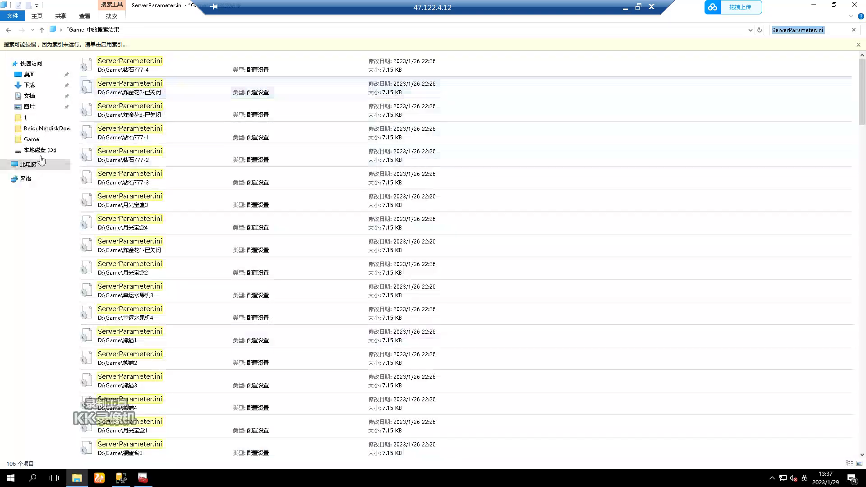
left_click(69, 168)
double_click(362, 112)
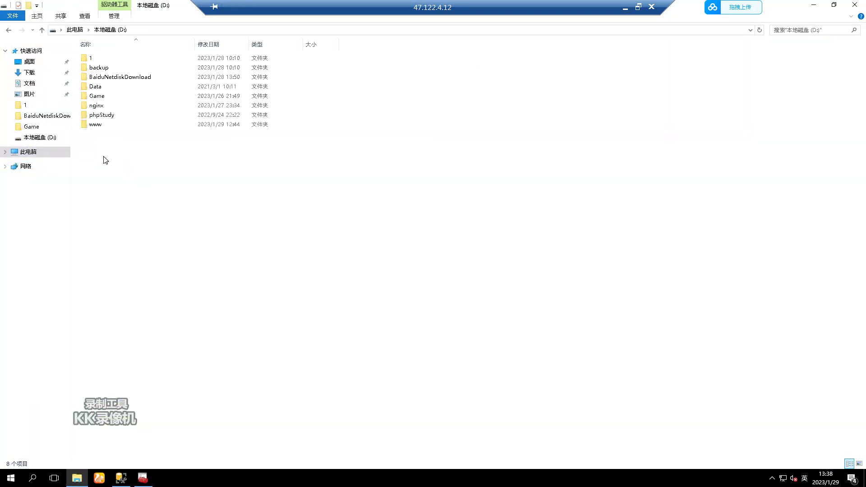
double_click(110, 87)
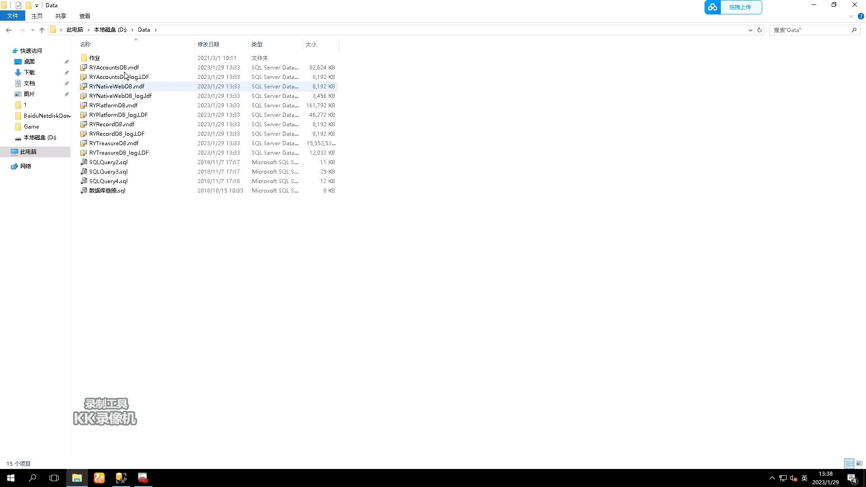
double_click(125, 59)
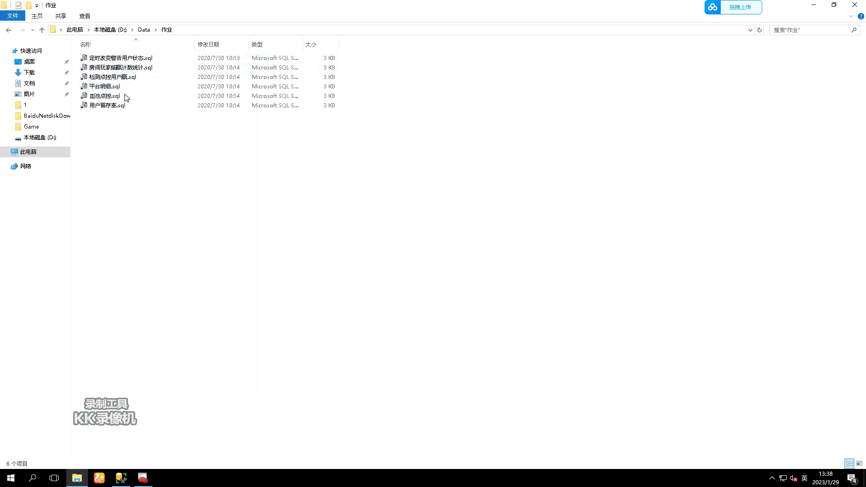
Go through the SQL scripts in the Data folder and its 作业 subfolder, selecting each group of scripts to run.
left_click(144, 30)
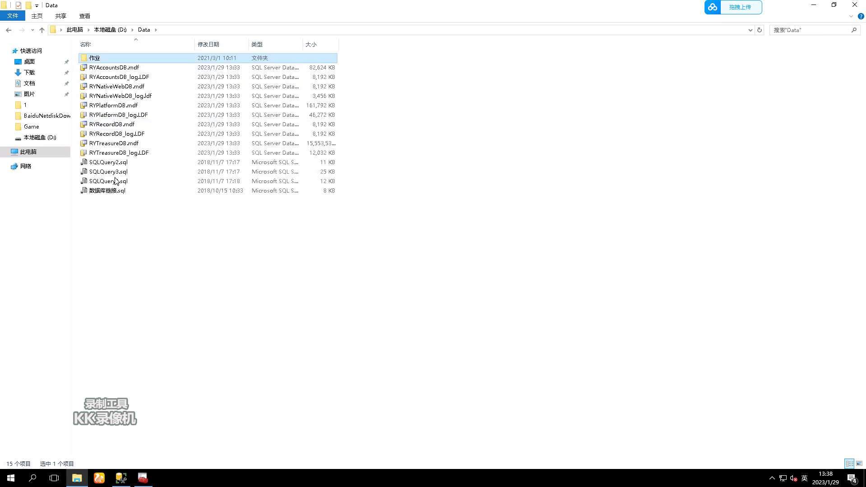
left_click(113, 191)
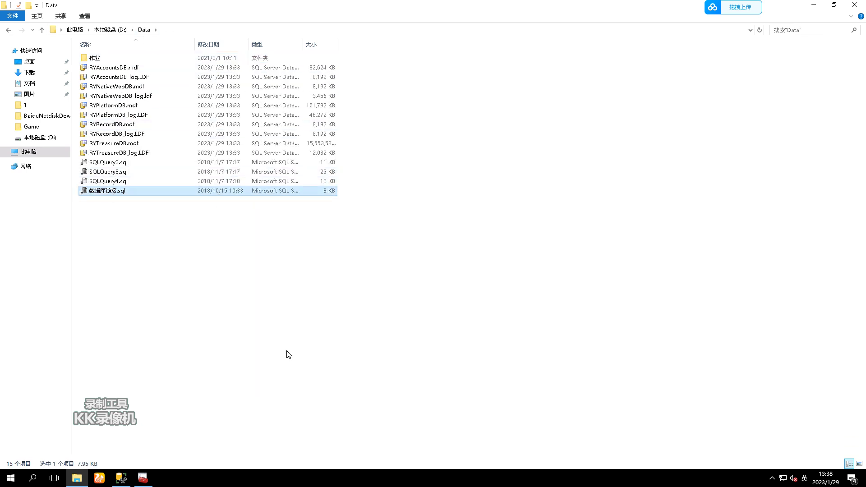
left_click_drag(142, 207, 94, 161)
double_click(163, 58)
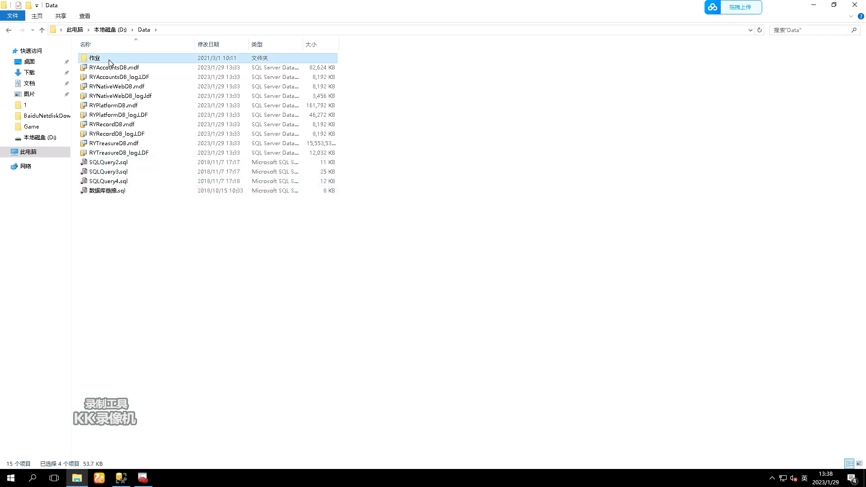
left_click_drag(155, 130, 79, 52)
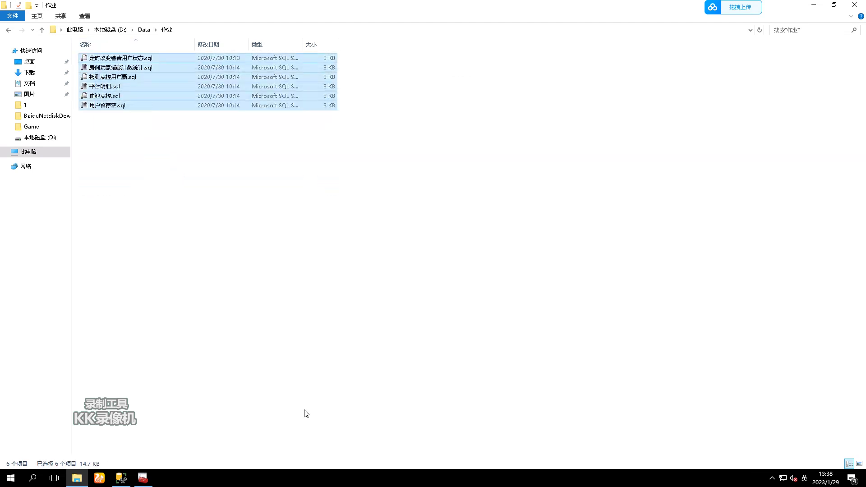
Copy 1.sql through 6.sql from the RY folder of 网狐数据生成器 into the Data folder on drive D.
right_click(251, 480)
left_click(272, 412)
double_click(16, 206)
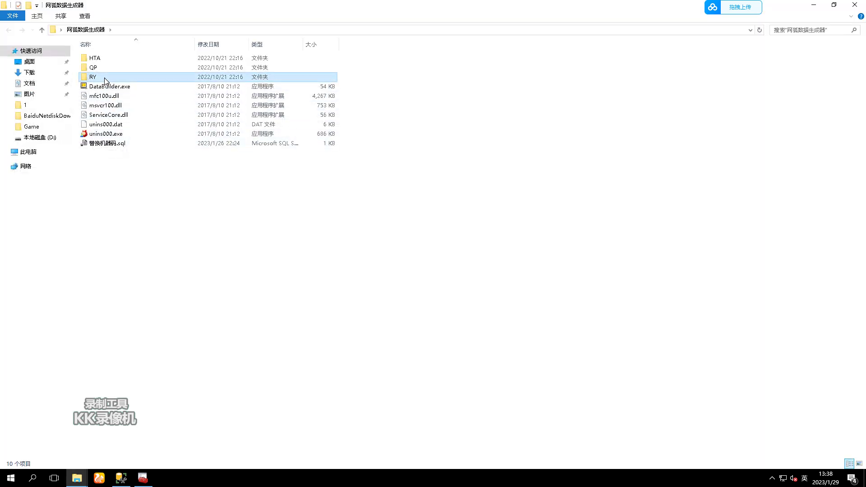
double_click(105, 80)
key("ctrl+a")
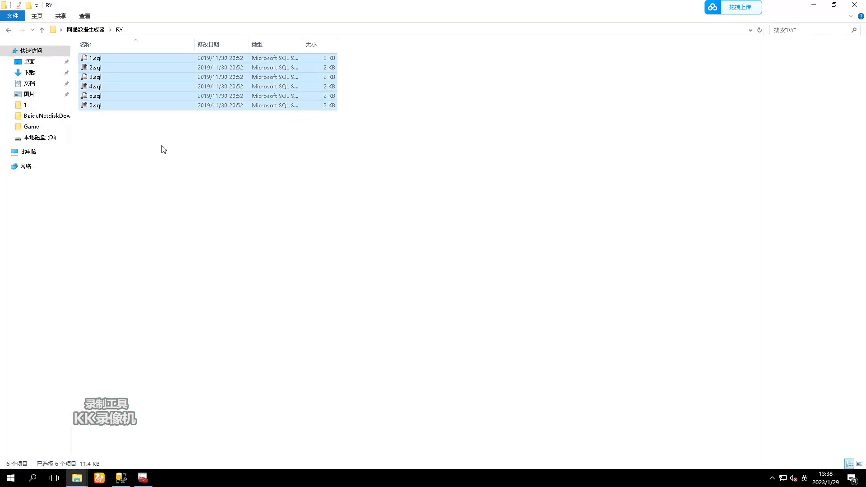
left_click(45, 137)
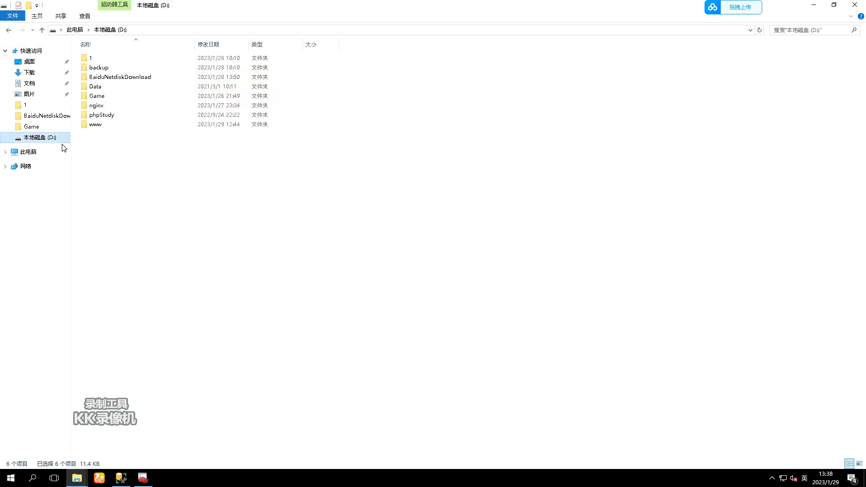
double_click(100, 87)
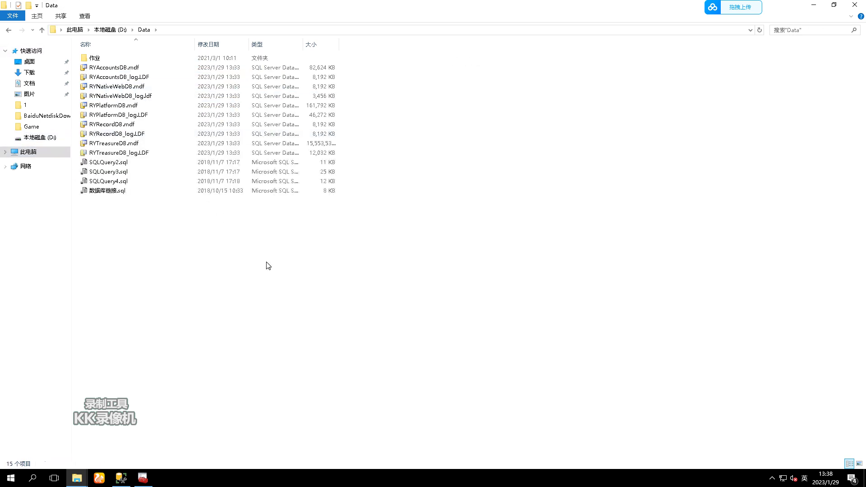
key("ctrl+v")
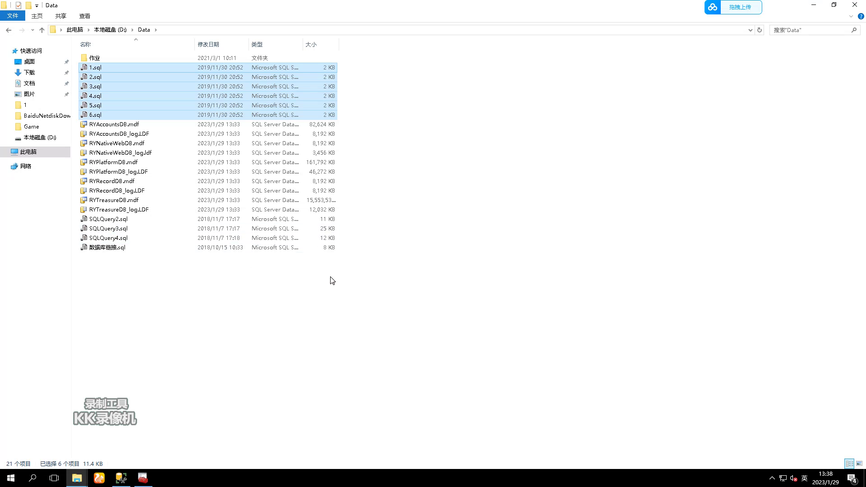
Return to the local notes and add the heading 第四步 塔建网站 on the last line.
mouse_move(598, 15)
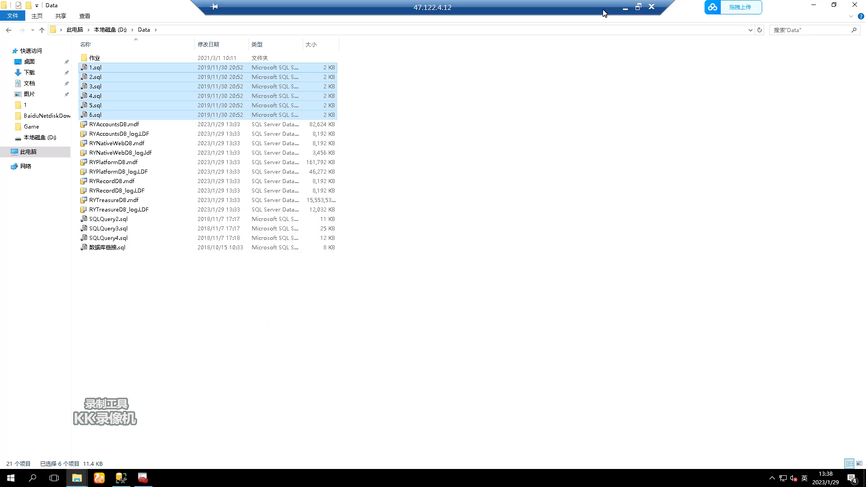
left_click(625, 8)
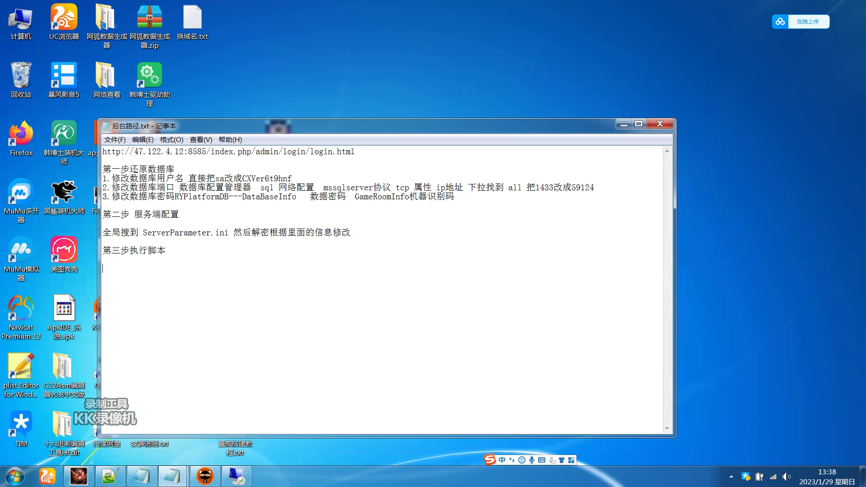
type("disibu")
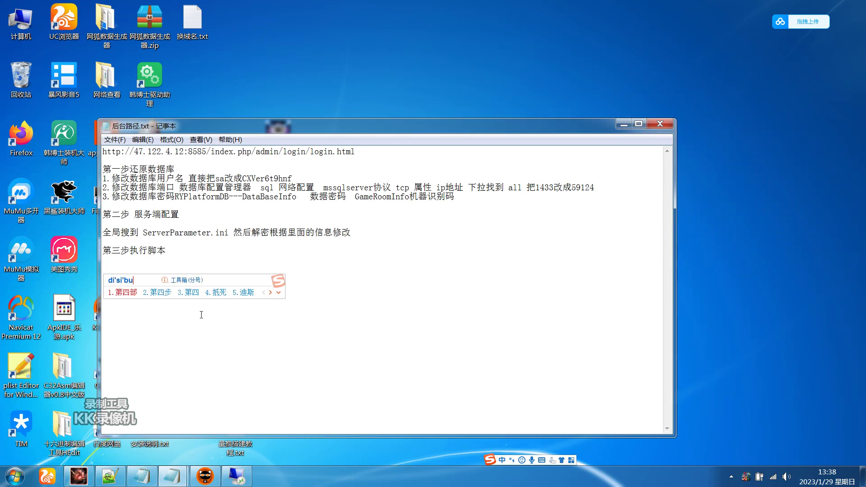
type("2 tajian")
key("space")
type("wangzhan")
key("space")
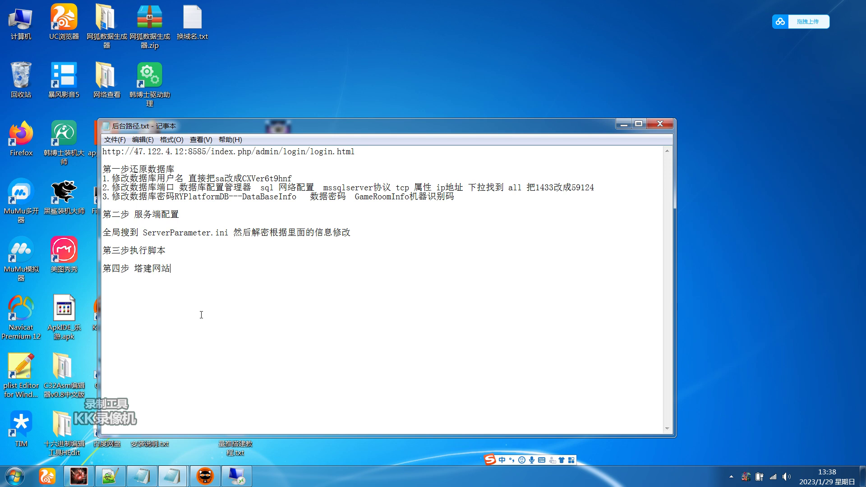
Append 在d盘启动 after 塔建网站 in the notes and begin entering the phpStudy program name.
type("qid")
key("Escape")
type("zai")
key("space")
type("d")
key("Return")
type("panqidong")
key("space")
type("p")
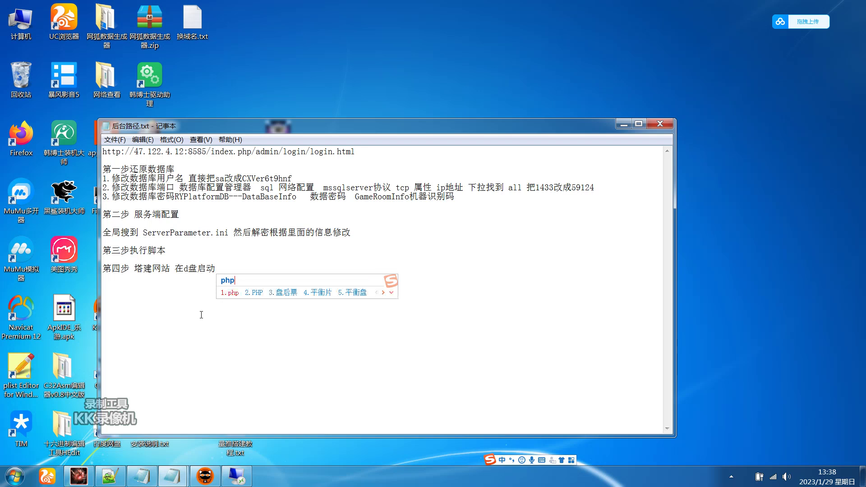
type("'h'p's'tu")
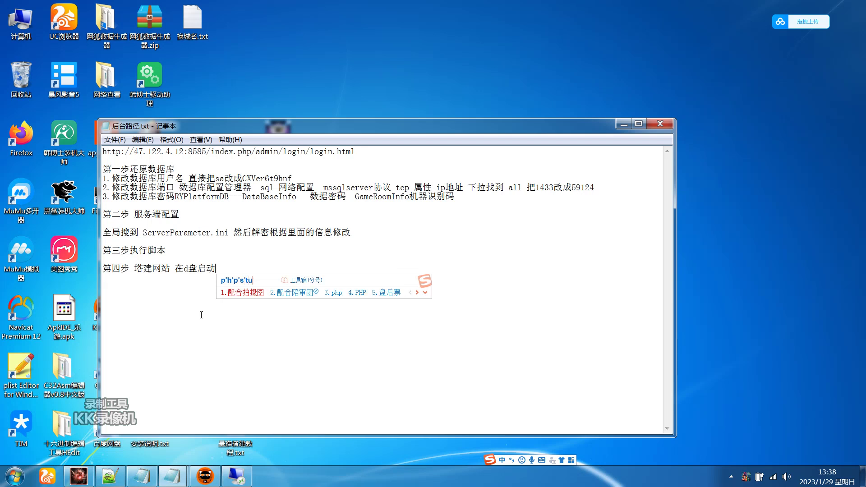
Switch to the remote desktop, copy the phpStudy folder's name on drive D without changing it, and open the folder.
left_click(236, 476)
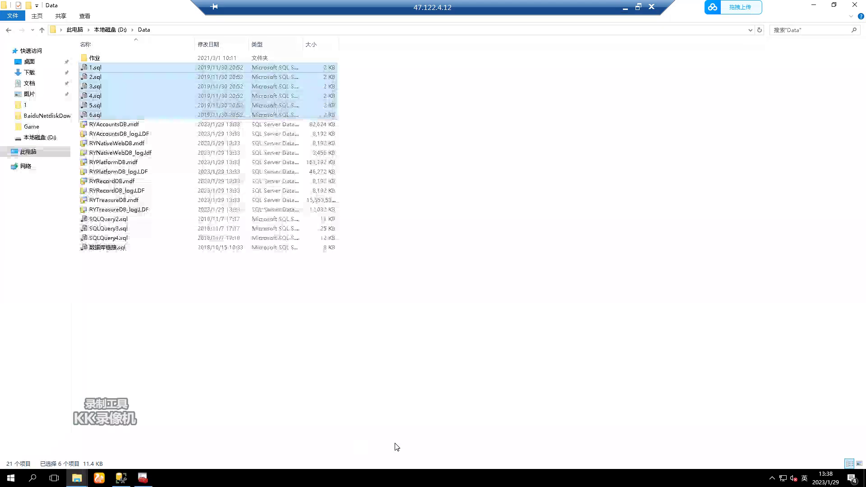
left_click(52, 152)
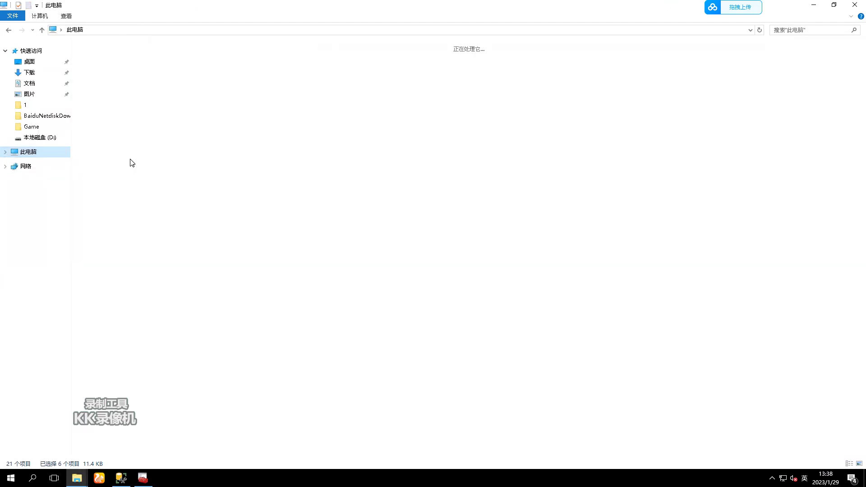
double_click(361, 110)
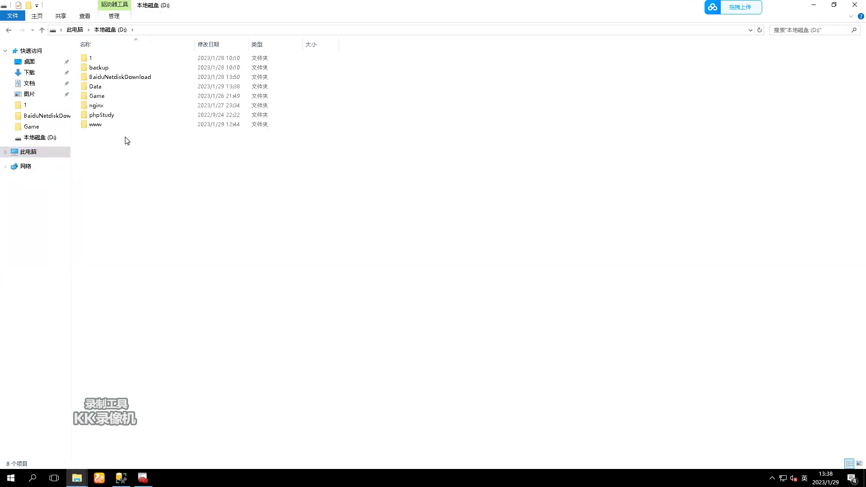
right_click(116, 116)
left_click(152, 360)
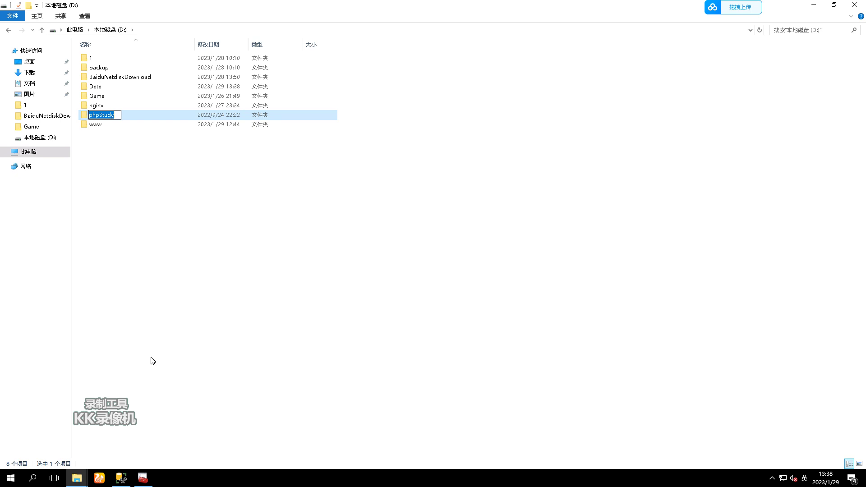
key("Return")
key("Return")
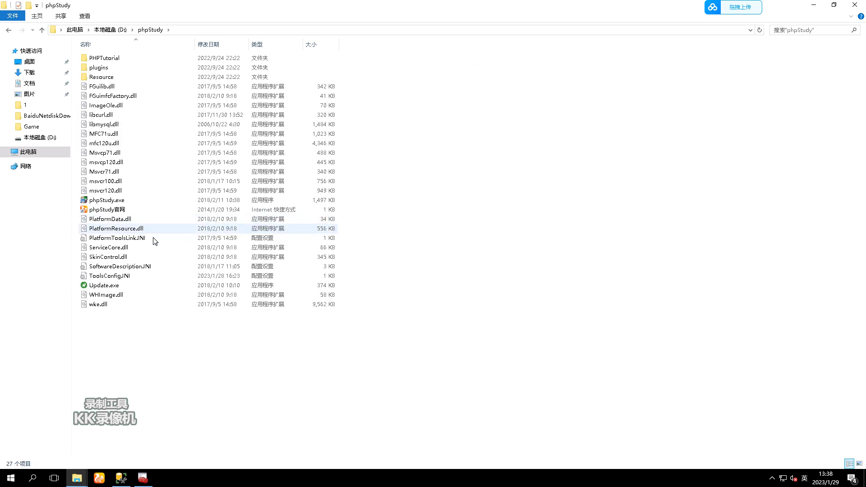
Launch phpStudy.exe and start its Apache and MySQL services.
double_click(126, 201)
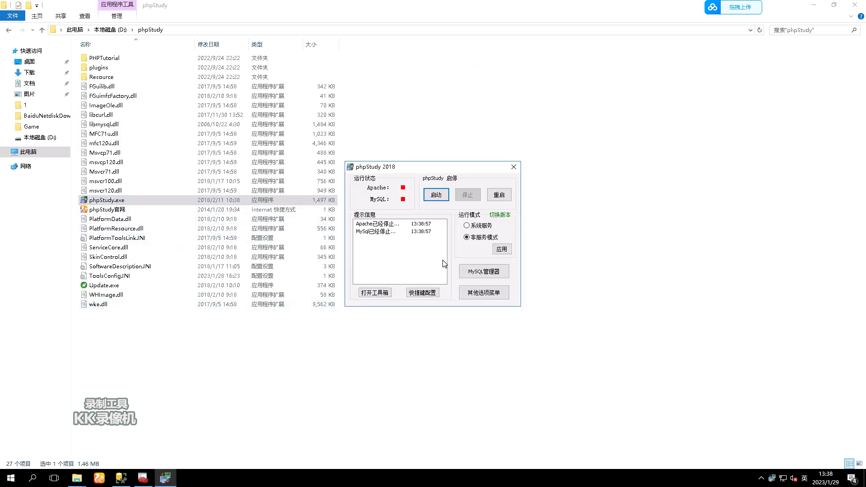
left_click(436, 195)
left_click(605, 5)
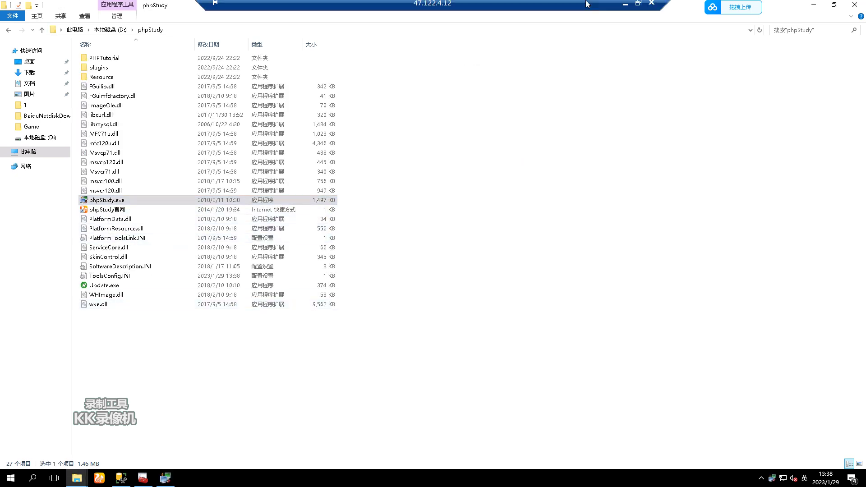
Return to the local notes and replace the wrong text 配合拍摄图 after 启动 with phpStudy.
left_click(624, 7)
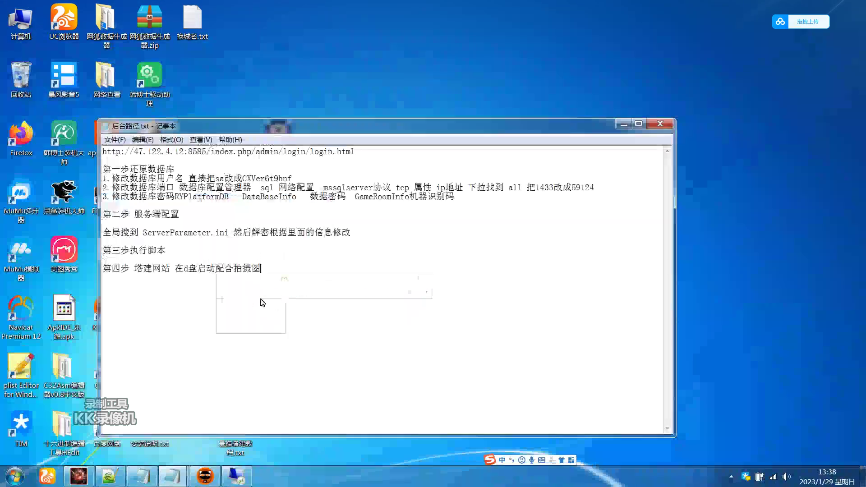
left_click_drag(216, 273, 318, 278)
key("Right")
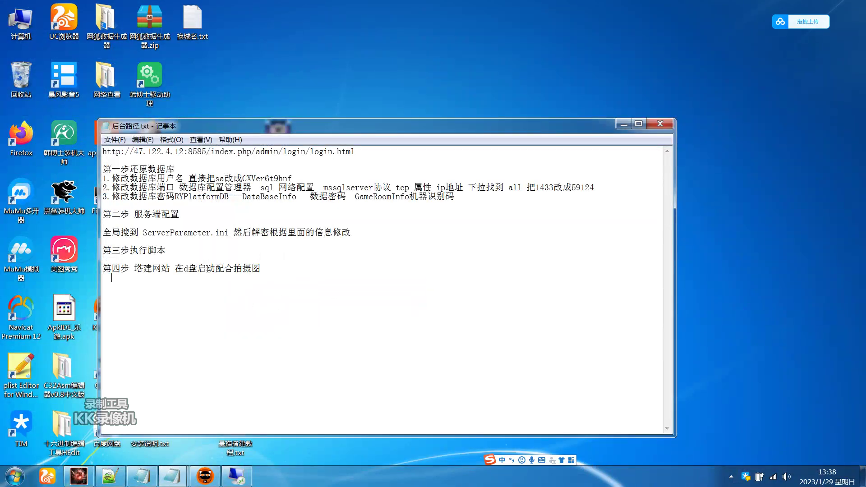
left_click_drag(216, 269, 277, 269)
type("phpStudy")
Switch to the remote desktop and check which PHP and web server version is selected in phpStudy.
left_click(237, 476)
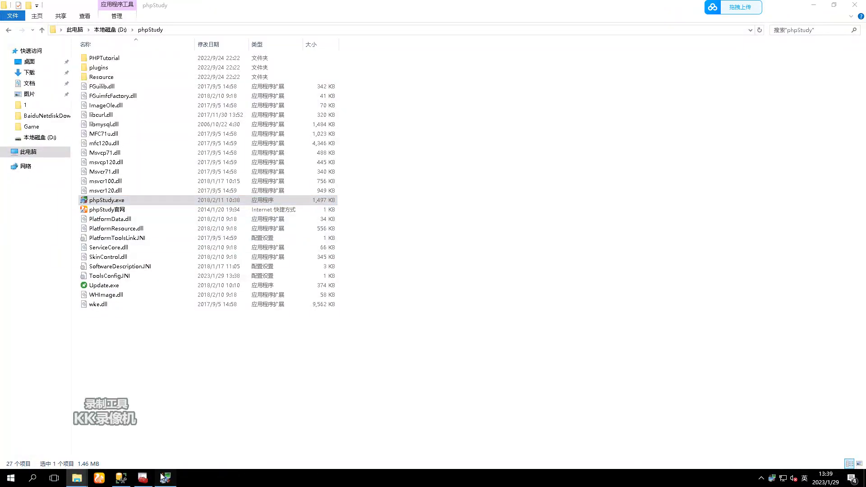
left_click(500, 215)
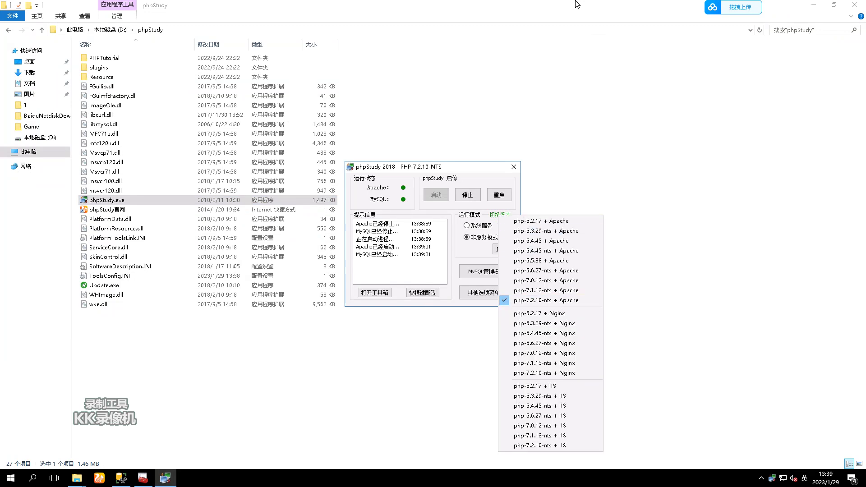
mouse_move(575, 4)
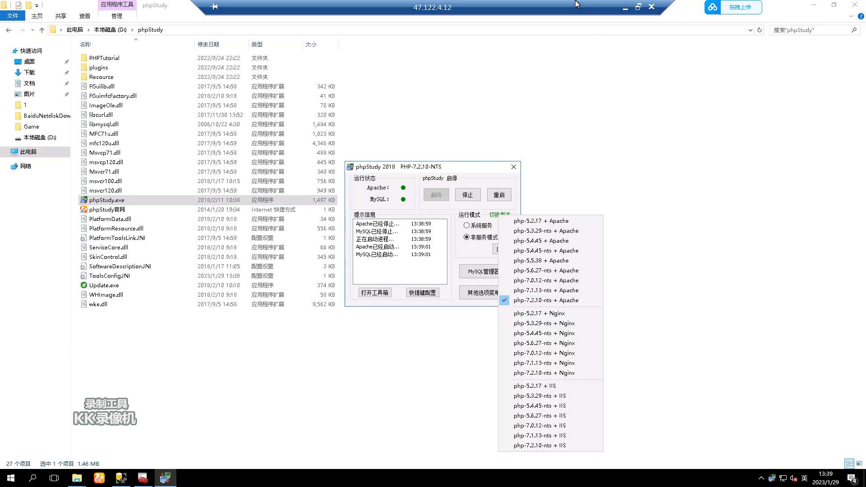
Return to the local notes and append 选择php7.2+阿帕奇 after phpStudy.
left_click(624, 9)
type("选择")
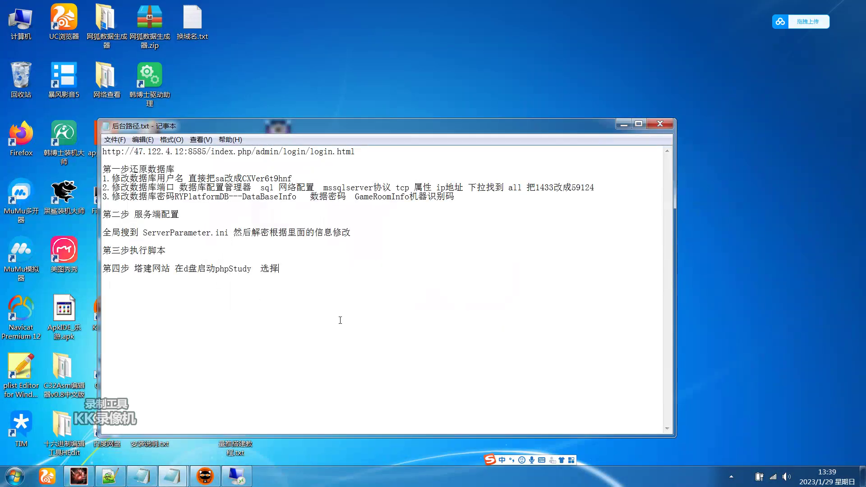
type("hp")
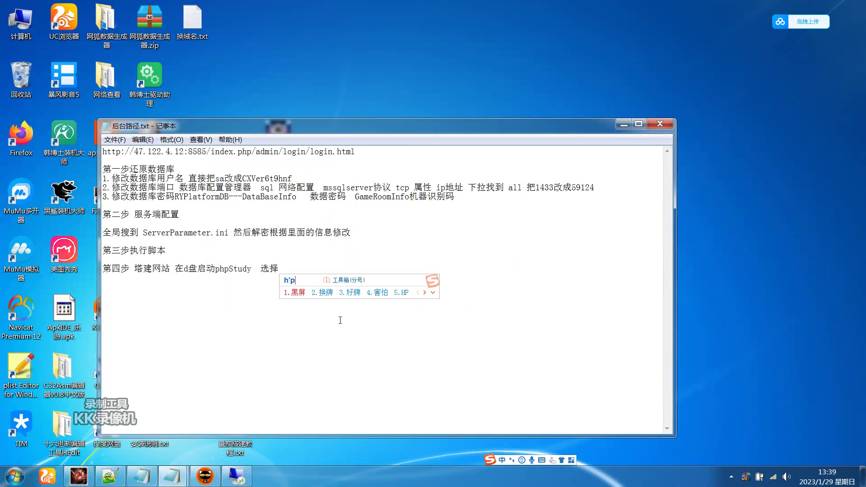
key("BackSpace")
key("BackSpace")
type("php")
key("Return")
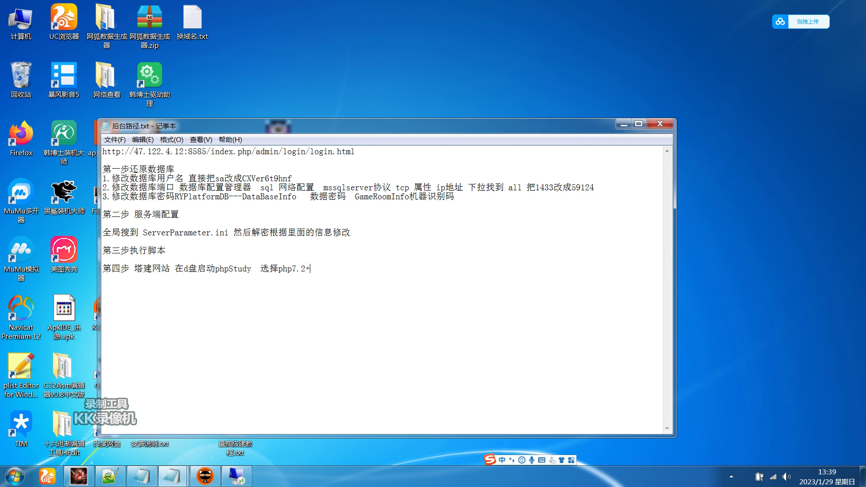
type("7.2+apaqi")
key("space")
Open phpStudy's 站点域名管理 on the remote desktop and review the directory and port of each listed site.
left_click(236, 476)
left_click(473, 292)
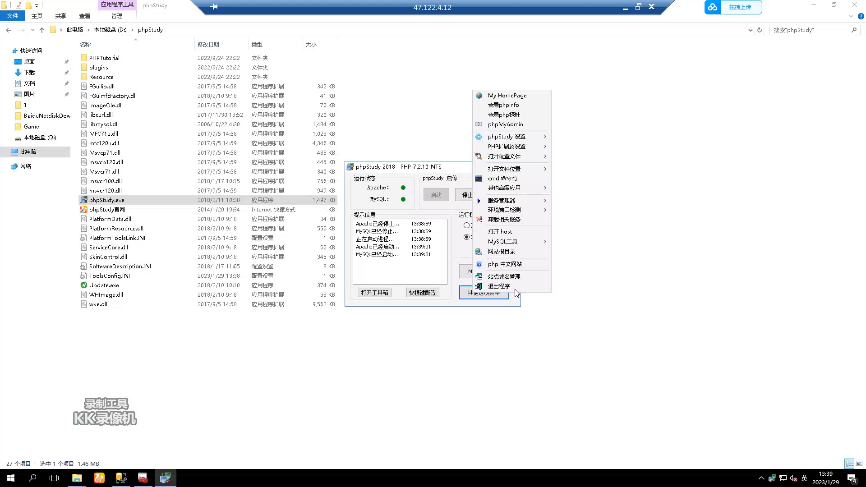
left_click(492, 277)
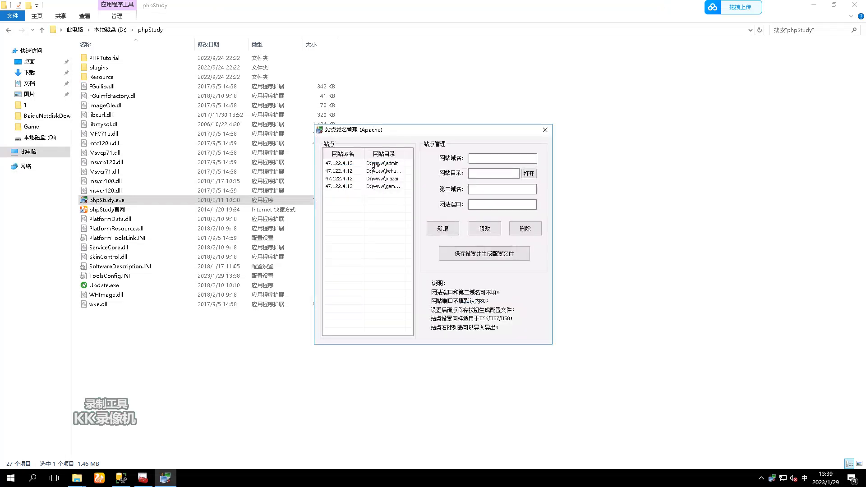
left_click(376, 164)
left_click(390, 172)
left_click(389, 179)
left_click(377, 187)
Select kehu_admin in the second site's directory path and return to the local notes.
left_click(382, 173)
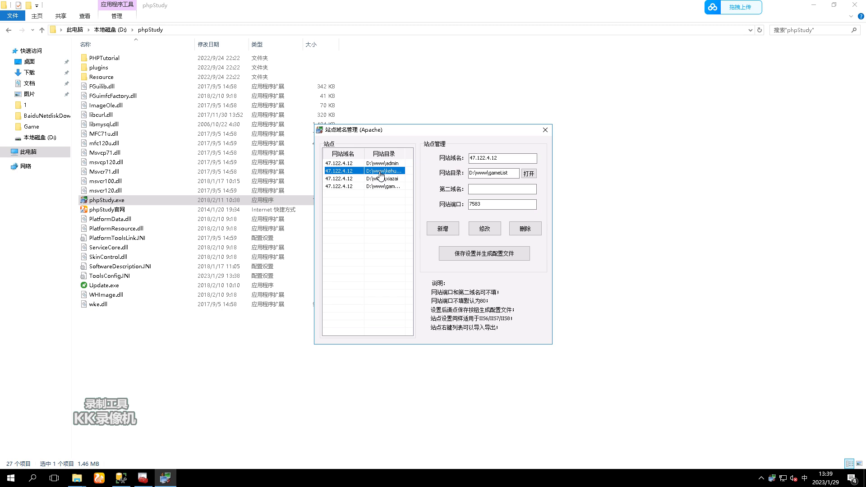
left_click(488, 172)
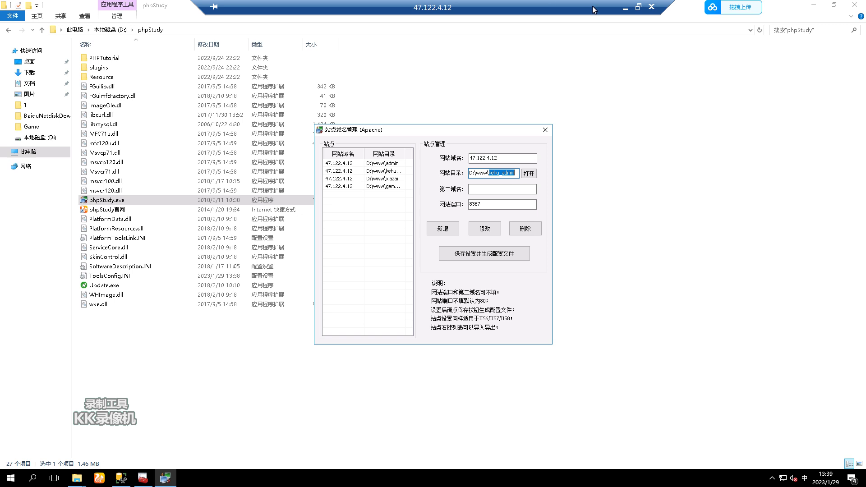
left_click(625, 10)
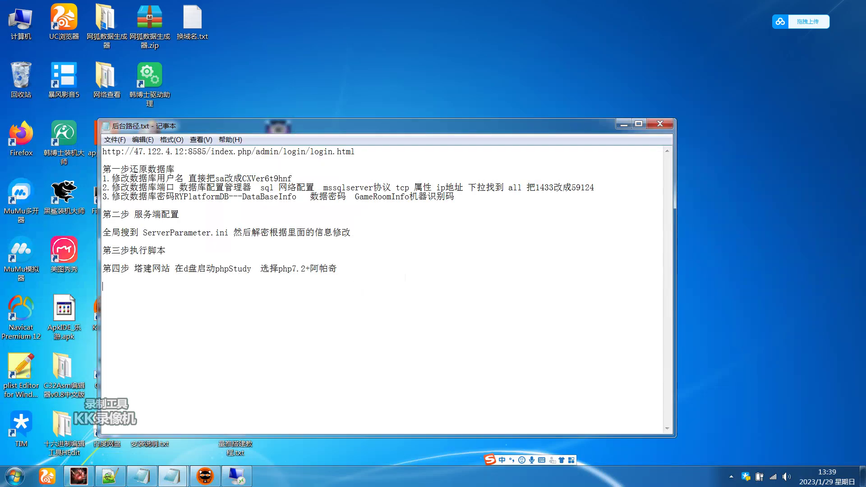
Add the line 选择网站路径kehu_admin 8367 below the fourth-step heading in the notes.
type("选择网站路径")
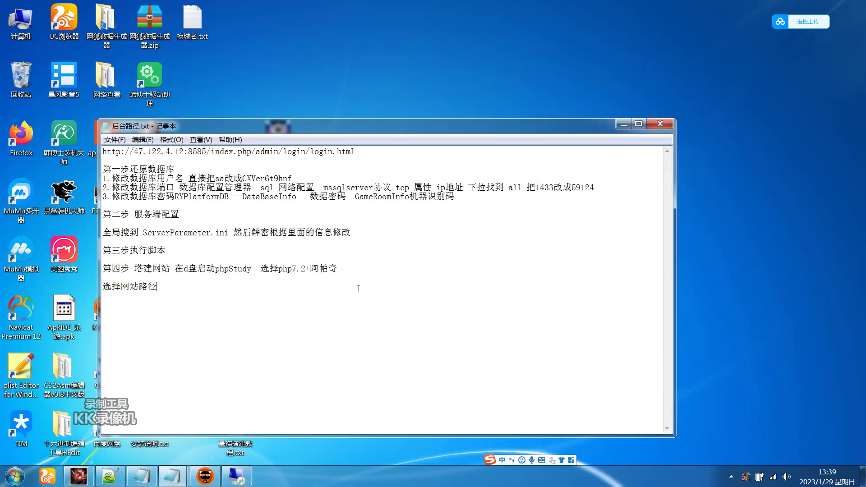
type("kehu_admin")
type("86")
key("BackSpace")
type("367")
Copy gameList from the fourth site's directory in phpStudy on the remote desktop and append it with port 7583 to the website path line.
left_click(236, 476)
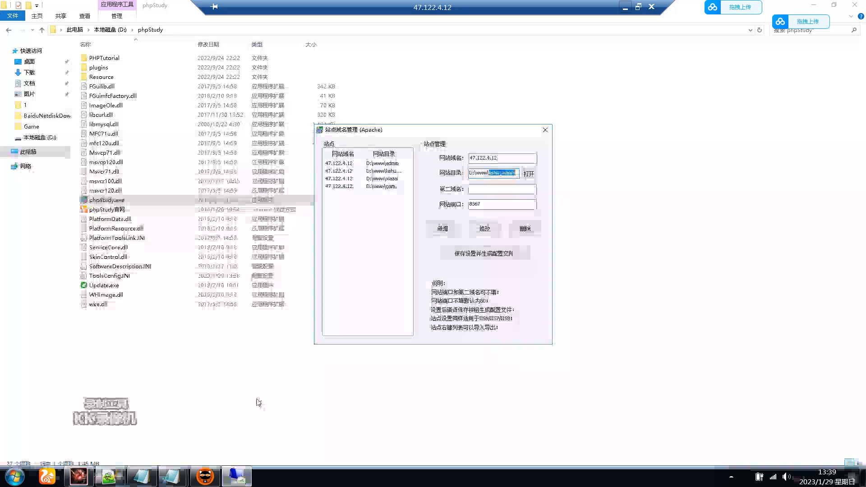
left_click(387, 180)
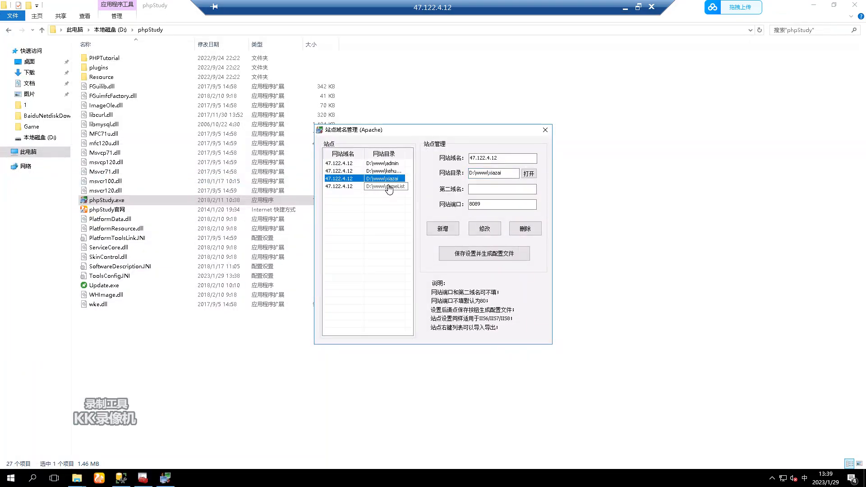
left_click(388, 186)
left_click(485, 177)
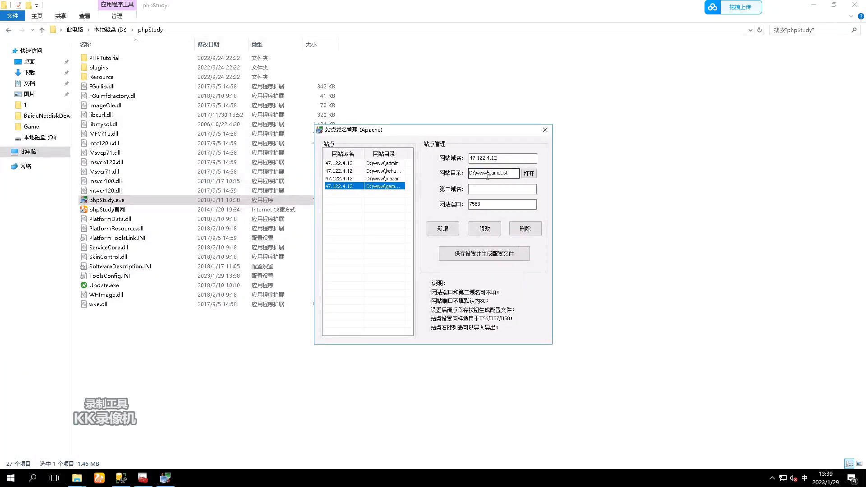
left_click_drag(489, 174, 515, 174)
key("ctrl+c")
mouse_move(535, 4)
left_click(622, 12)
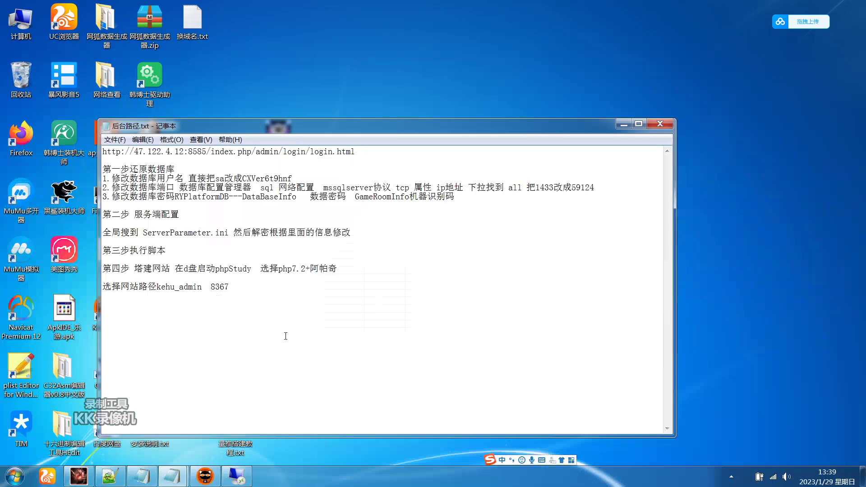
key("ctrl+v")
type("758")
left_click(236, 475)
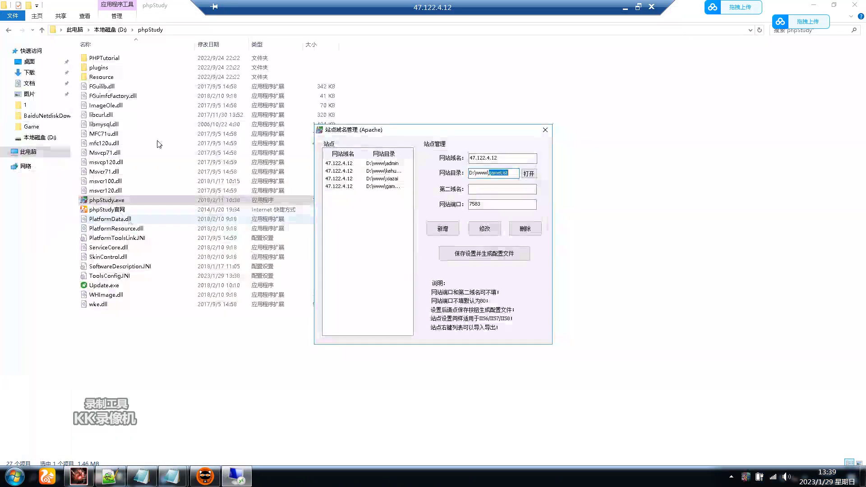
left_click(124, 31)
double_click(112, 131)
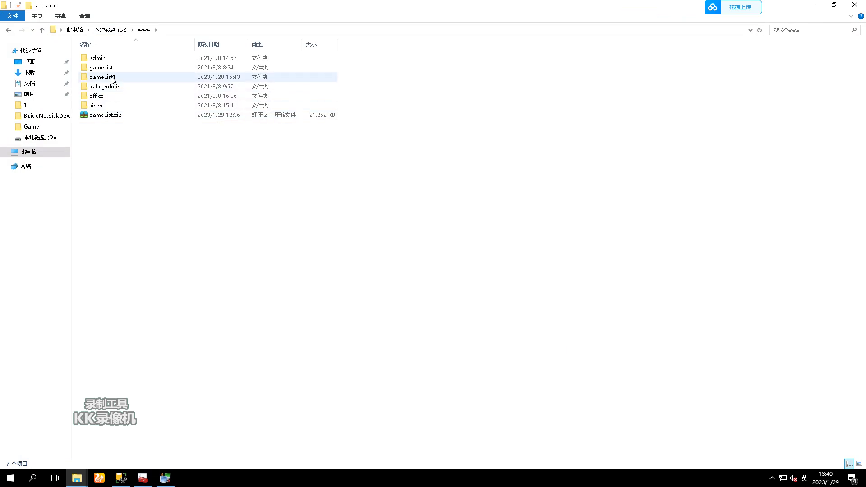
double_click(116, 69)
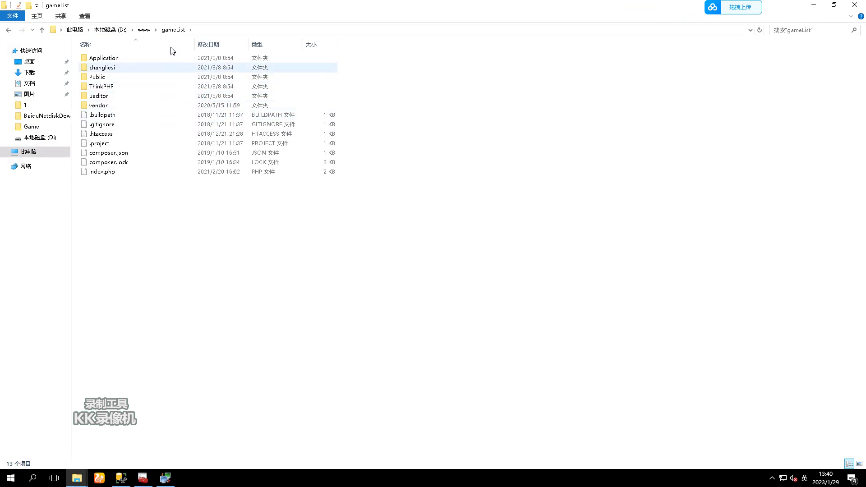
left_click(146, 30)
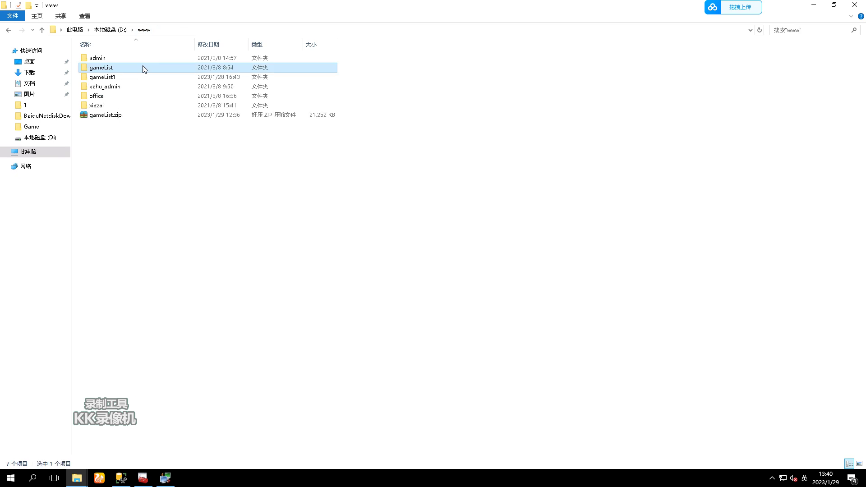
left_click(107, 86)
double_click(110, 77)
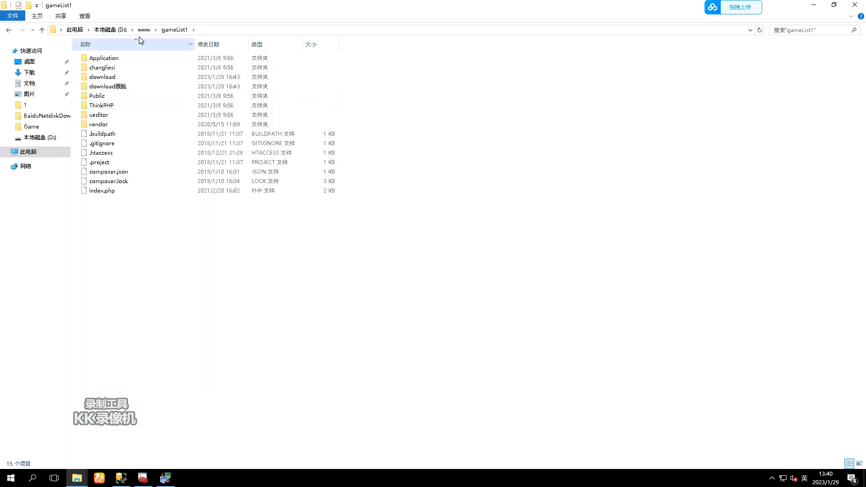
left_click(112, 77)
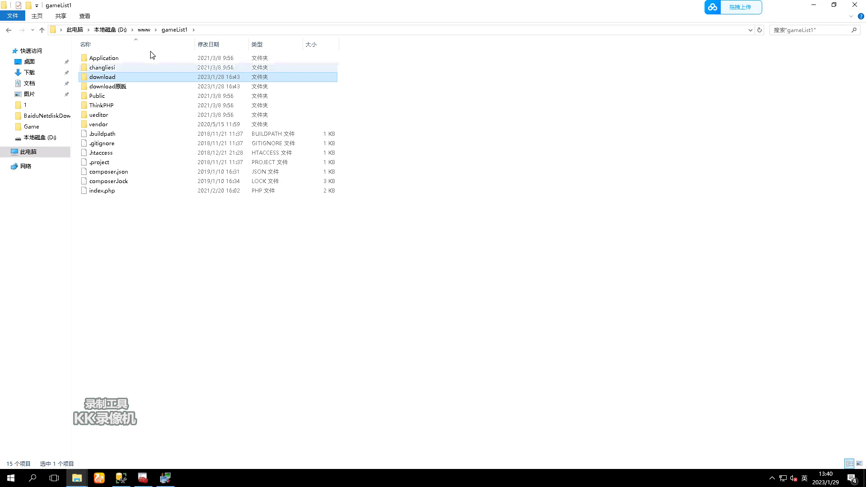
left_click(145, 30)
left_click(110, 69)
double_click(110, 68)
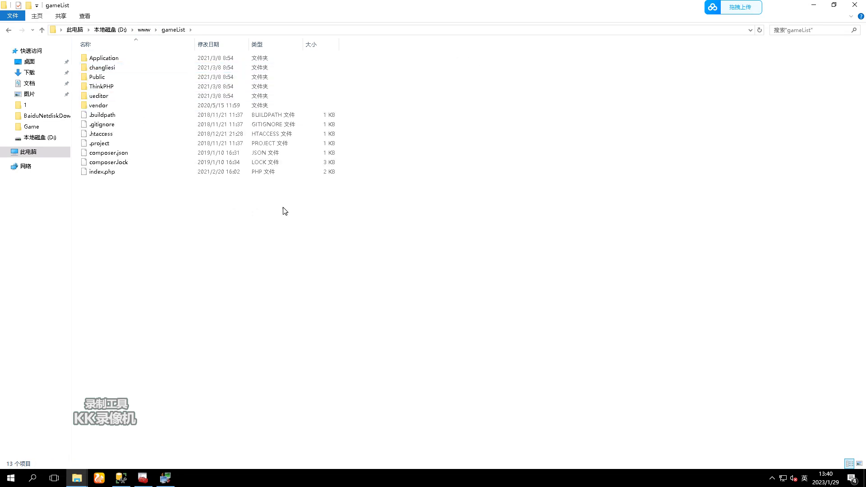
right_click(284, 208)
left_click(188, 242)
key("ctrl+v")
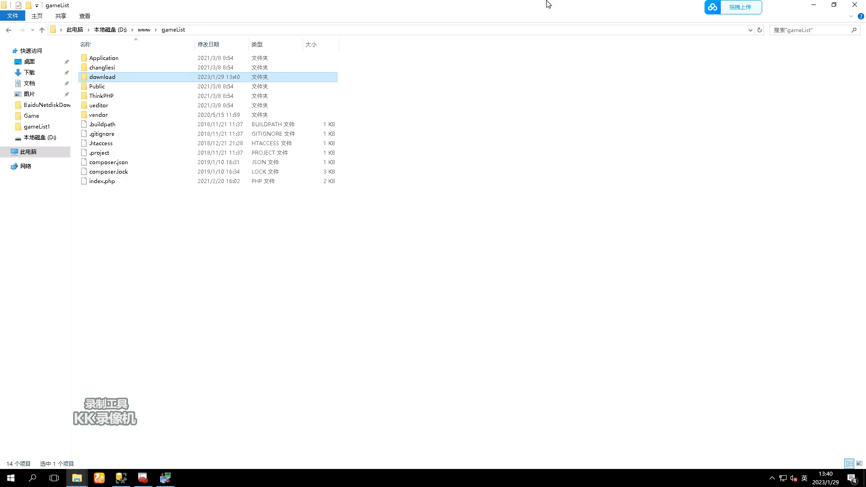
Return to the local notes and add the line 下载的话 可以最后抓包在看 below the website paths.
left_click(624, 10)
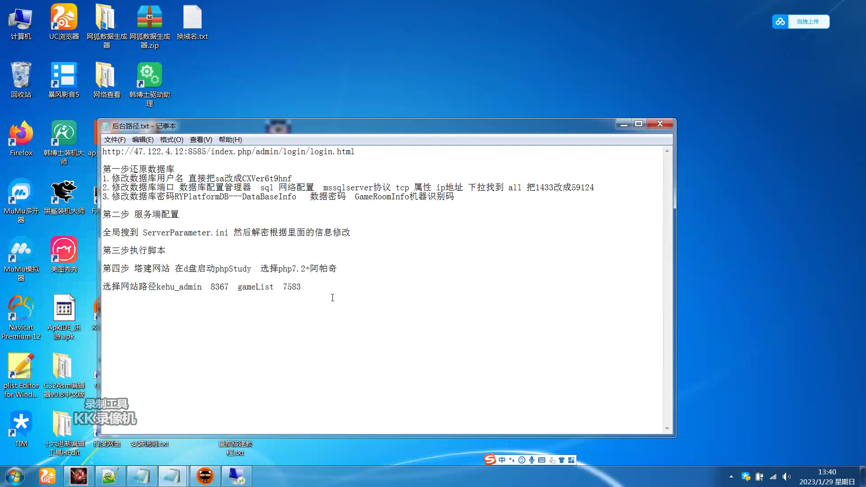
type("下载的")
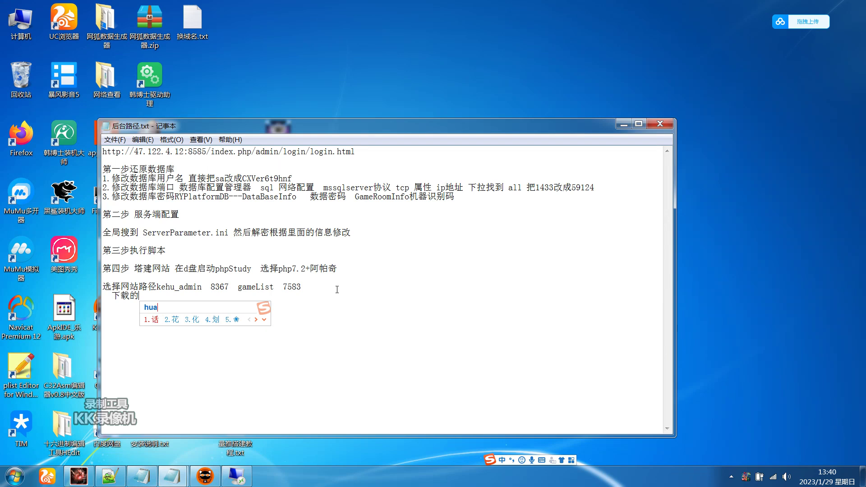
type("话 可以最后")
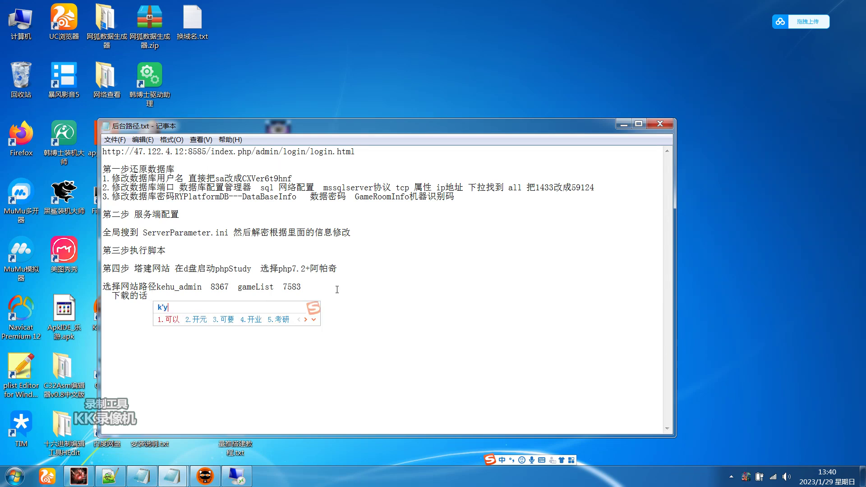
type("抓包在看")
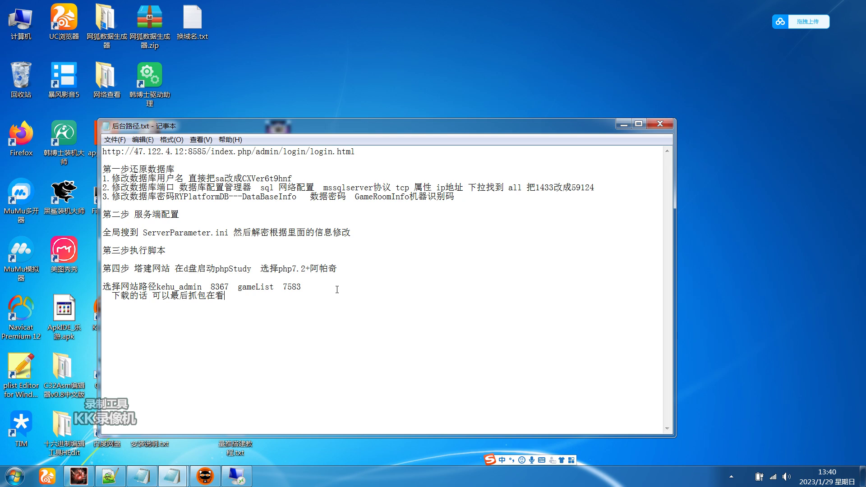
Leave blank lines and start a new note reading 下载的路径在数据库找.
key("Return")
key("Return")
key("Return")
type("下载的路径在数据库找")
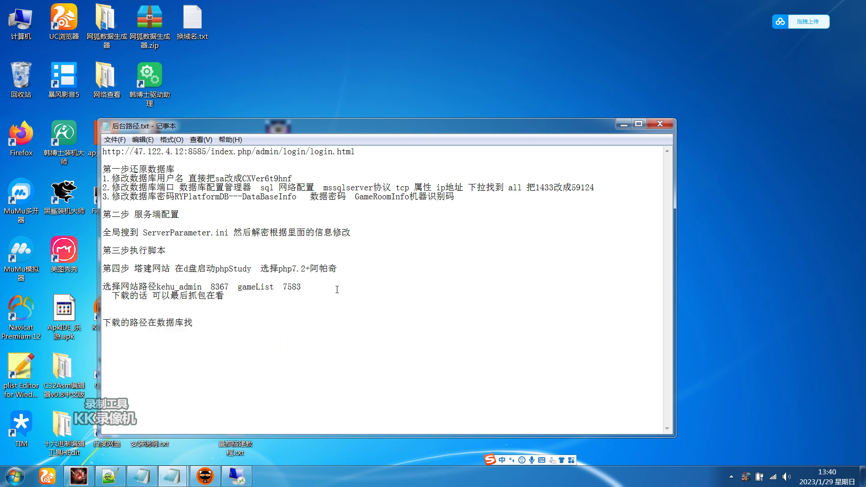
Copy the database name RYNativeWebDB from SQL Server Management Studio on the remote desktop and append it to the download path note.
left_click(236, 476)
left_click(118, 476)
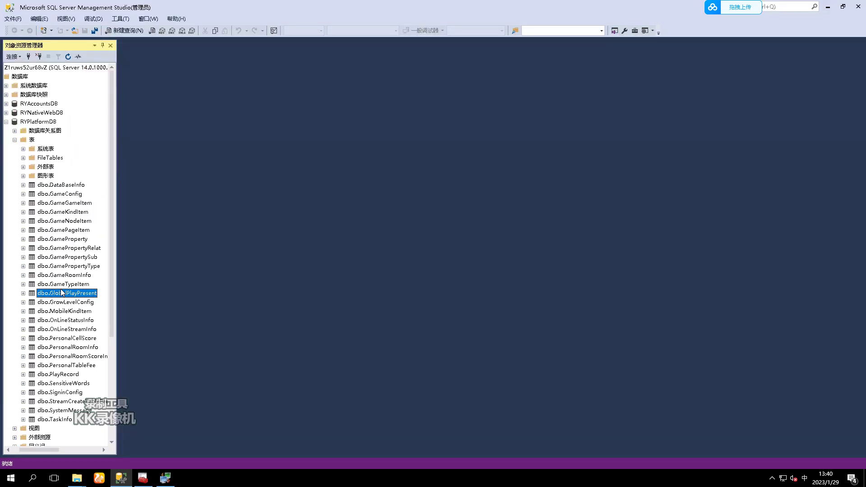
left_click(6, 121)
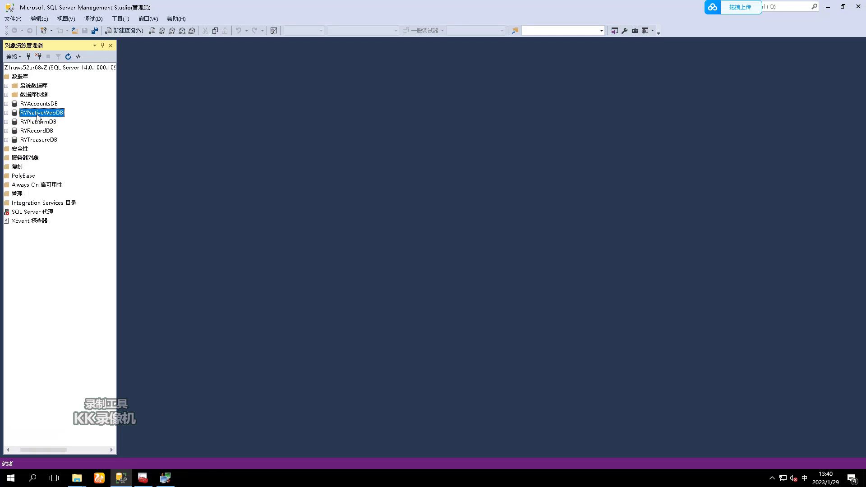
right_click(38, 113)
left_click(64, 214)
key("ctrl+c")
mouse_move(576, 7)
left_click(624, 8)
key("ctrl+v")
Copy the ConfigInfo table name from RYNativeWebDB's tables and append ---ConfigInfo after the database name in the notes.
left_click(226, 477)
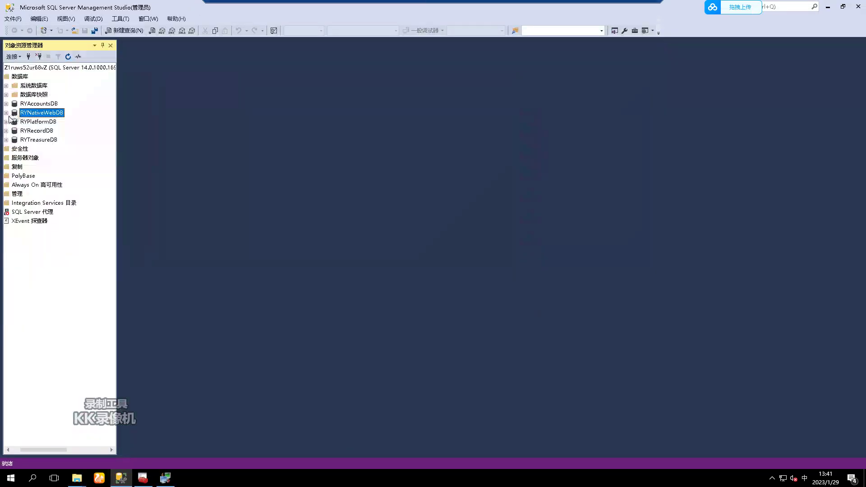
left_click(6, 112)
double_click(34, 131)
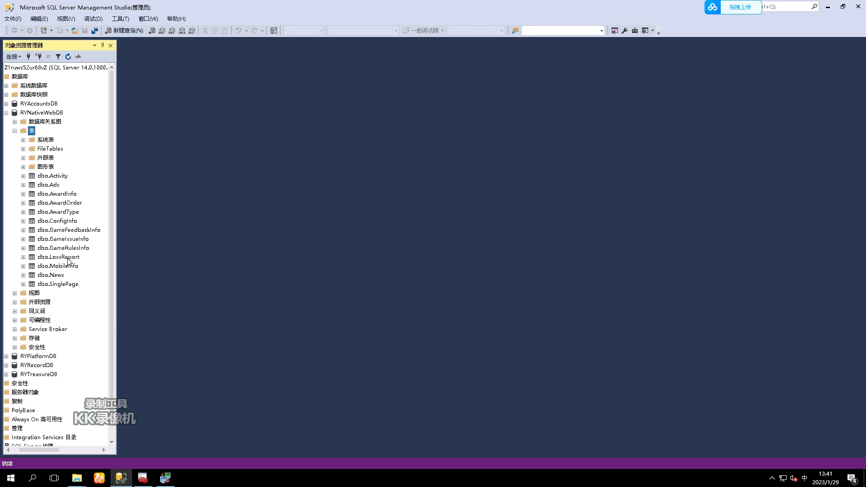
right_click(74, 223)
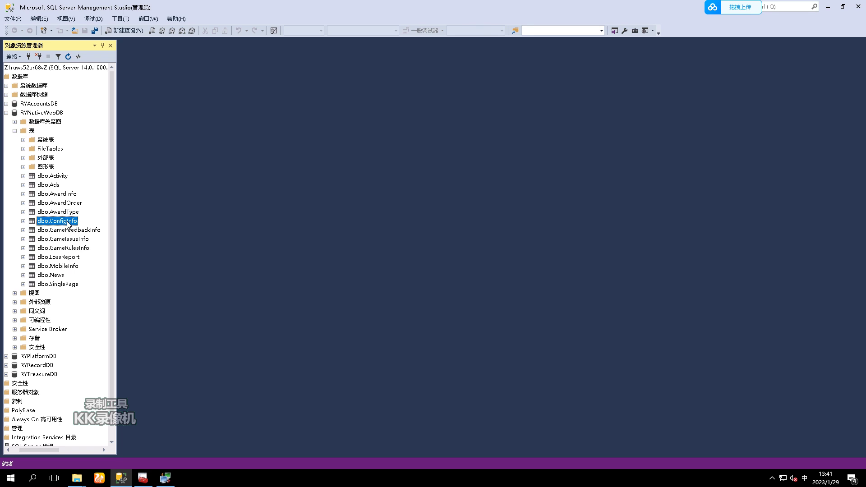
left_click(109, 400)
key("ctrl+c")
left_click(632, 9)
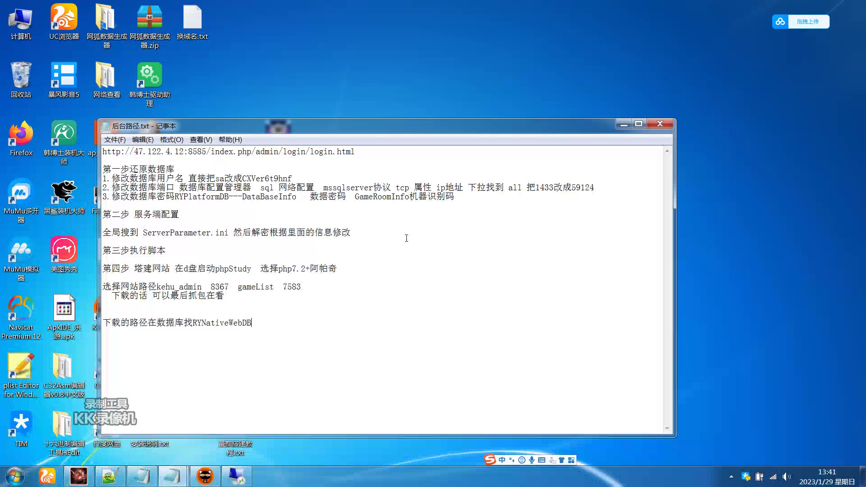
type("--")
key("ctrl+v")
Open the ConfigInfo table's rows on the remote desktop and widen Field1 to examine the download address in the 移动版大厅配置 row.
left_click(216, 424)
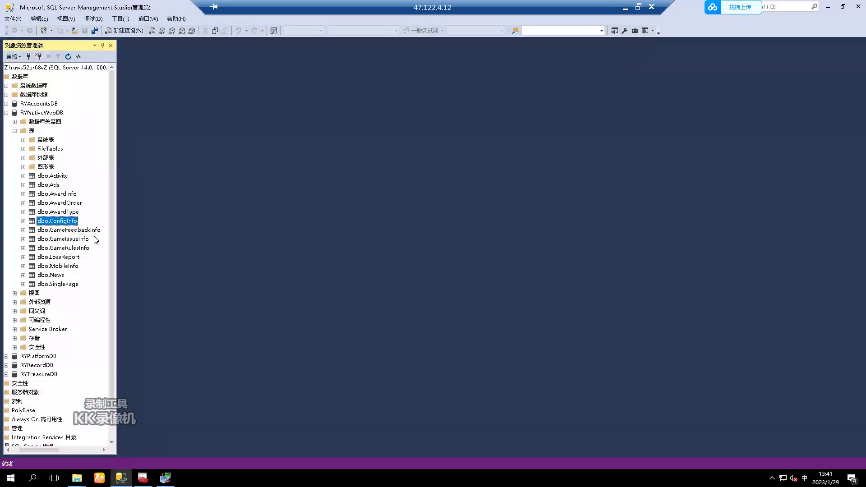
right_click(55, 222)
left_click(91, 262)
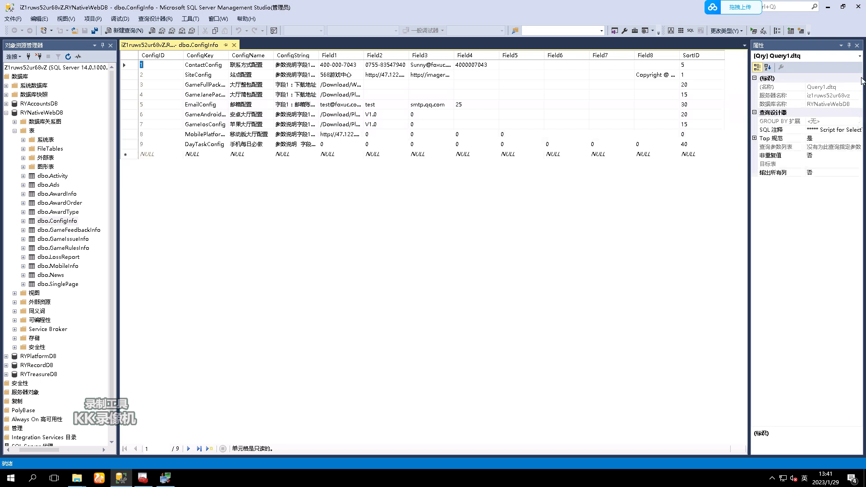
left_click(857, 45)
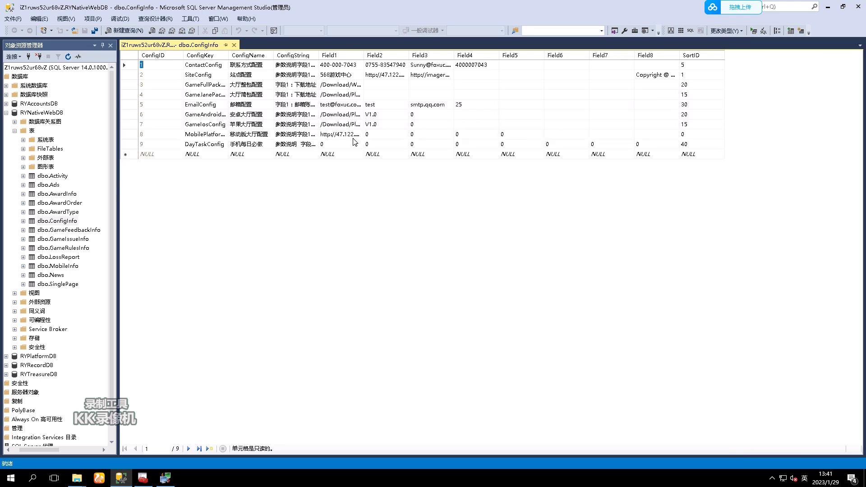
left_click(346, 135)
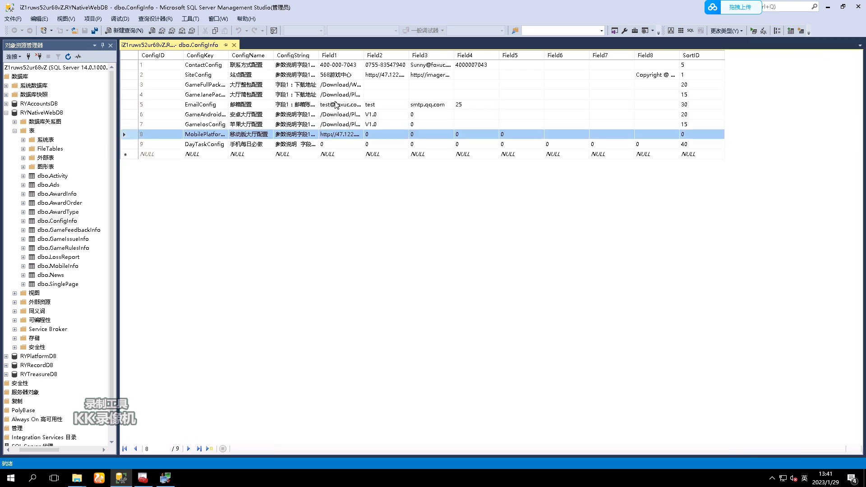
left_click_drag(365, 55, 422, 54)
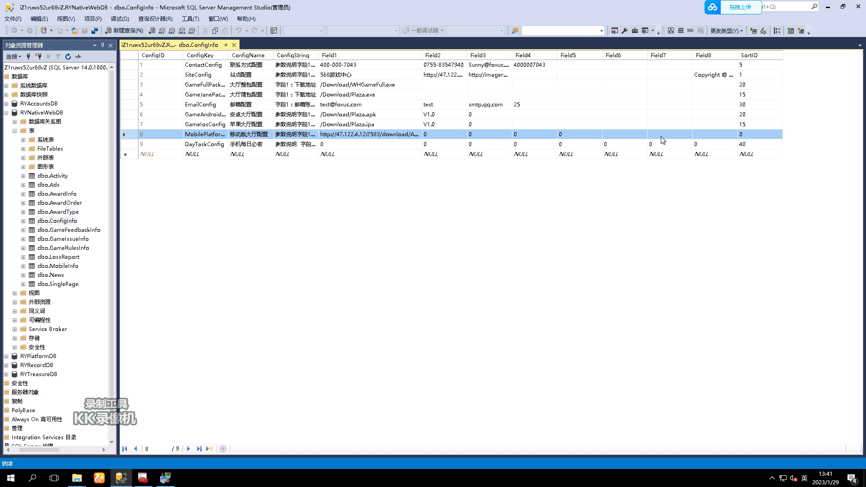
Return to the local notes and append 然后把参数全部改成0 取消热更新 after ConfigInfo.
mouse_move(606, 4)
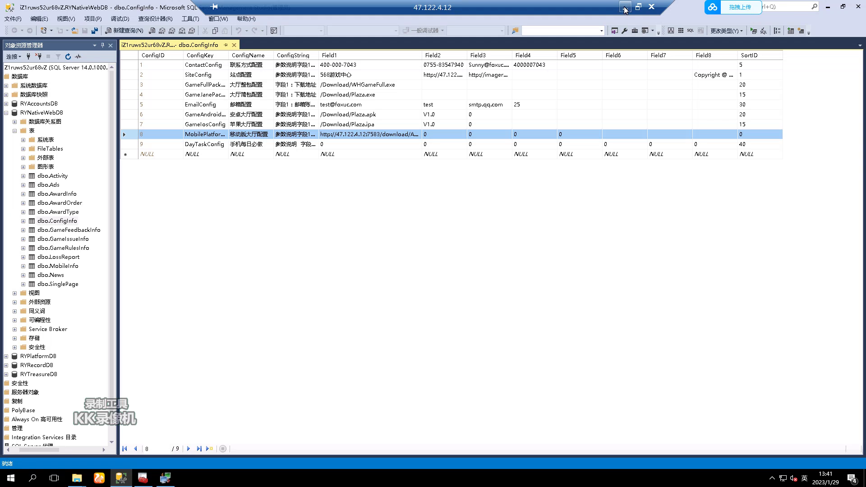
left_click(625, 8)
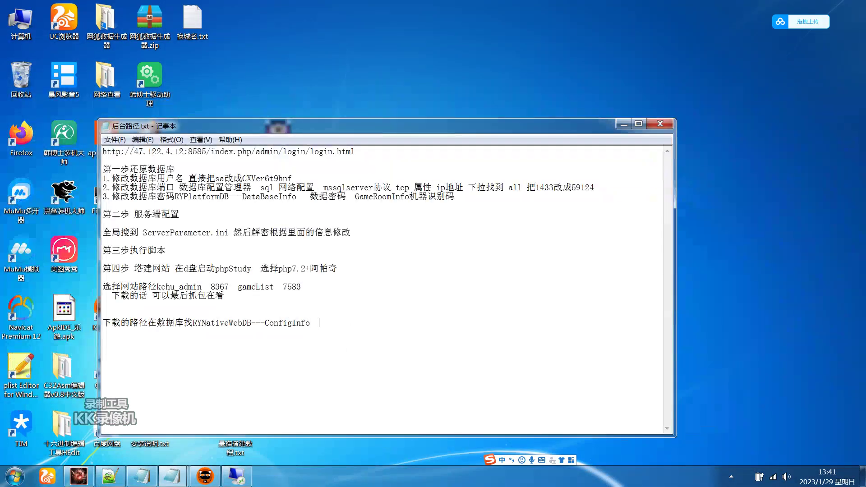
key("ctrl+v")
key("ctrl+shift+Left")
type("然后把")
type("cans")
key("BackSpace")
key("BackSpace")
key("BackSpace")
key("BackSpace")
type("cans")
key("space")
type("quanbu")
key("space")
type("gacheng")
key("space")
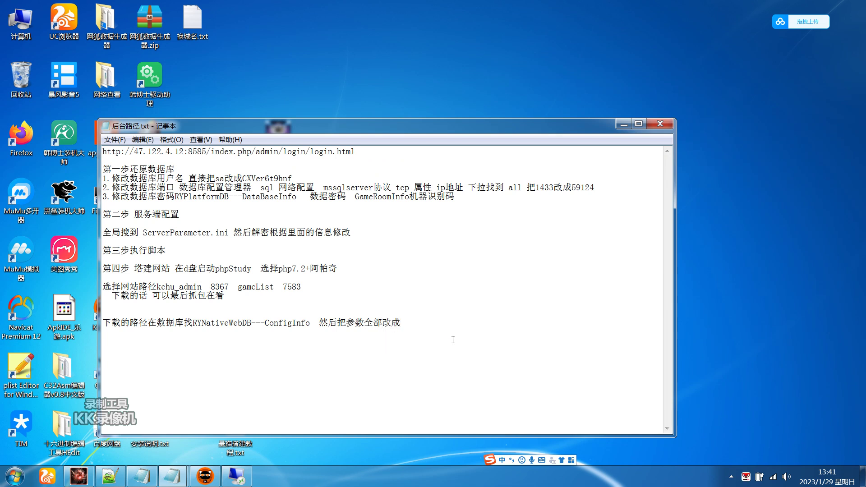
type("0 quxiao")
key("space")
type("regengxin")
key("space")
Add the fifth-step heading 第五修改短信 below the download path note.
type("di")
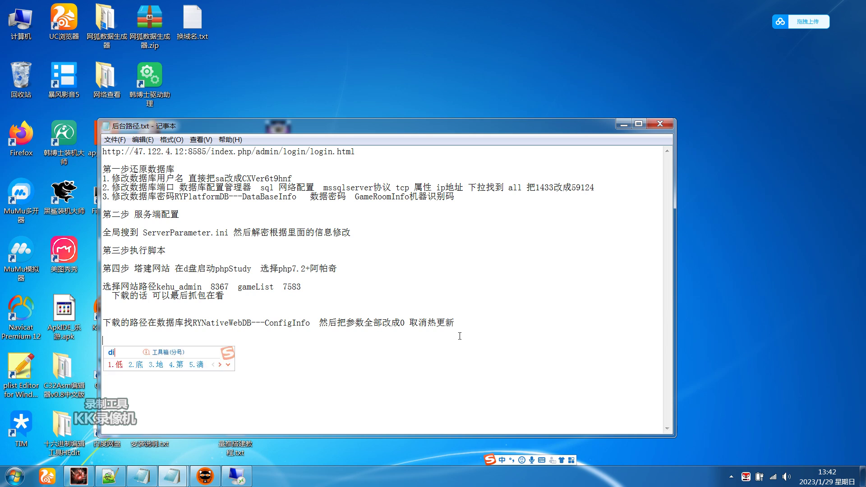
type("4wu")
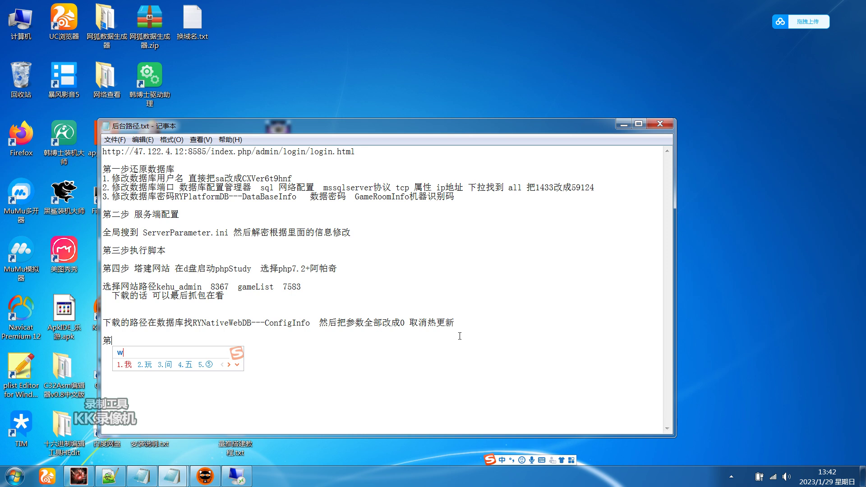
key("space")
type("xiugai")
key("space")
type("duanxin")
key("space")
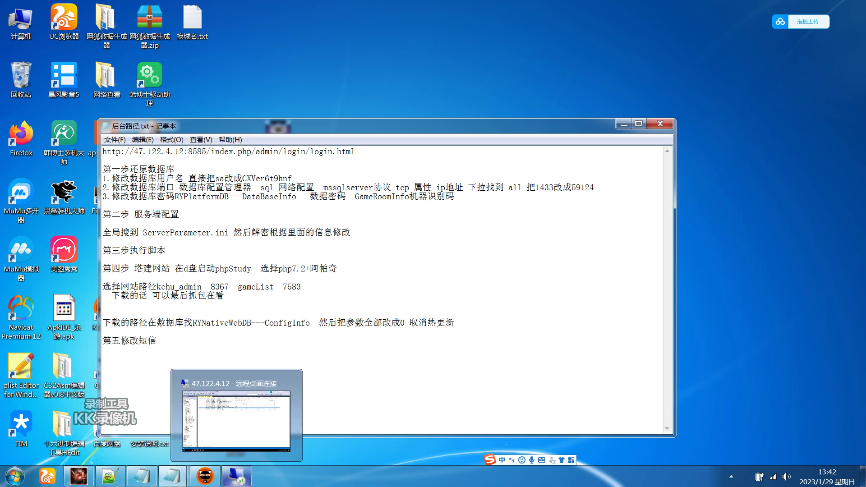
On the remote desktop, open the gameList website's Application\Api\Controller folder and copy its full path.
left_click(236, 476)
mouse_move(76, 478)
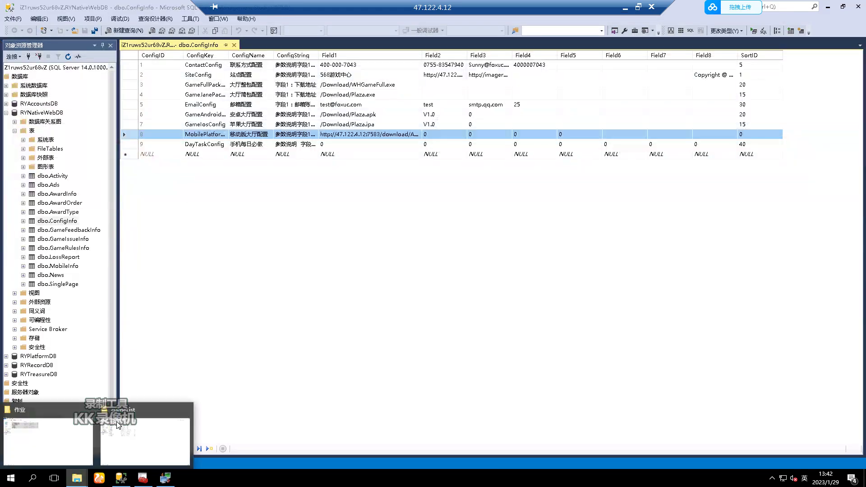
left_click(135, 433)
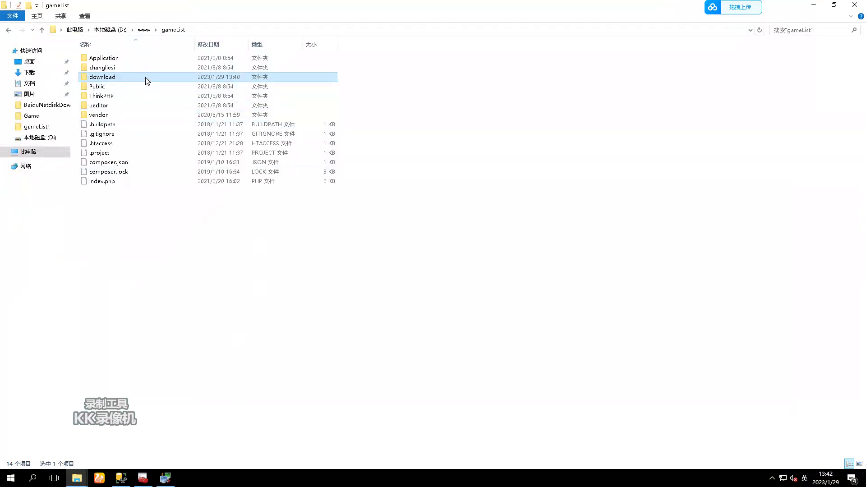
double_click(145, 60)
double_click(145, 64)
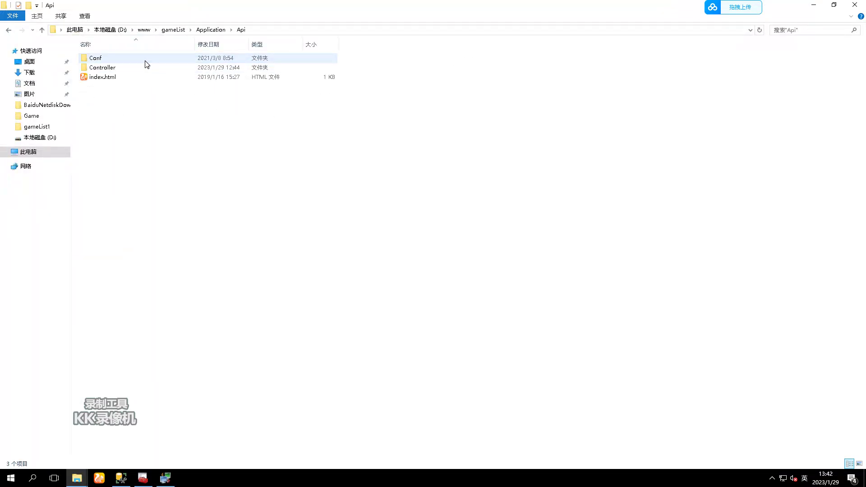
double_click(145, 68)
left_click(301, 31)
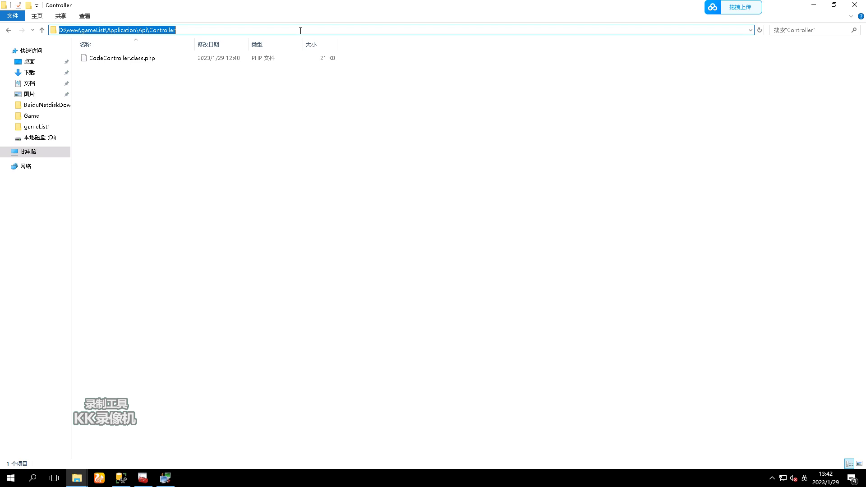
key("ctrl+c")
Append the copied Controller folder path with a trailing backslash after 第五修改短信 in the local notes.
left_click(625, 8)
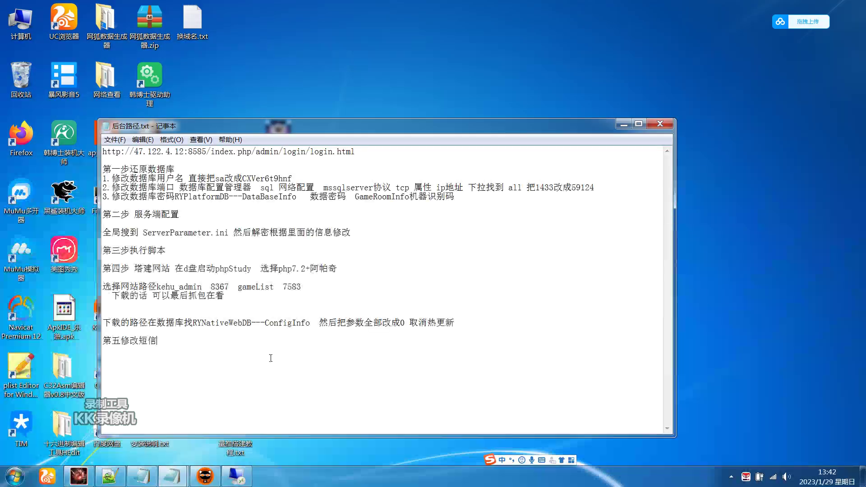
key("ctrl+v")
left_click_drag(297, 341, 301, 341)
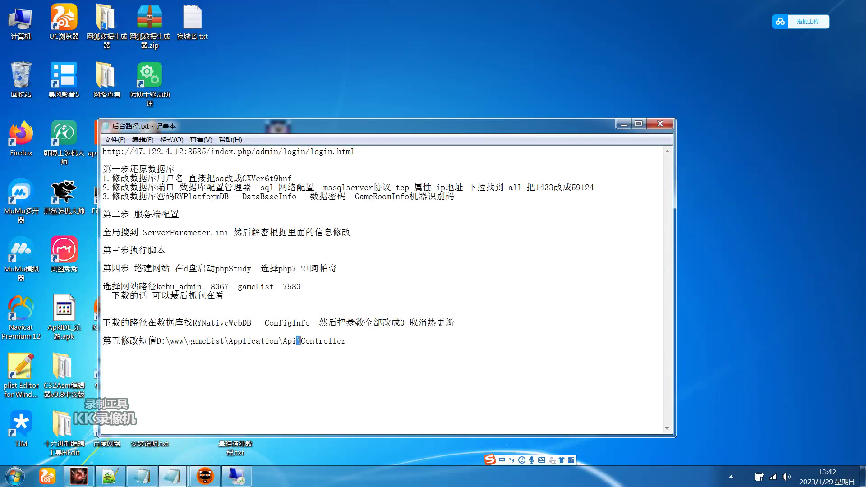
left_click(358, 343)
Append the remote file name CodeController.class.php to the path in the notes and add the line 阿里云的短信 below it.
left_click(236, 476)
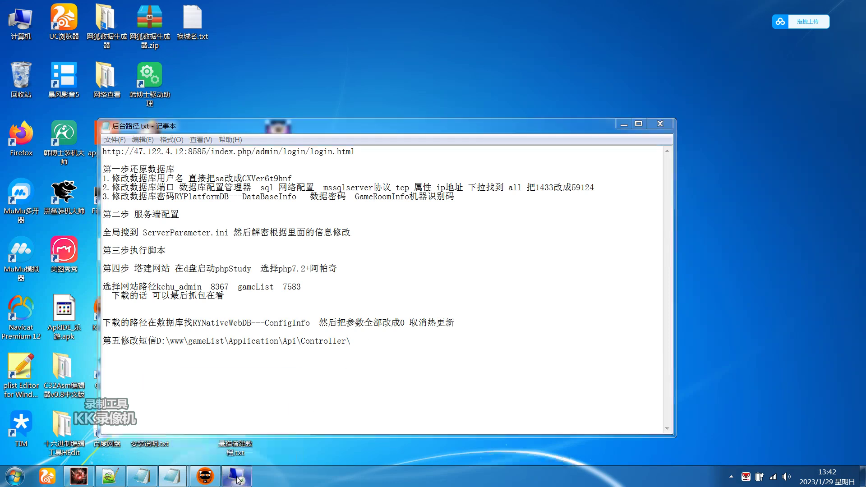
right_click(142, 60)
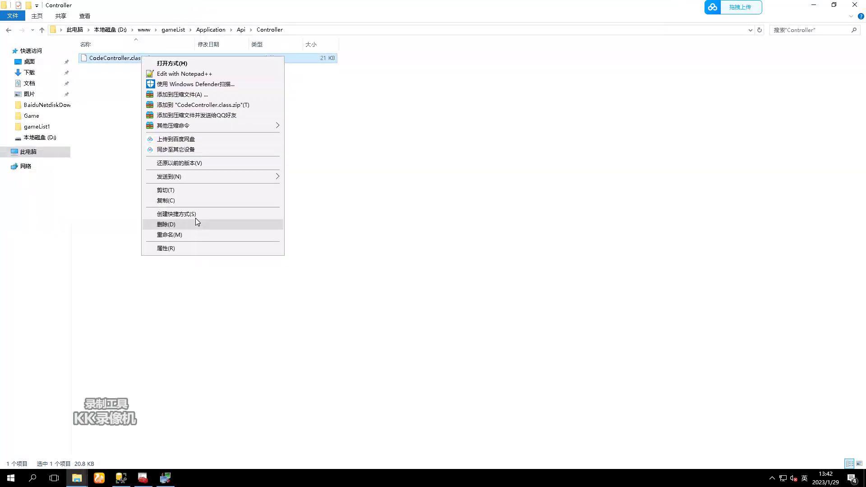
left_click(190, 235)
key("ctrl+a")
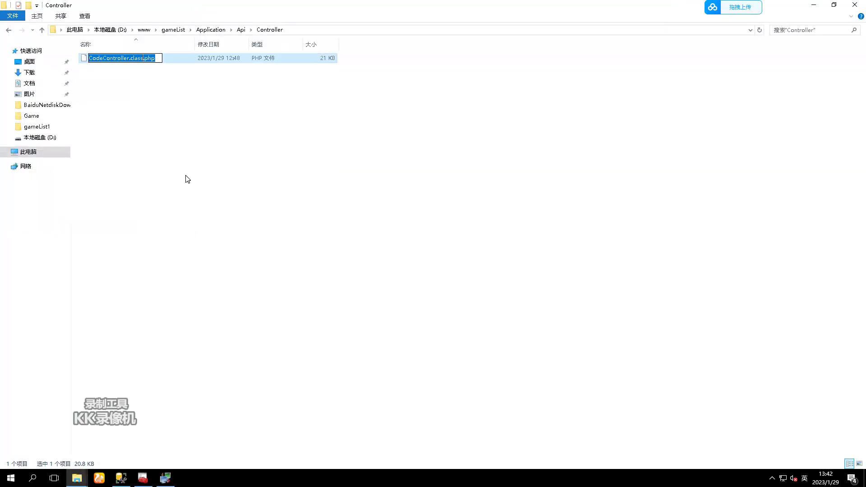
key("Escape")
mouse_move(531, 10)
left_click(625, 8)
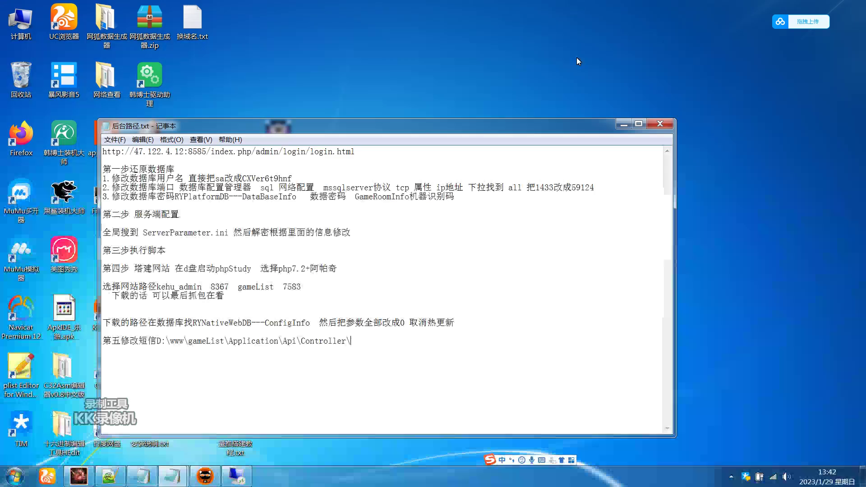
key("ctrl+v")
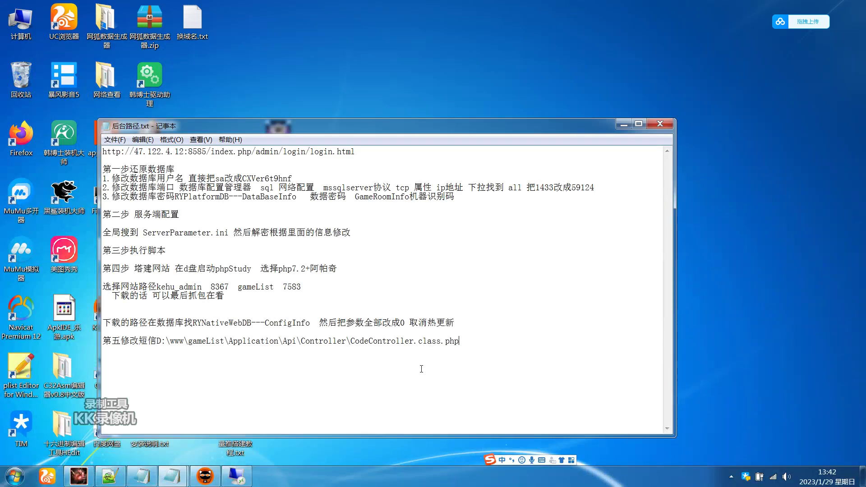
type("阿里云的短信")
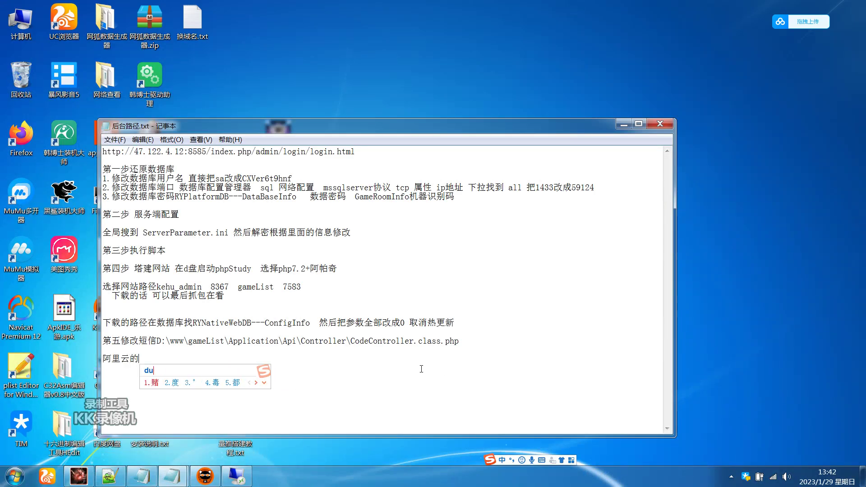
Open the remote CodeController.class.php in Notepad++ and copy the sendSmsaly parameter block from the AK comment through the "code" =>$code line.
left_click(237, 476)
right_click(122, 62)
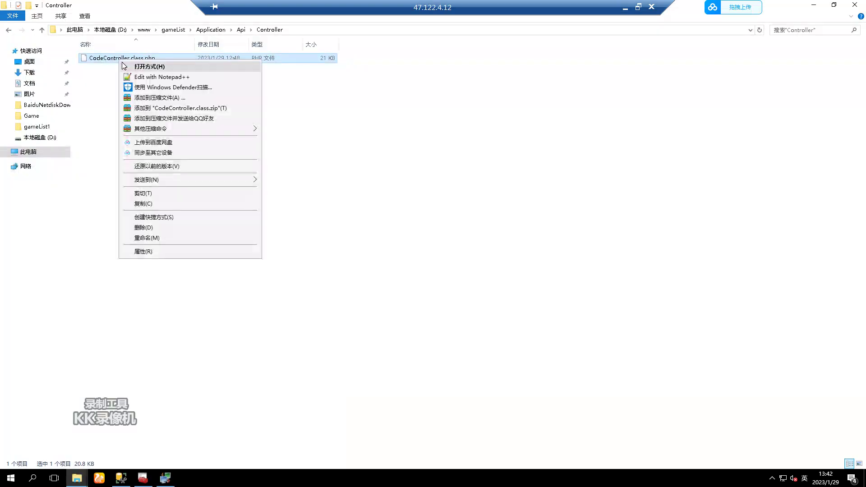
left_click(156, 76)
left_click_drag(859, 86, 850, 179)
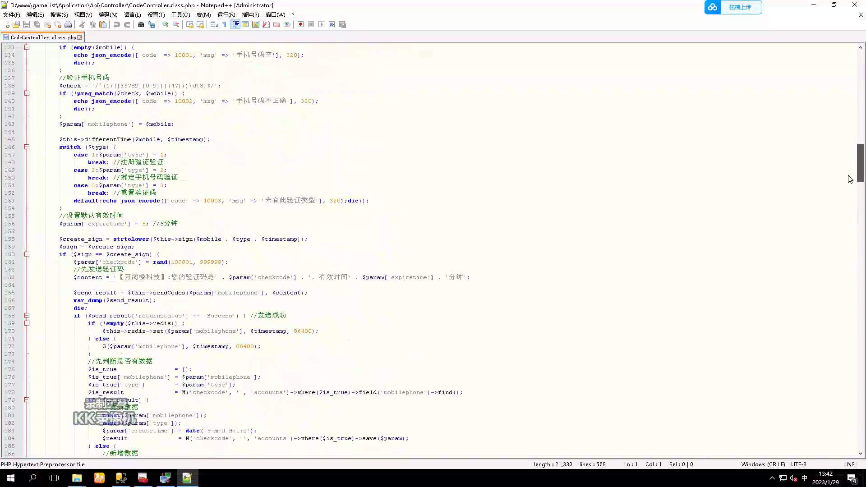
left_click_drag(850, 179, 847, 302)
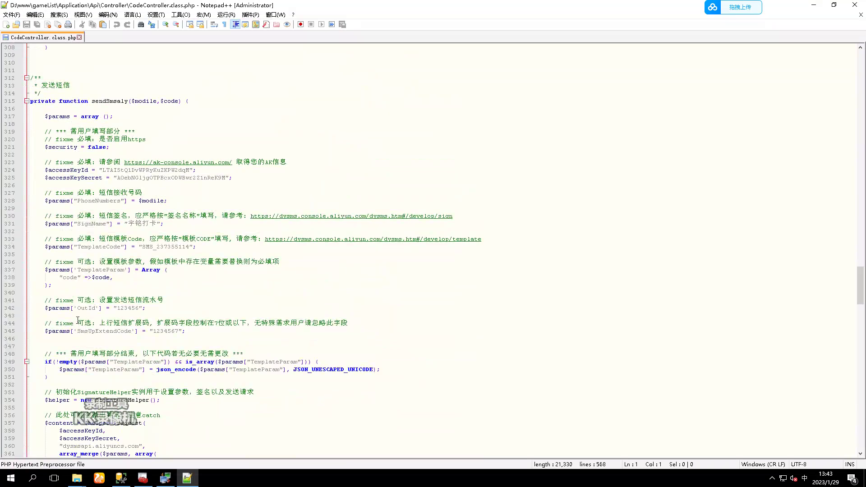
left_click_drag(128, 279, 15, 180)
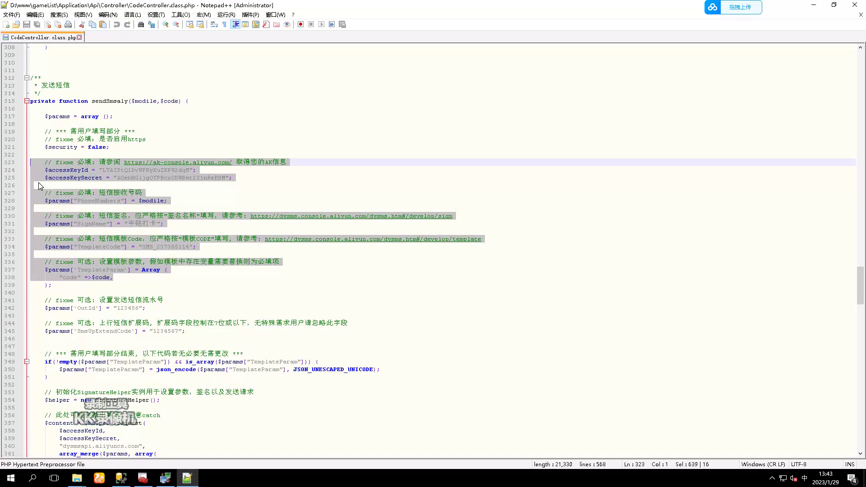
right_click(135, 181)
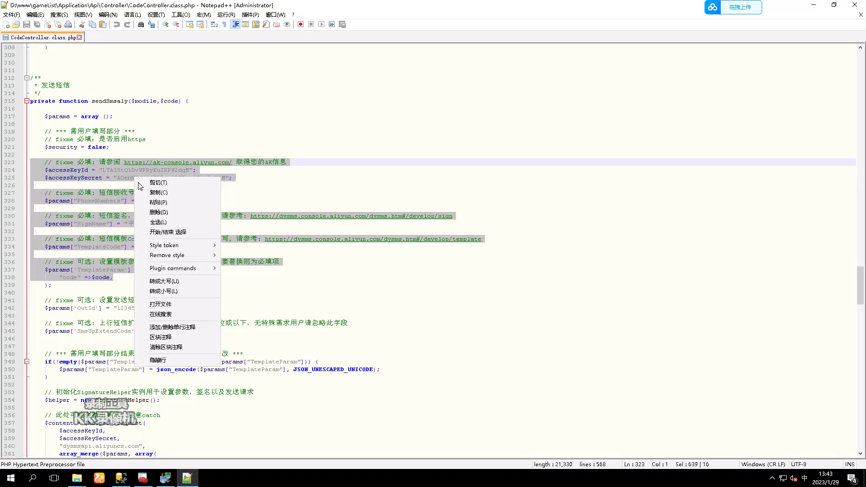
left_click(153, 194)
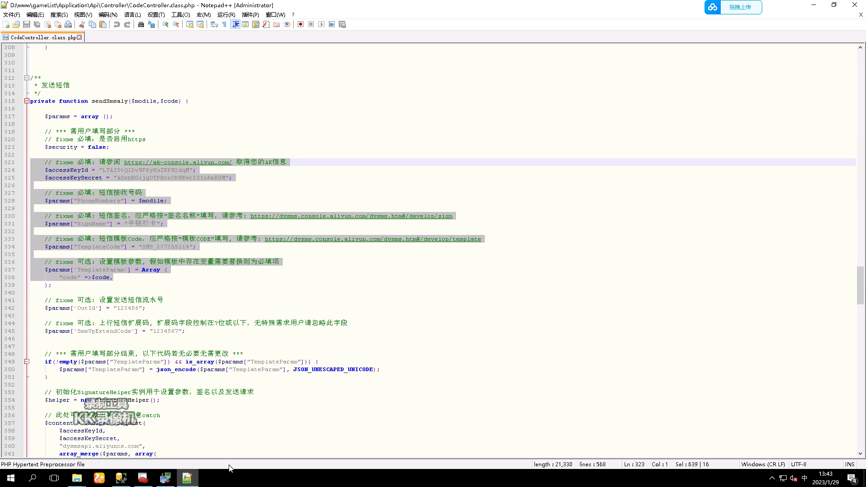
Paste the copied SMS parameter code, including the access key ID and secret, below 阿里云的短信 in the local notes.
left_click(626, 7)
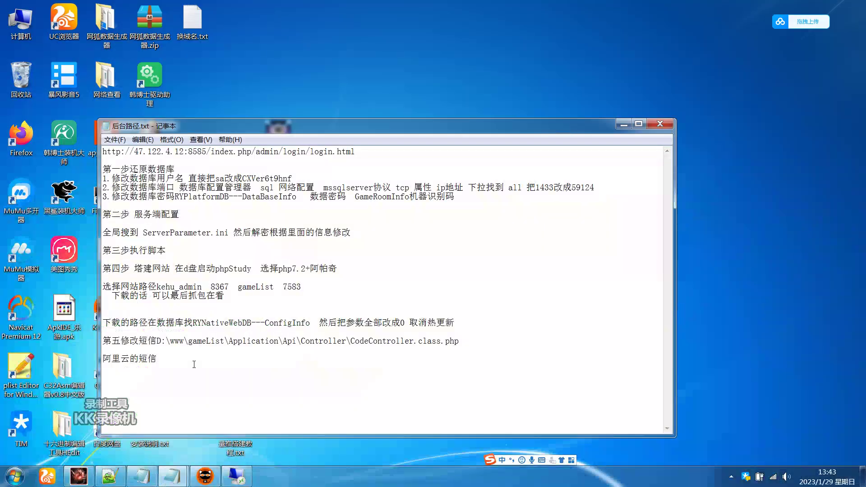
right_click(167, 378)
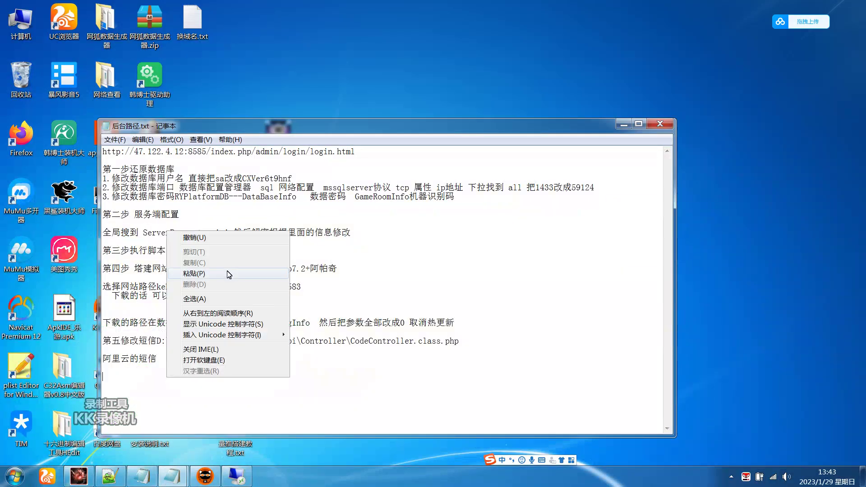
left_click(235, 273)
left_click_drag(259, 80, 263, 62)
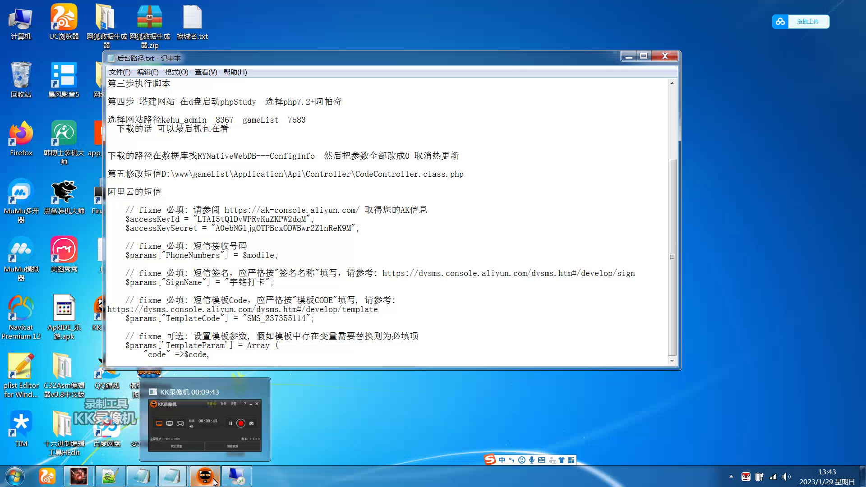
Add the remark 改这个 beside the $accessKeyId line in the pasted SMS code.
left_click(408, 227)
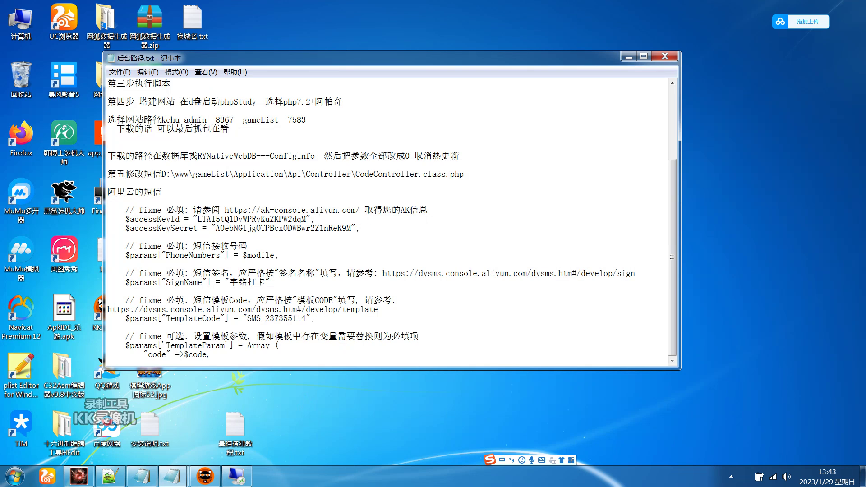
type("改责怪")
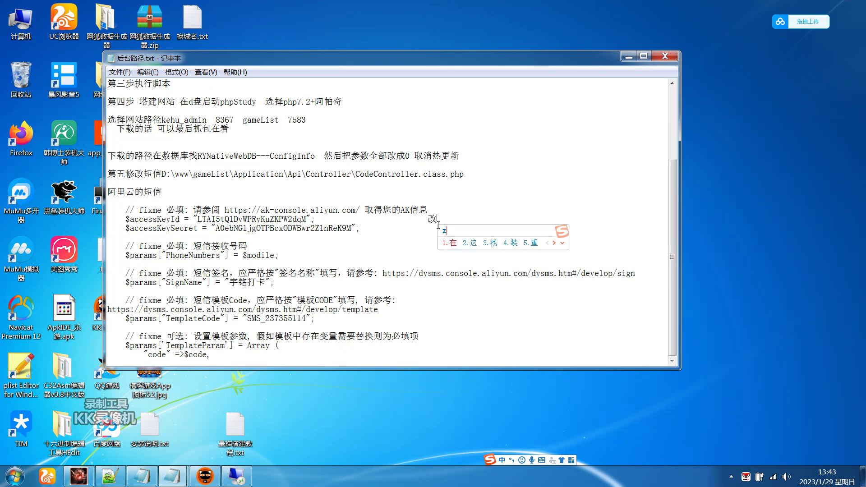
key("BackSpace")
key("BackSpace")
type("这个")
Copy the 改这个 remark beside the $accessKeySecret, SignName and TemplateCode lines, and save the notes.
left_click_drag(429, 219, 455, 219)
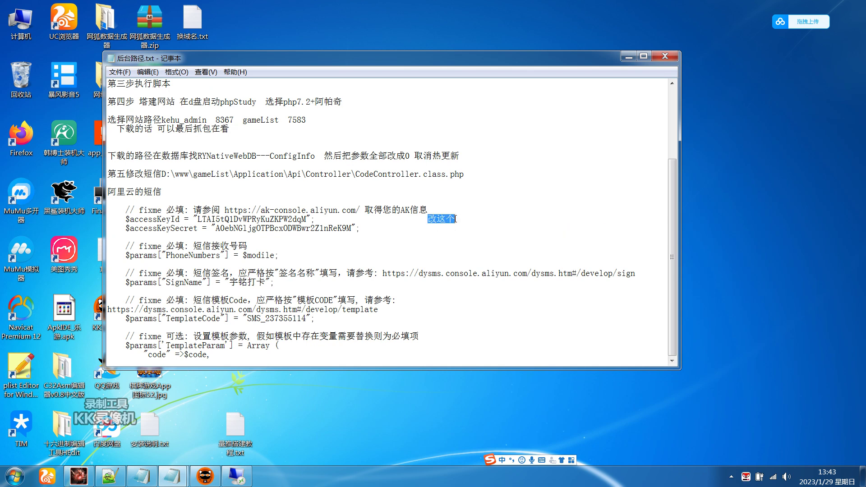
left_click(413, 228)
key("ctrl+v")
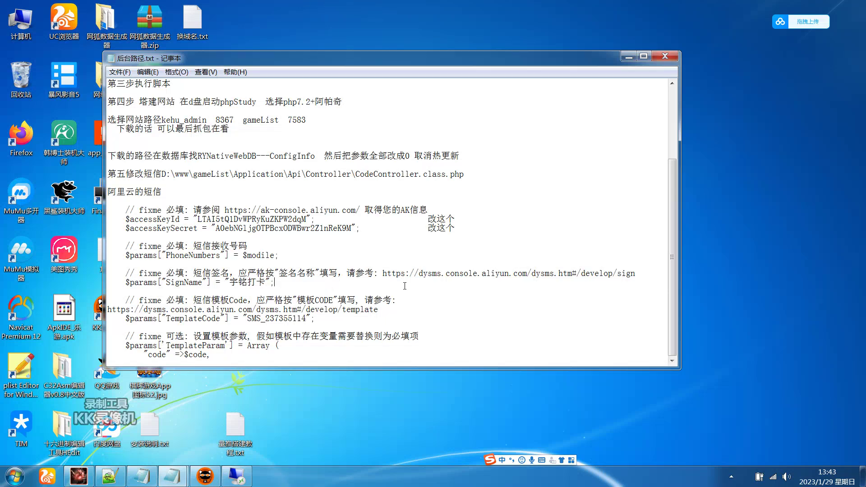
key("ctrl+v")
left_click(314, 318)
key("ctrl+v")
key("alt+f")
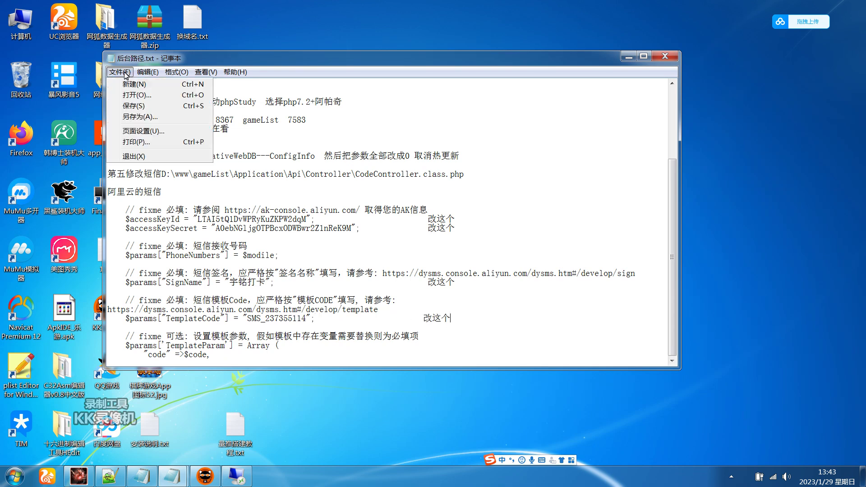
left_click(140, 106)
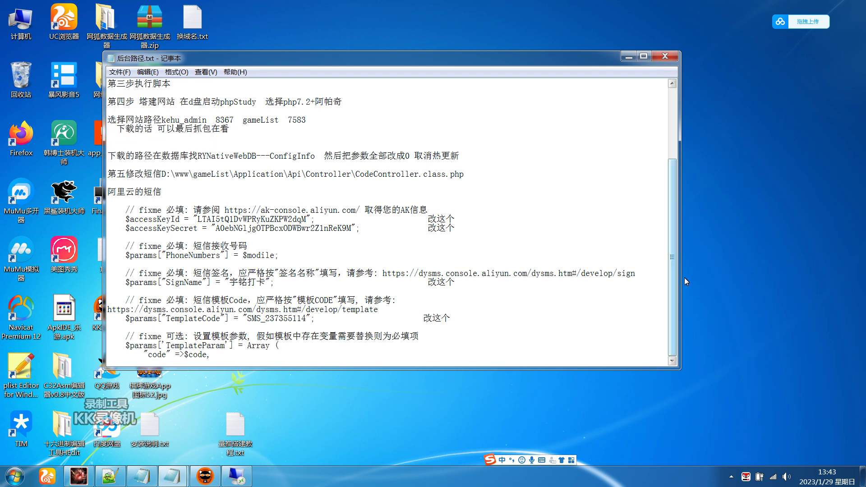
Add a 客户端修改 section at the end of the notes with 1.ip域名 as its first item.
key("Return")
key("Return")
key("Return")
key("Return")
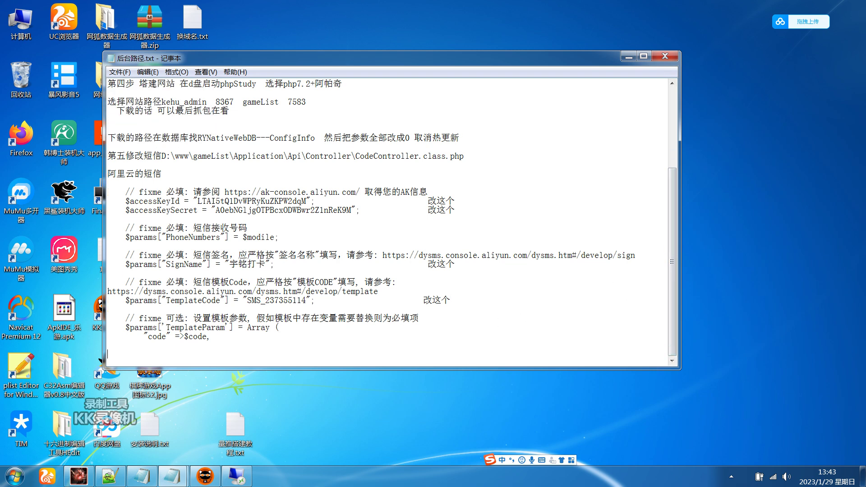
type("客户端xiu修改")
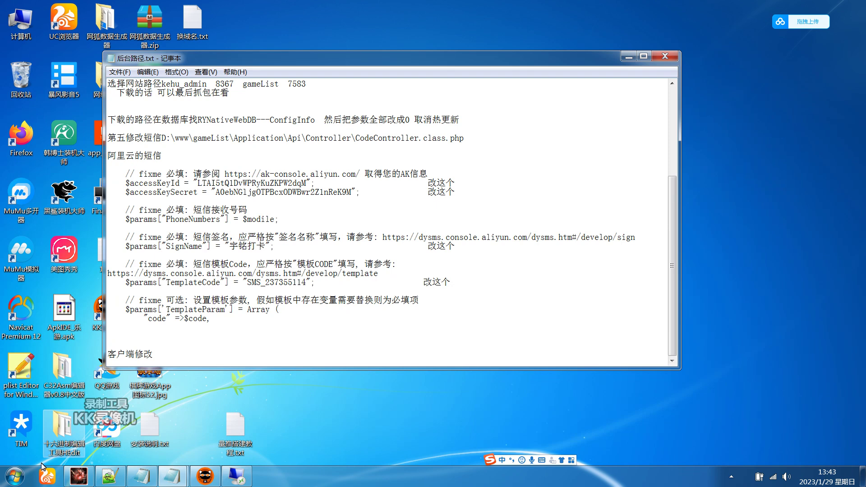
key("Return")
type("1.sql修改")
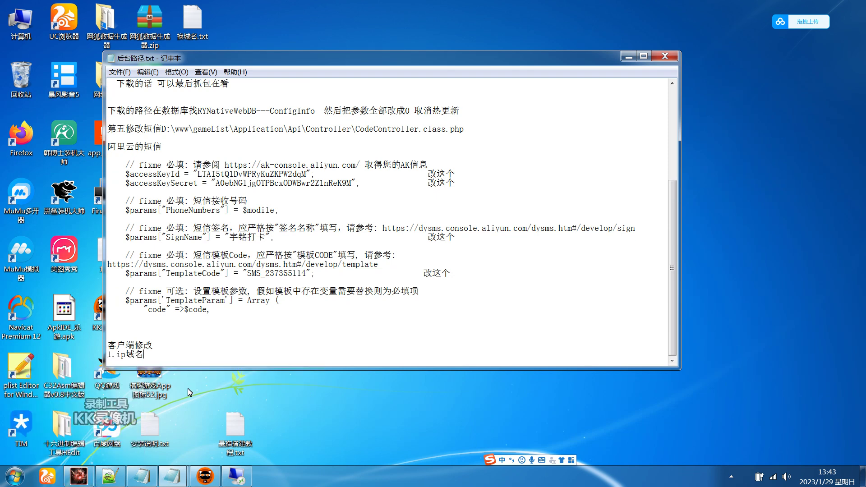
scroll(170, 391, "up", 1)
Switch to Android Killer and open the 万盛原版 project's file location in the file explorer.
left_click(78, 476)
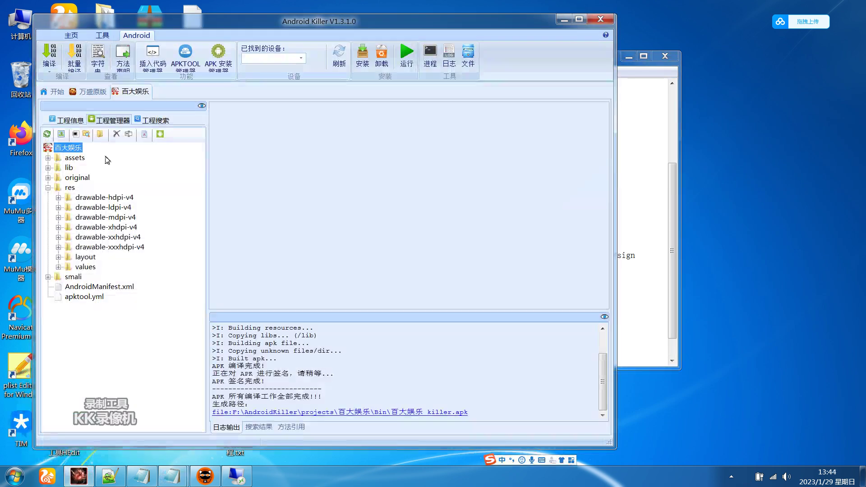
right_click(76, 148)
left_click(92, 92)
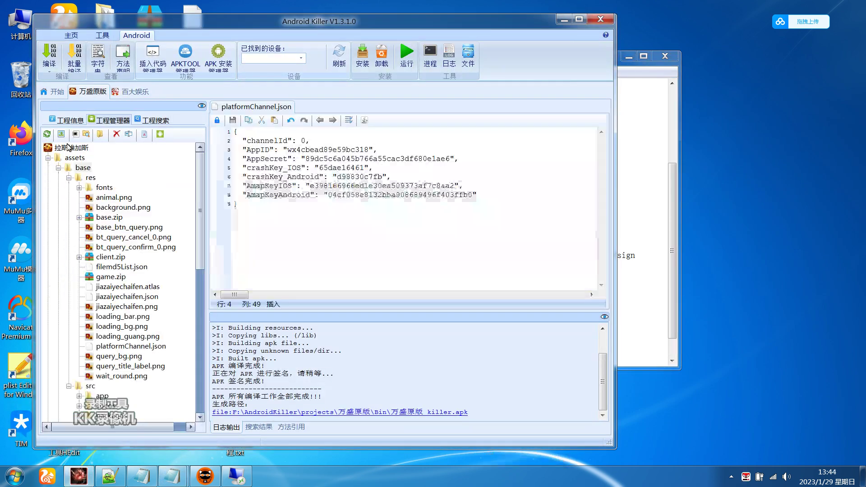
right_click(66, 147)
mouse_move(99, 180)
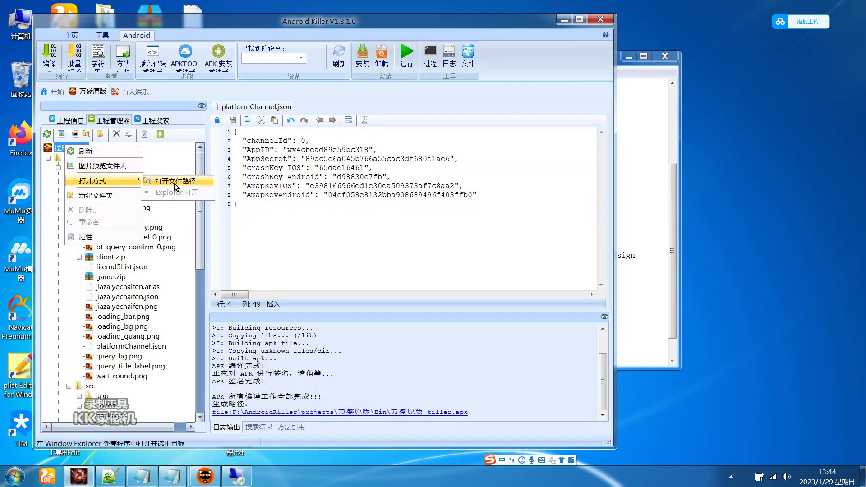
left_click(177, 182)
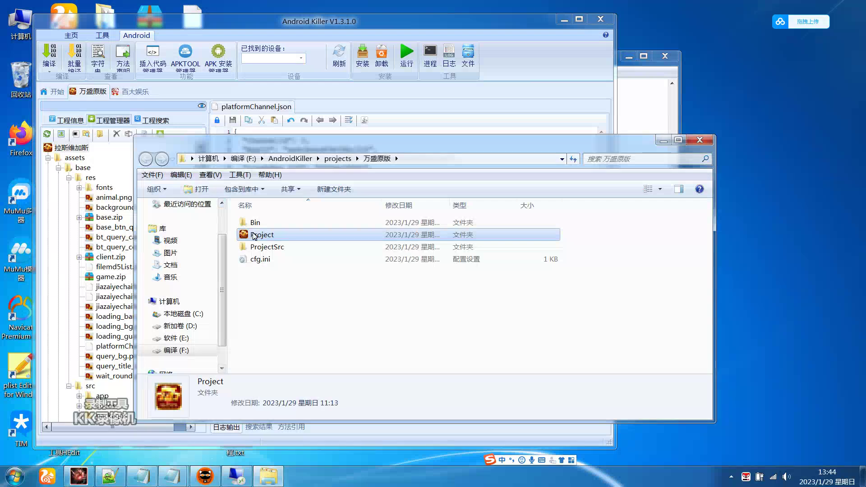
Extract base.zip and client.zip from the 万盛原版 project's Project\assets\base\res folder, each into a subfolder of its own name.
double_click(251, 235)
double_click(254, 223)
double_click(253, 225)
double_click(256, 224)
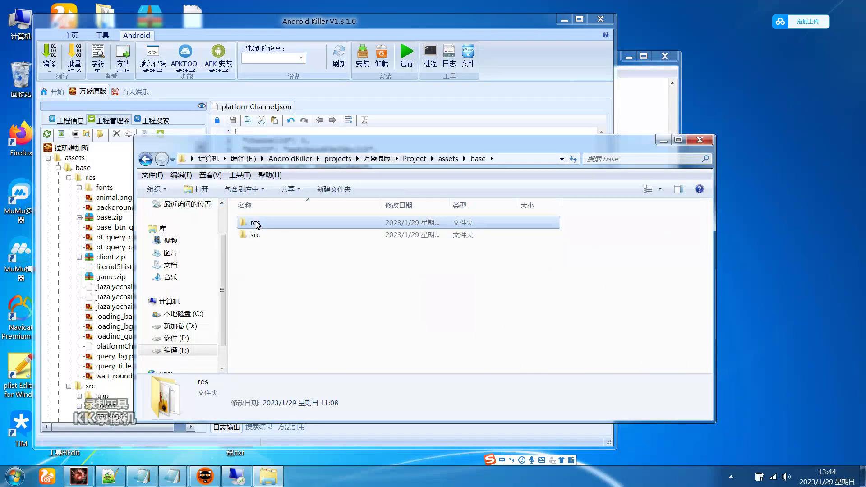
right_click(458, 237)
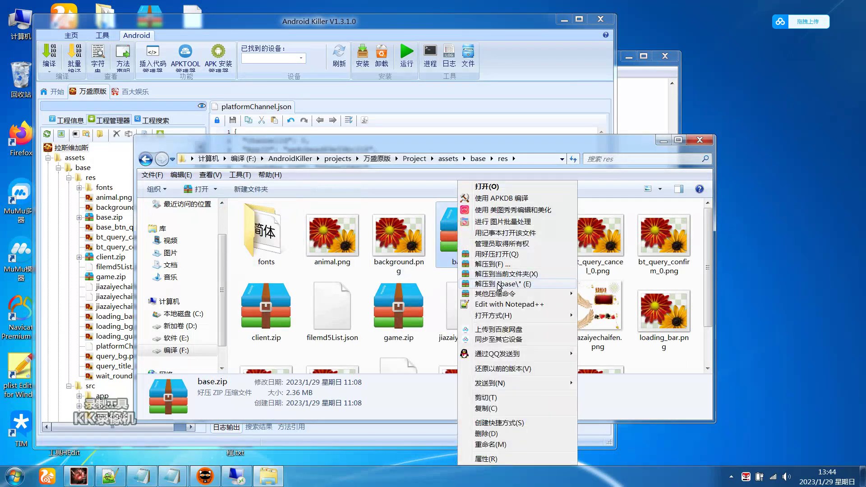
left_click(498, 284)
left_click(334, 320)
right_click(334, 320)
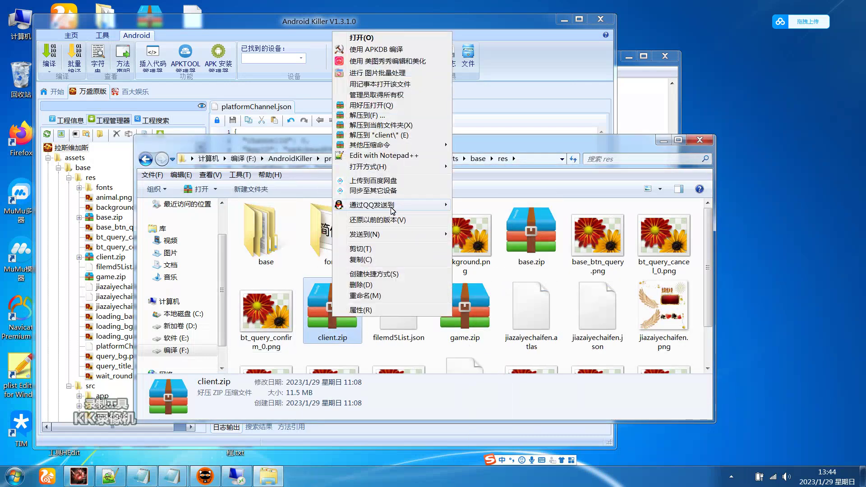
left_click(397, 139)
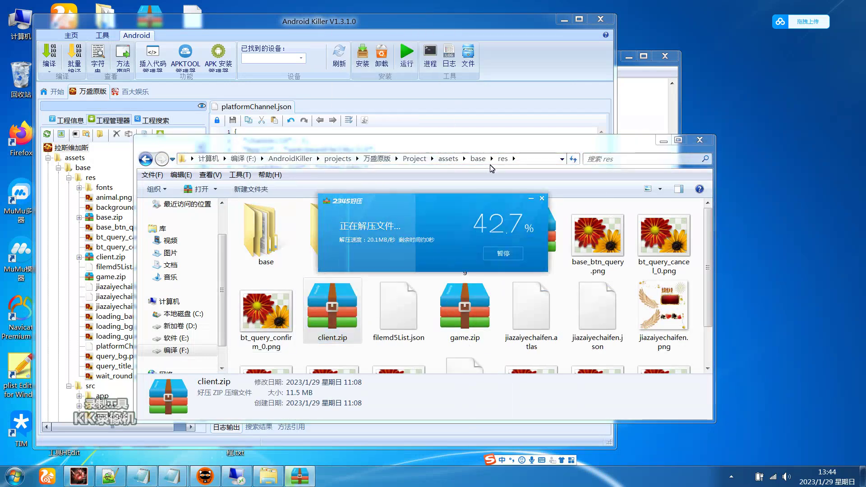
Copy the res folder's full path and paste it after 1.ip域名 in the notes.
left_click(516, 162)
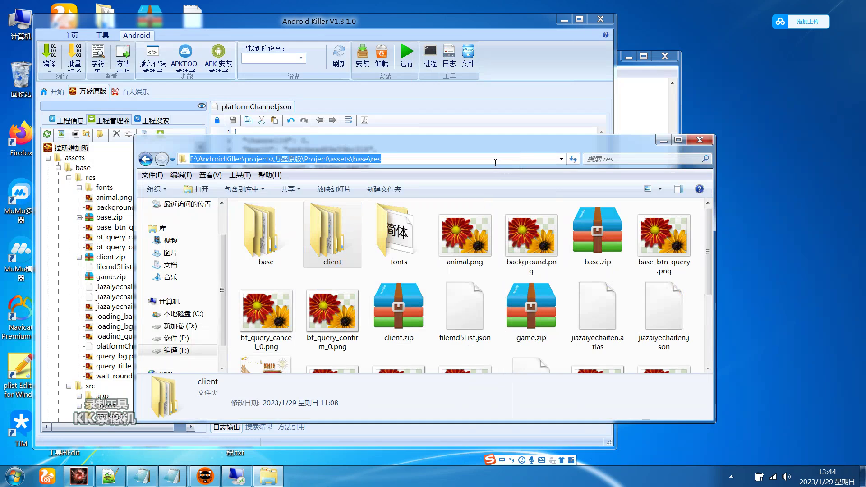
mouse_move(173, 477)
left_click(237, 438)
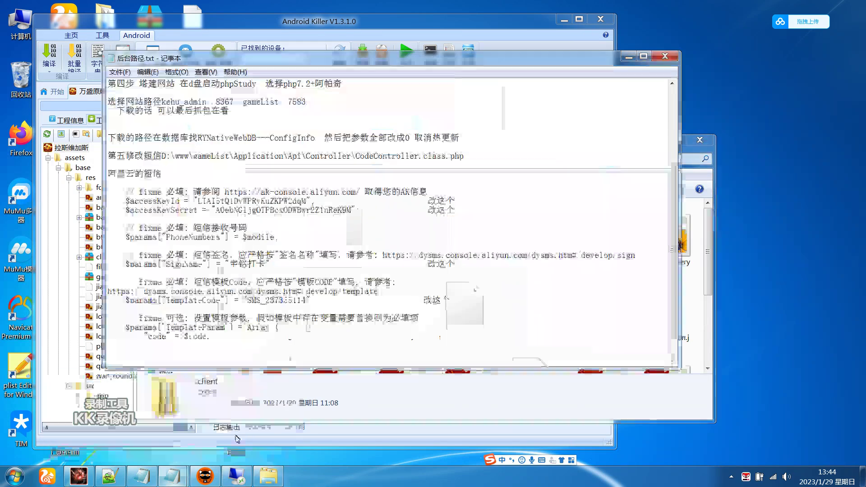
scroll(429, 315, "down", 1)
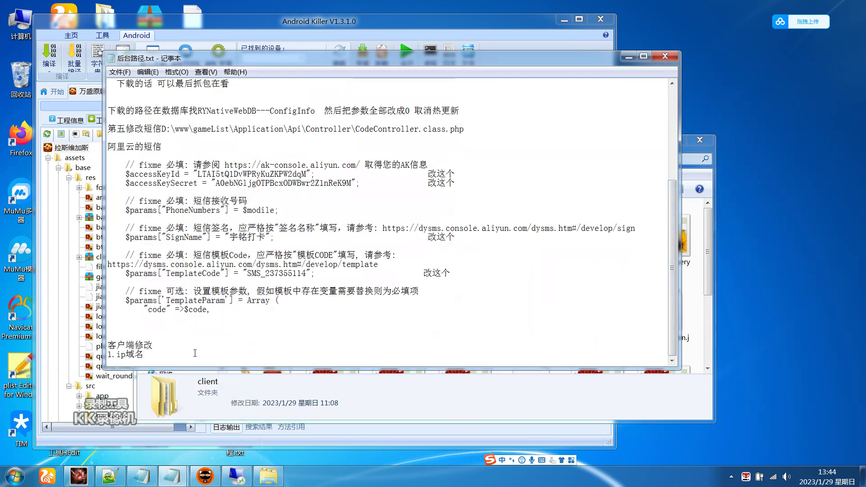
left_click(314, 414)
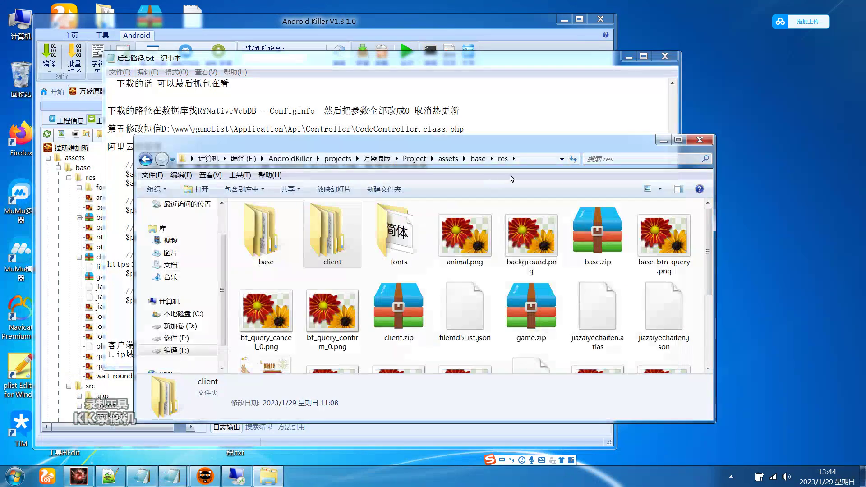
left_click(522, 159)
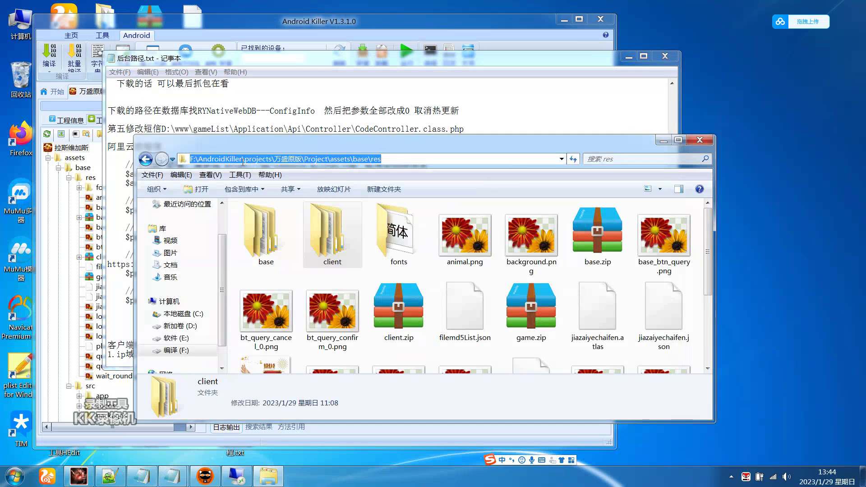
key("ctrl+c")
left_click(269, 476)
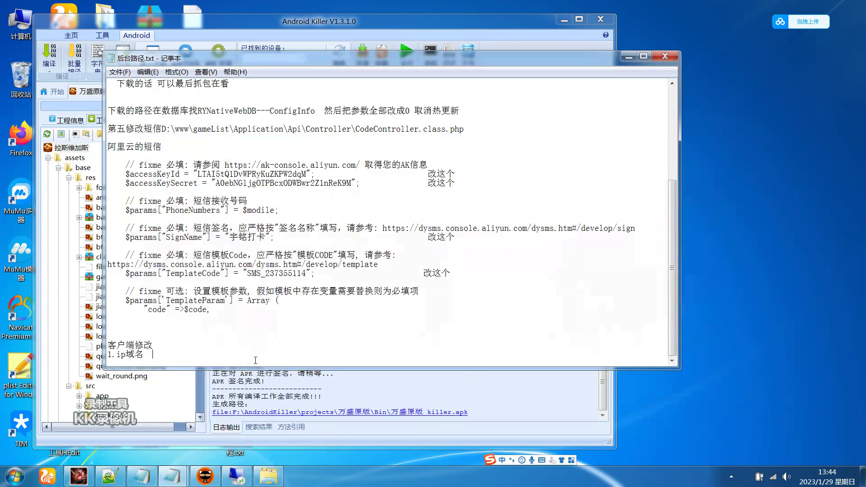
key("ctrl+v")
Add the remark 解压压缩包 after the res folder path in the notes.
type("解压")
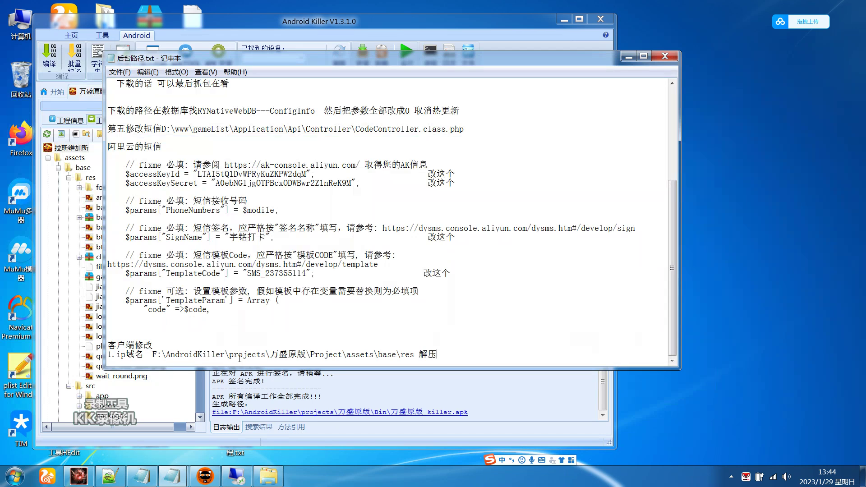
type("雅俗吧")
key("BackSpace")
key("BackSpace")
key("BackSpace")
type("压岁包")
key("BackSpace")
key("BackSpace")
type("yasub")
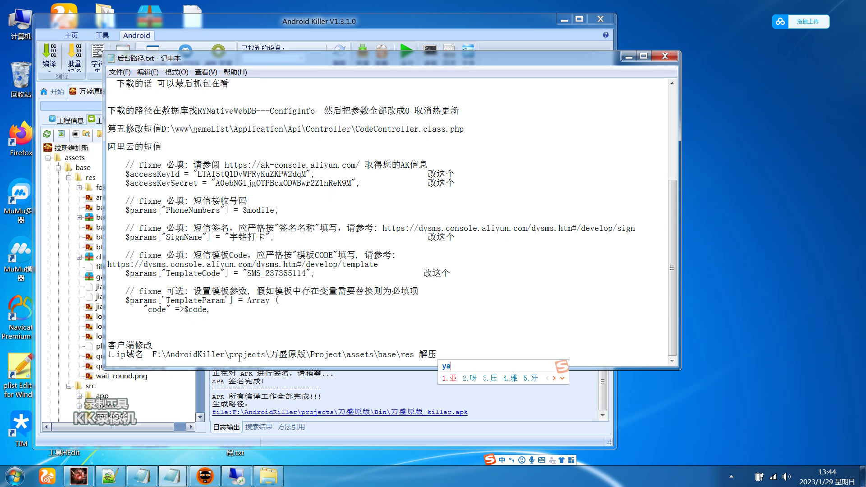
key("BackSpace")
key("BackSpace")
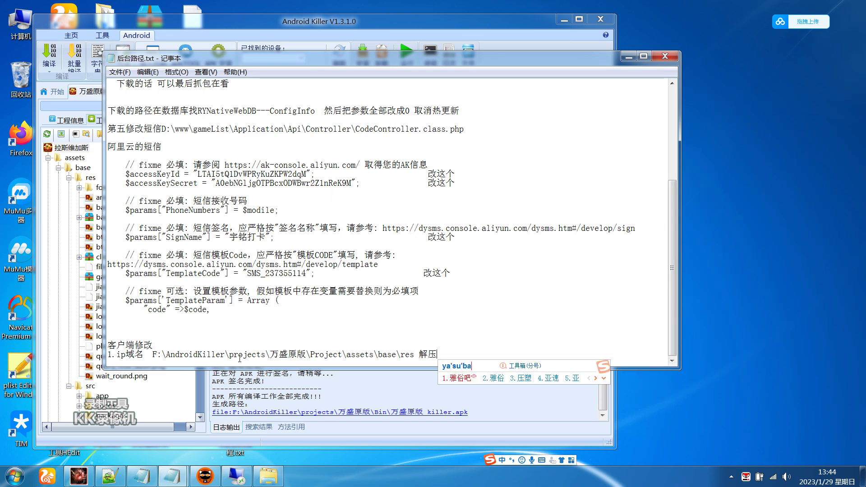
type("ub")
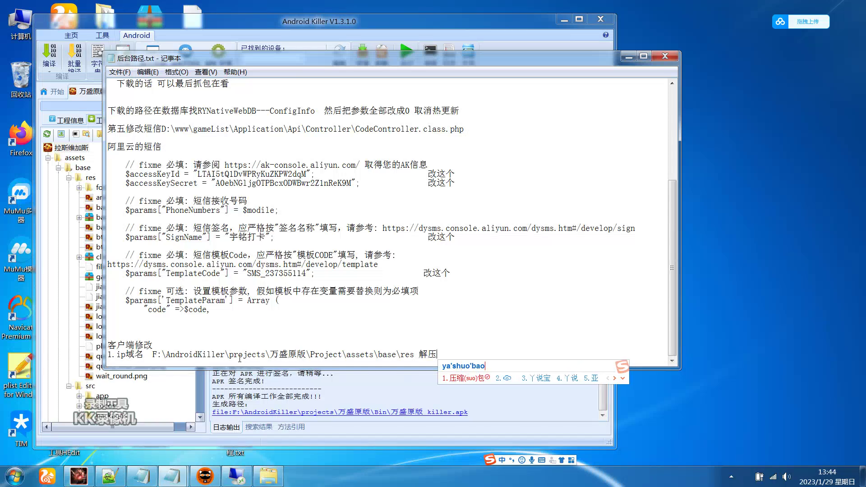
key("space")
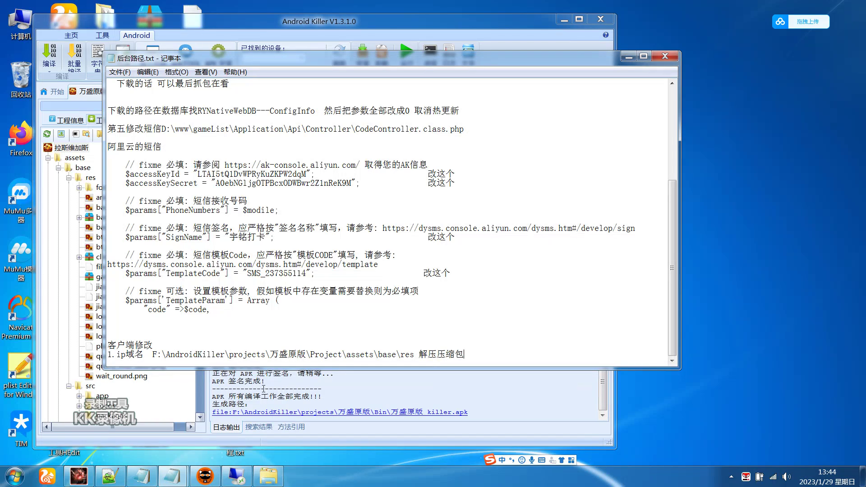
Open AppDF.luac from base\src\app\models in the Android Killer project tree.
left_click(263, 388)
left_click(59, 167)
double_click(83, 167)
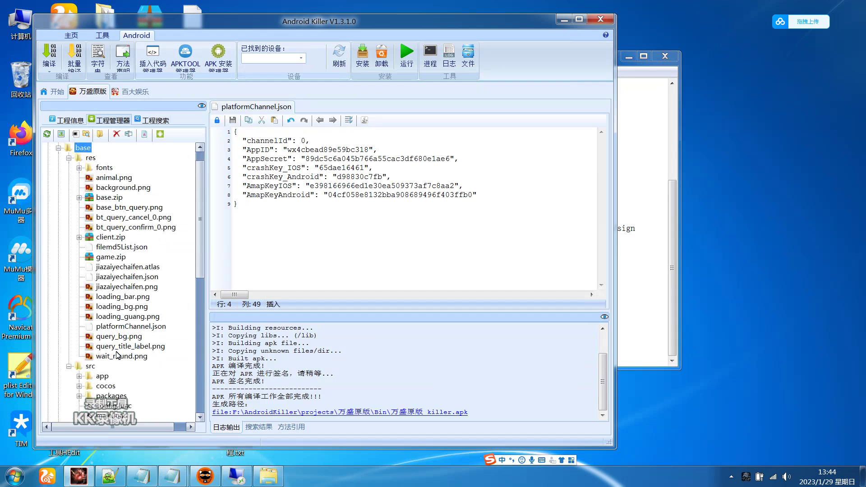
left_click(78, 168)
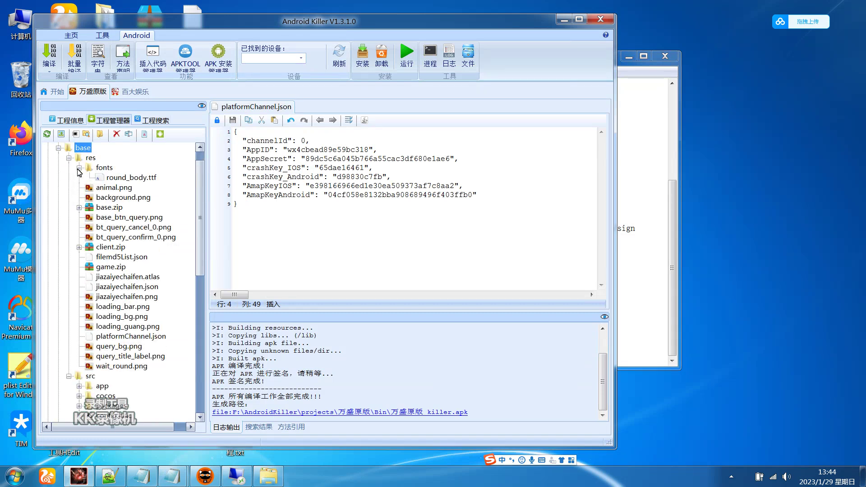
left_click(69, 158)
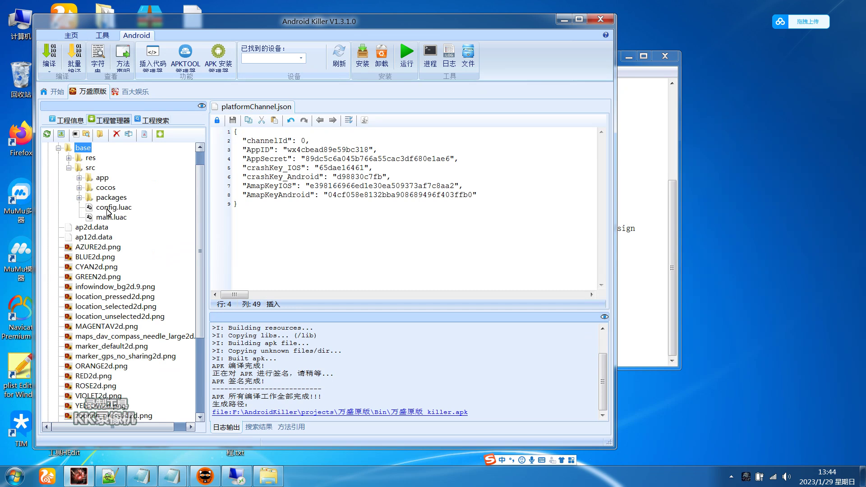
double_click(102, 179)
double_click(125, 198)
double_click(129, 208)
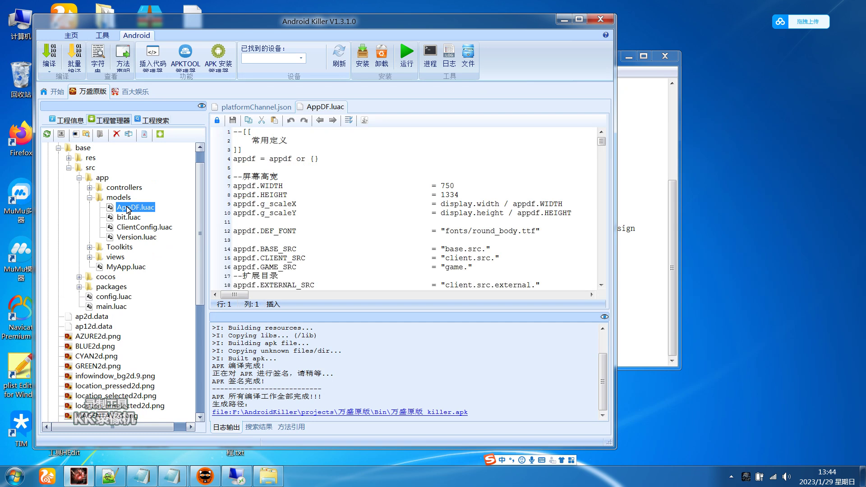
Open AppDF.luac's file location and paste the models folder path on a new line below 1.ip域名 in the notes.
right_click(128, 208)
left_click(248, 242)
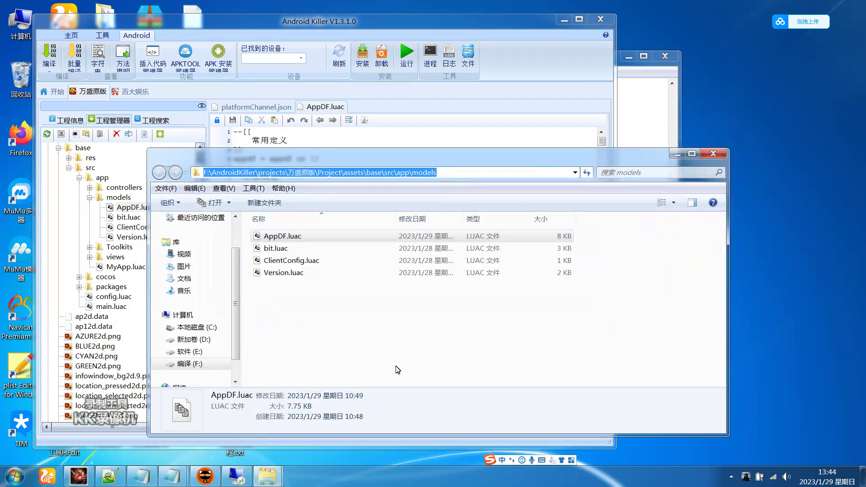
mouse_move(173, 475)
left_click(230, 417)
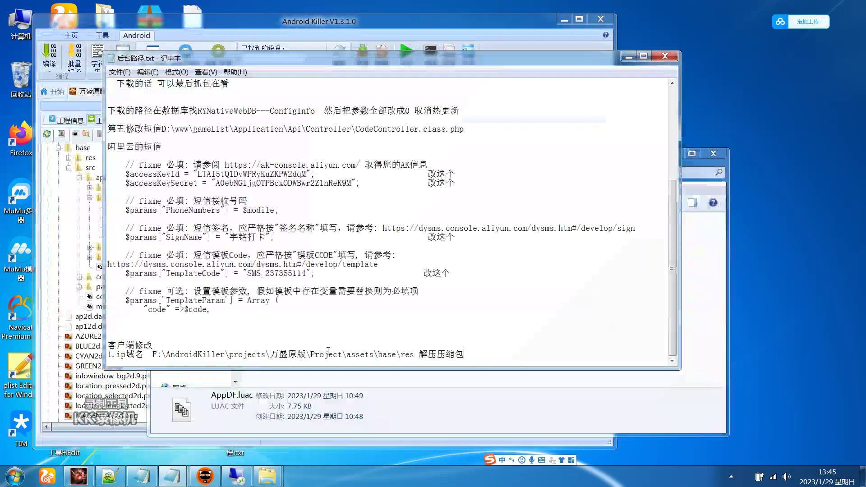
key("Return")
key("Return")
key("Return")
key("Return")
key("Return")
key("Return")
key("Return")
key("Return")
key("Return")
key("Return")
key("Return")
key("Return")
key("Return")
key("Return")
key("Return")
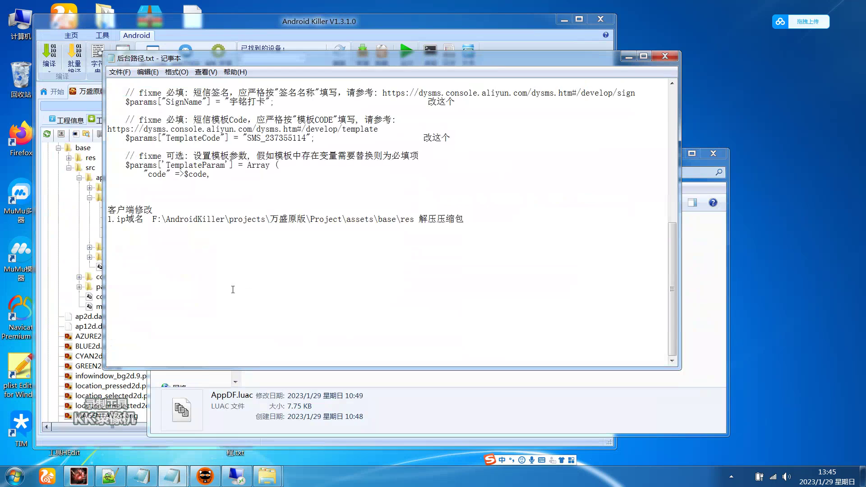
key("ctrl+v")
Copy the file name AppDF.luac from the models folder and append it to the pasted path, separated by a backslash.
left_click(305, 407)
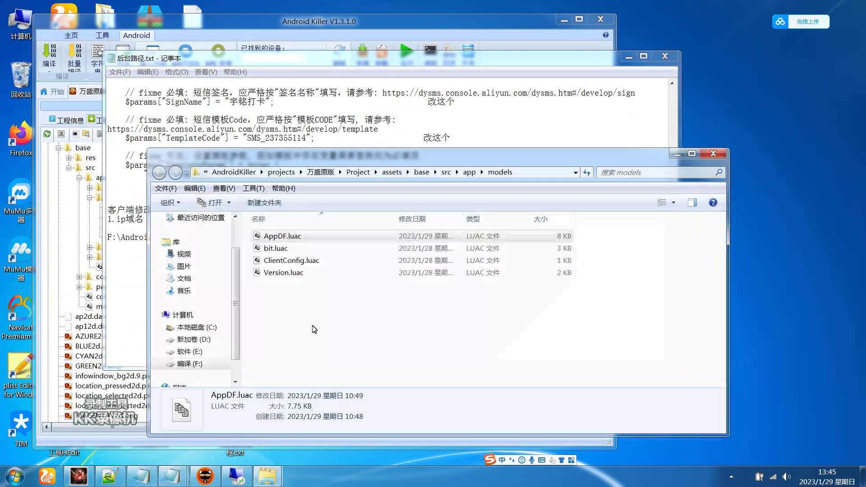
right_click(287, 236)
left_click(334, 444)
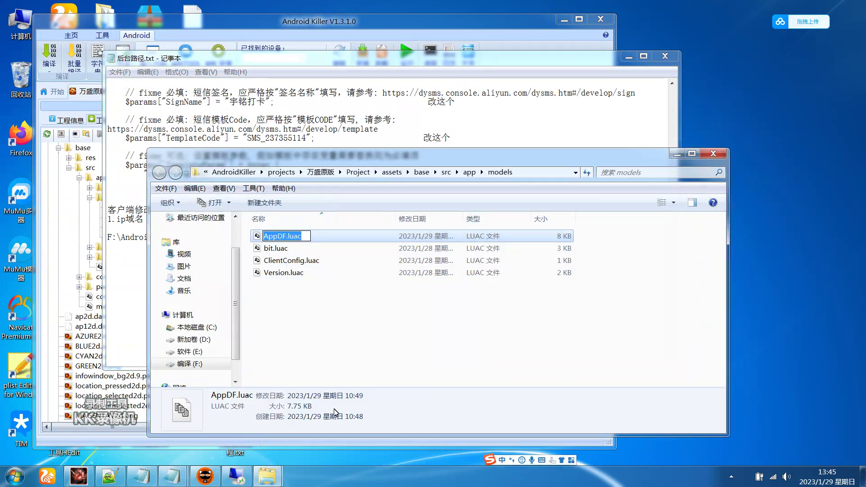
left_click(232, 408)
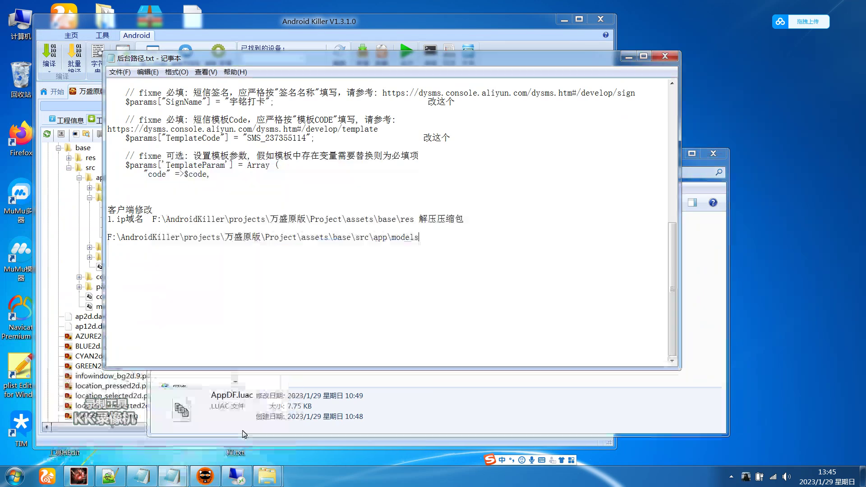
key("ctrl+v")
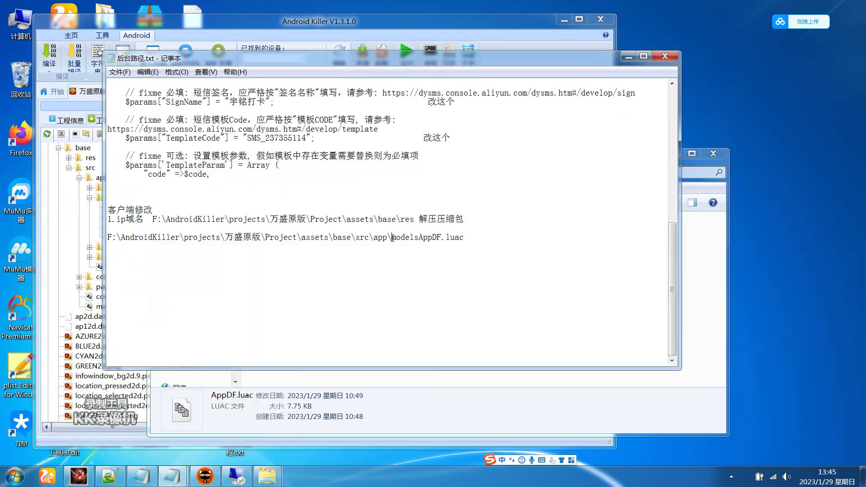
left_click(419, 238)
type("\\")
Add the remark 找到这个文件 after the AppDF.luac path and append a copy of the file name to it.
type("找到这个五年级")
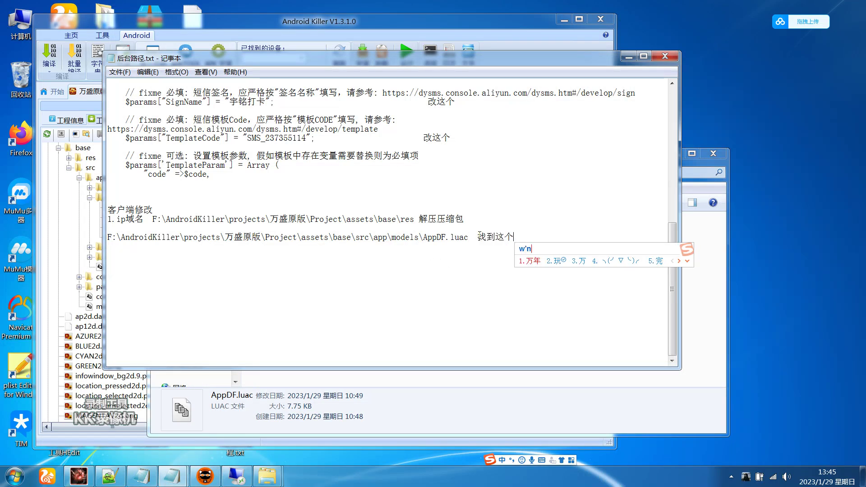
key("BackSpace")
key("BackSpace")
key("BackSpace")
type("wenj")
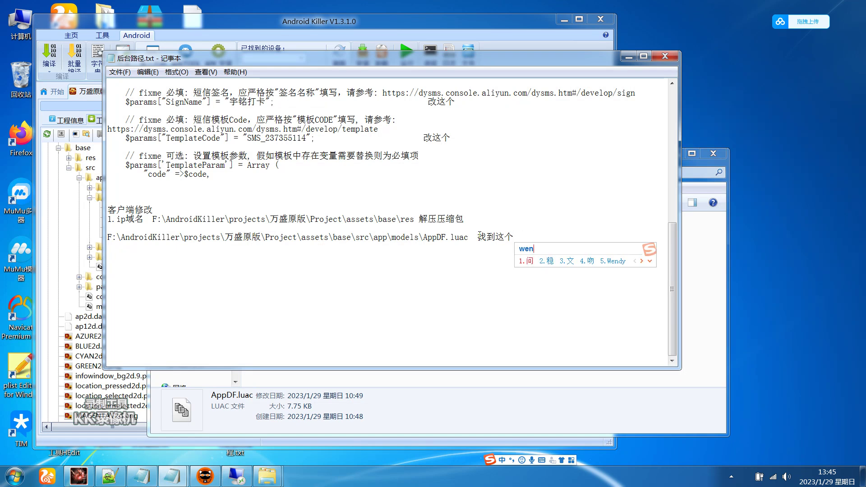
key("space")
left_click_drag(423, 238, 469, 238)
key("ctrl+c")
left_click(498, 251)
key("ctrl+v")
Open AppDF.luac from the models folder in Notepad++ and close the find results.
left_click(319, 408)
right_click(279, 238)
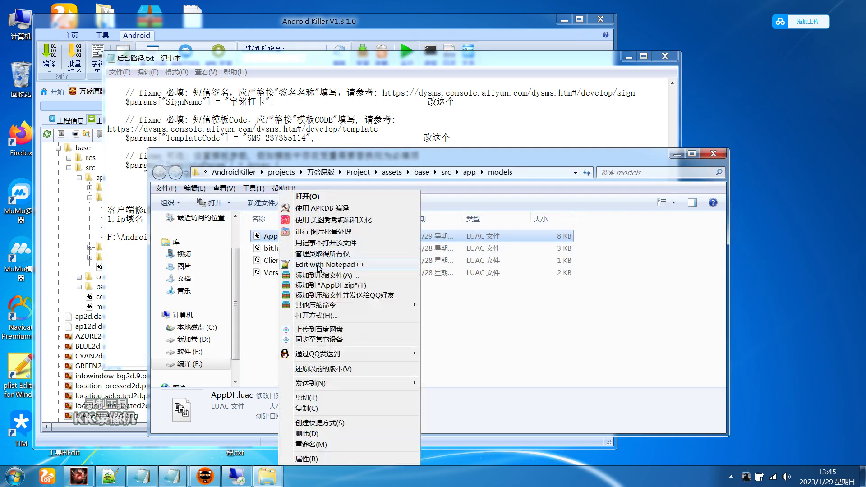
left_click(315, 206)
left_click(580, 153)
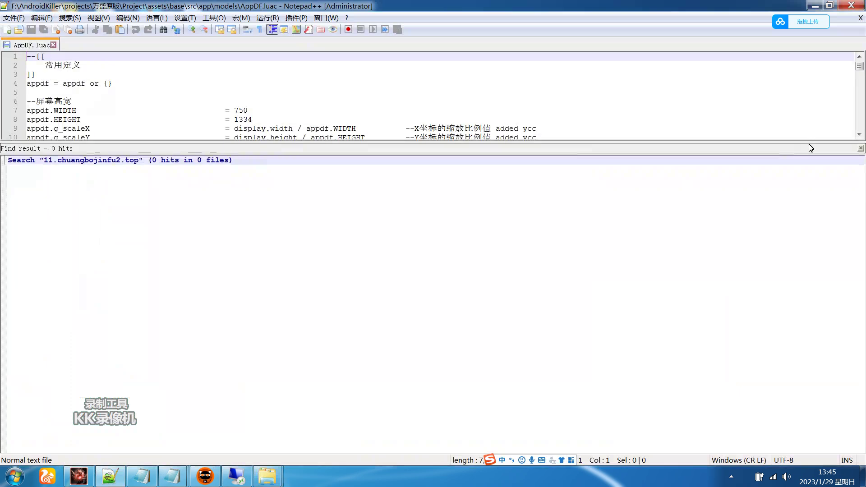
left_click(861, 148)
Copy the IP 47.122.4.12 from the HTTP_URLS block in AppDF.luac and paste it on a new line in the notes, leaving a blank line above.
left_click_drag(861, 103, 861, 152)
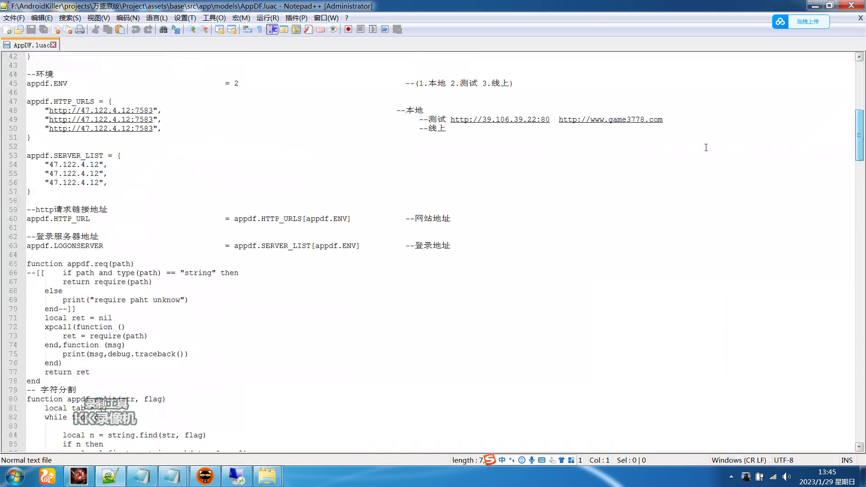
left_click_drag(81, 129, 130, 129)
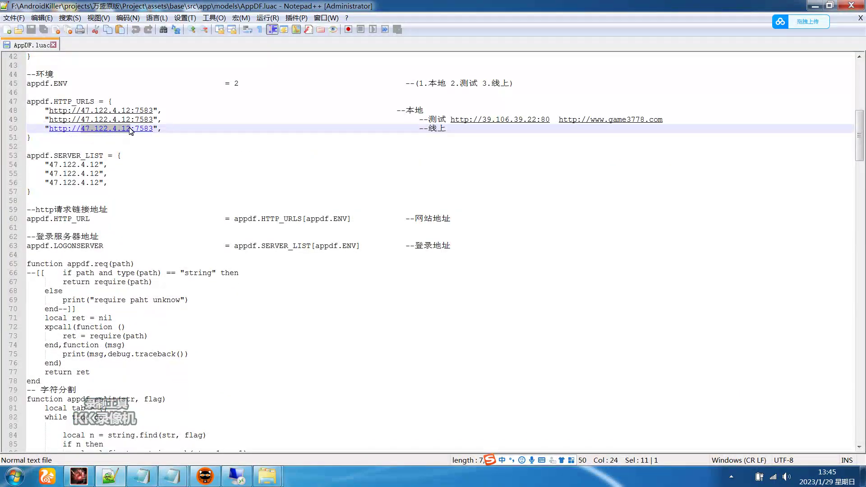
left_click(230, 415)
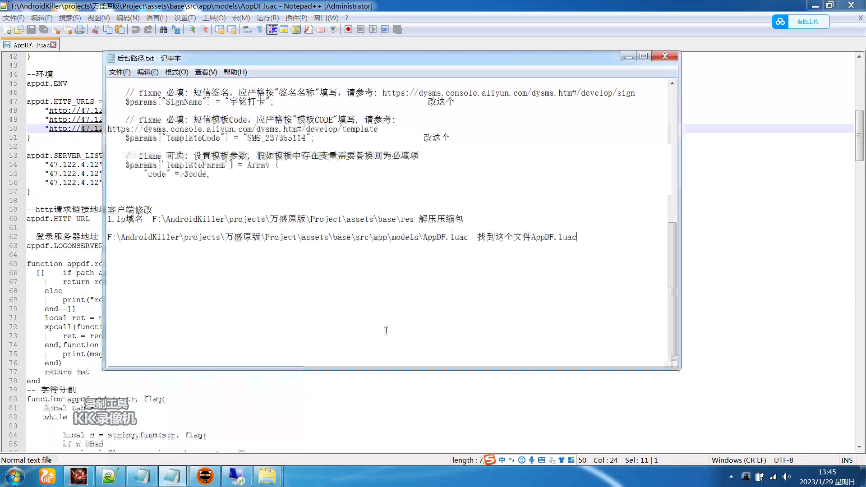
key("Return")
key("Return")
key("ctrl+v")
Add the remark 找到里面的ip 端口就 after the pasted IP in the notes.
type("找到里面的")
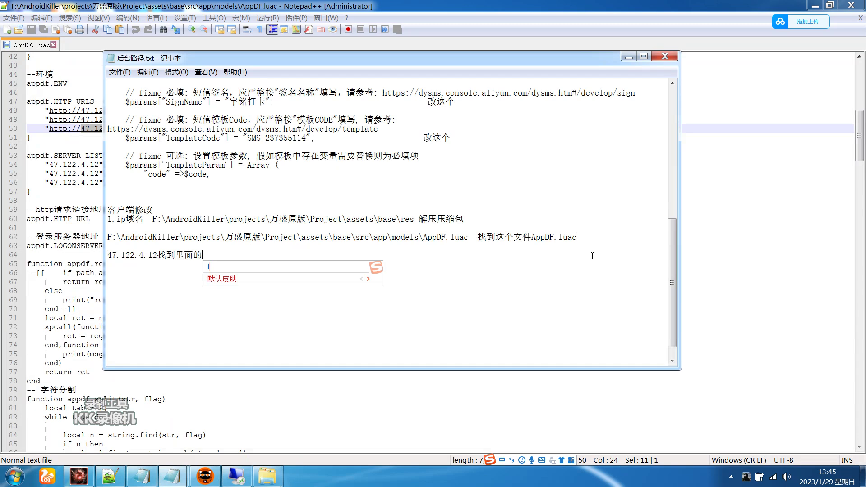
type("ip  短剑")
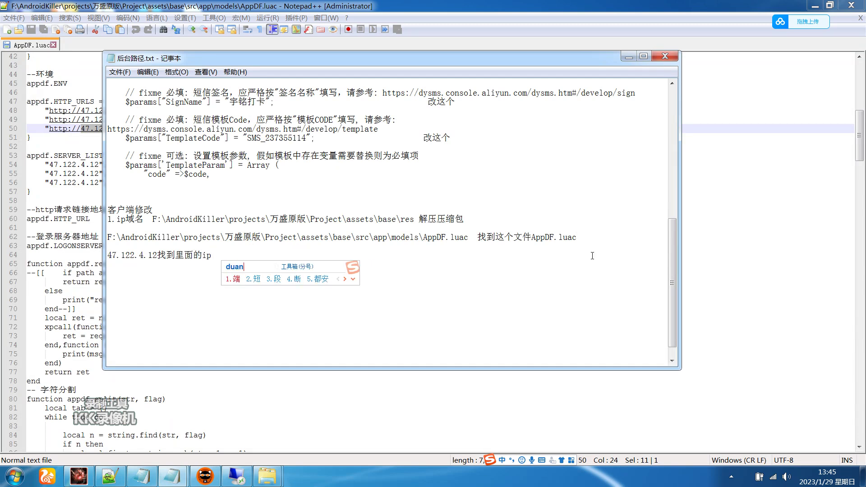
key("BackSpace")
key("BackSpace")
type("duanj端口就")
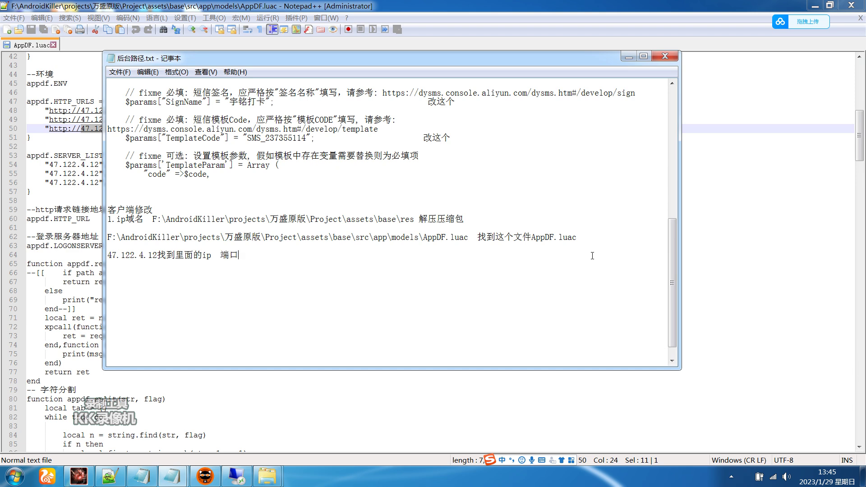
Check the port of the kehu_admin site in phpStudy's site domain manager on the remote server, and return to the local desktop.
mouse_move(237, 476)
left_click(172, 419)
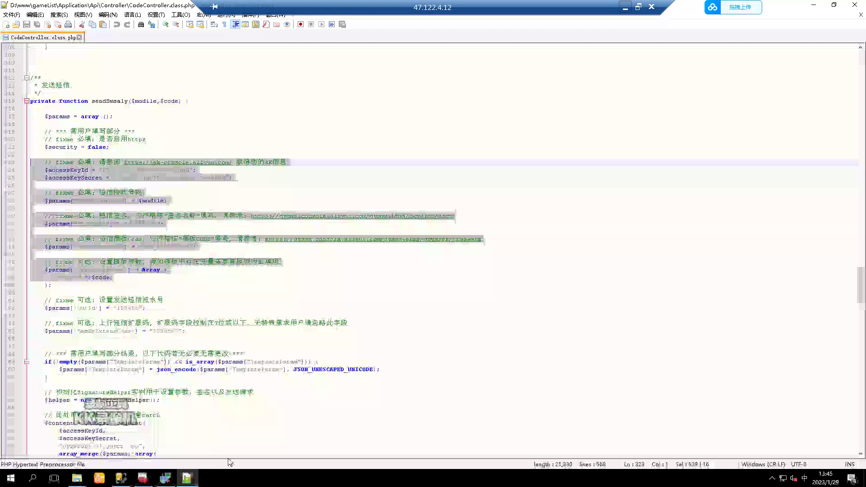
left_click(165, 479)
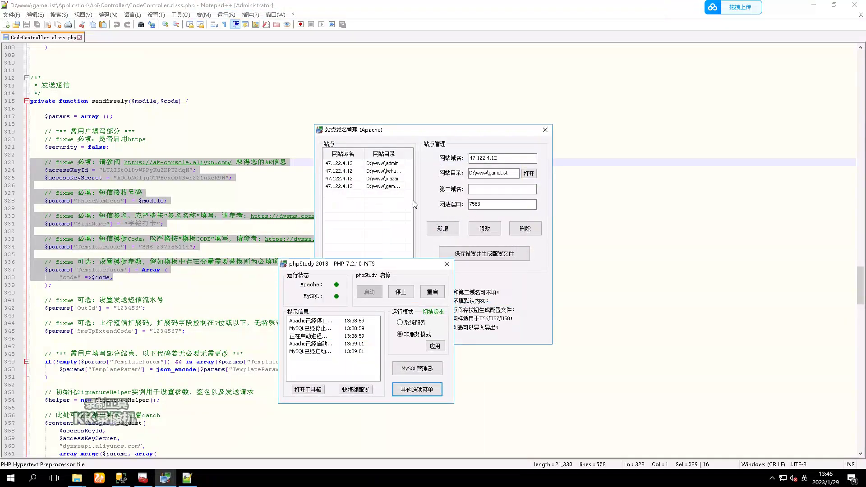
left_click(378, 171)
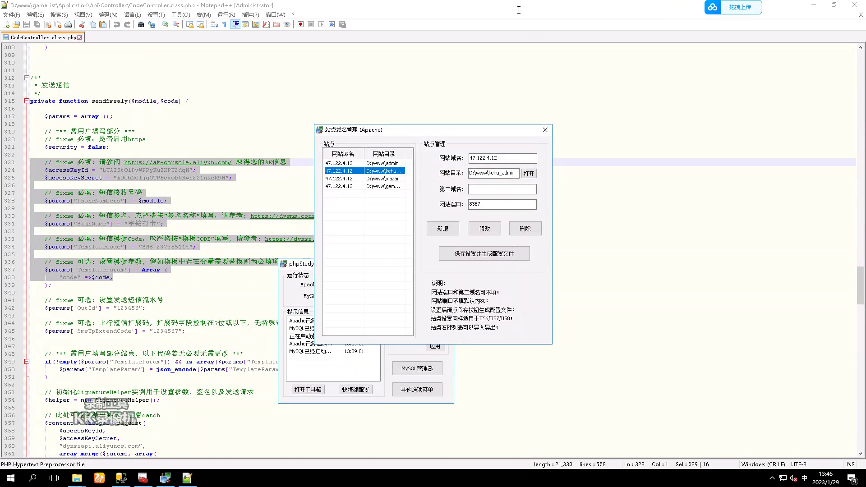
left_click(513, 5)
left_click(638, 7)
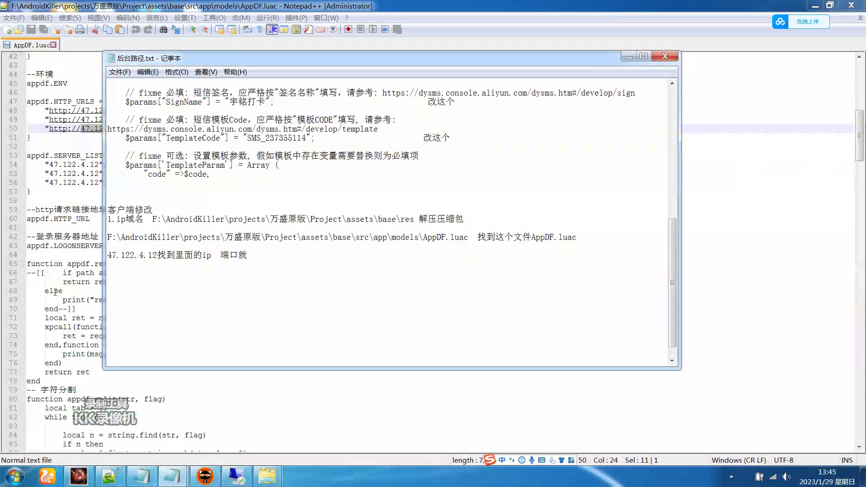
left_click(54, 291)
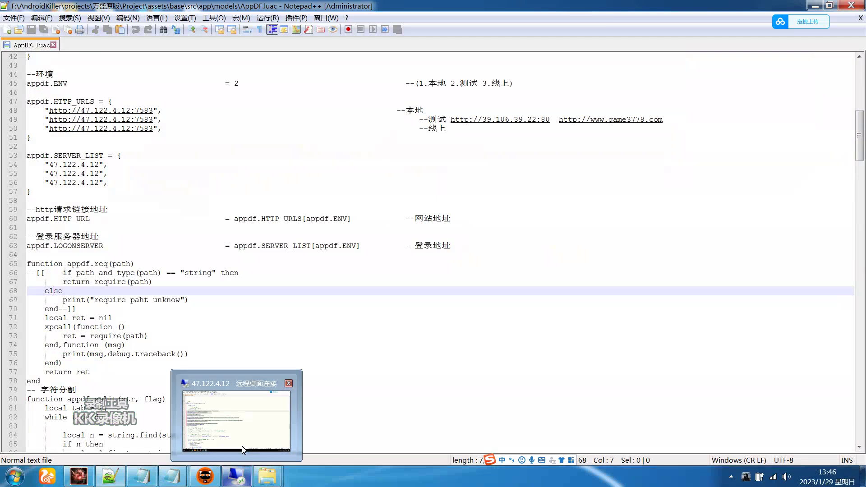
left_click(236, 476)
left_click(625, 7)
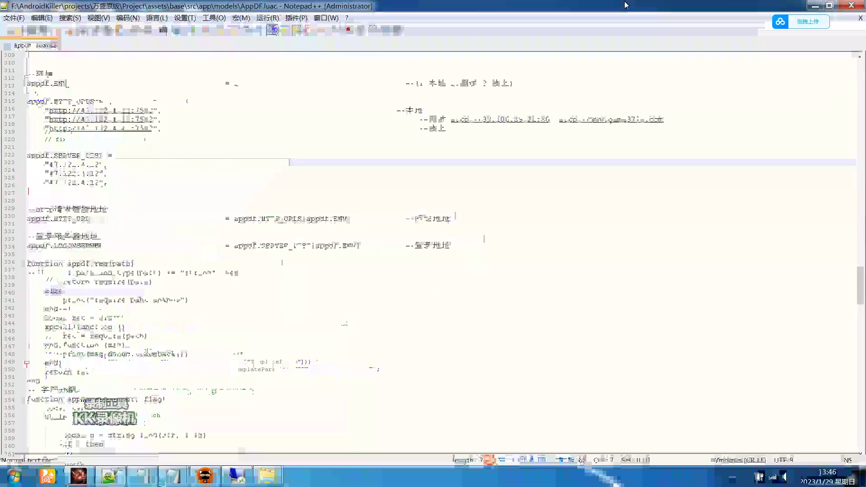
Return to the 后台路径.txt notes and append 短信那个文件夹的 after 端口就.
mouse_move(200, 474)
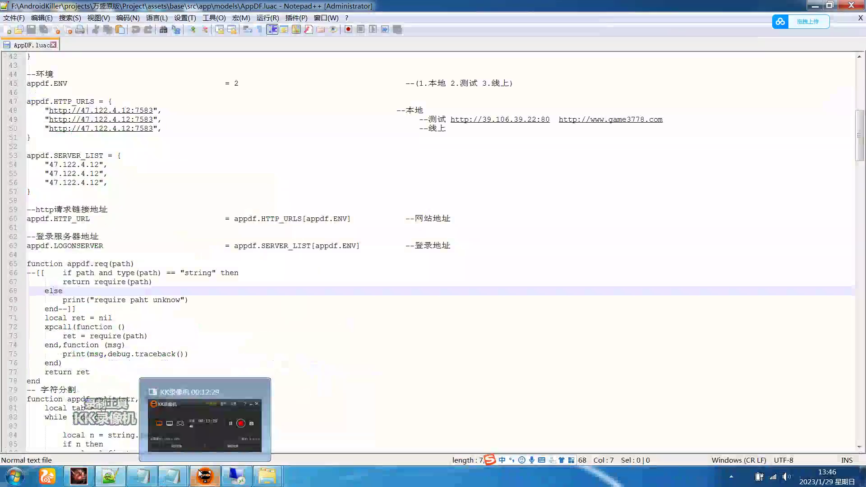
mouse_move(173, 476)
left_click(203, 446)
type("duanx短信")
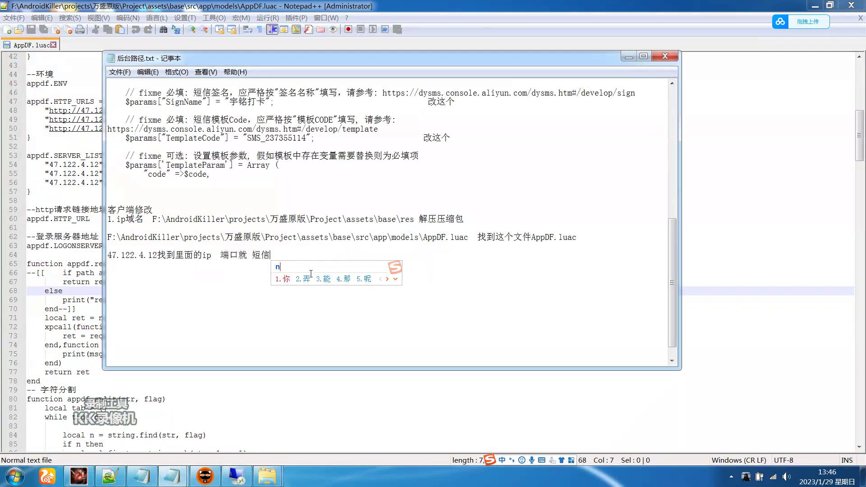
type("那个wenjiade")
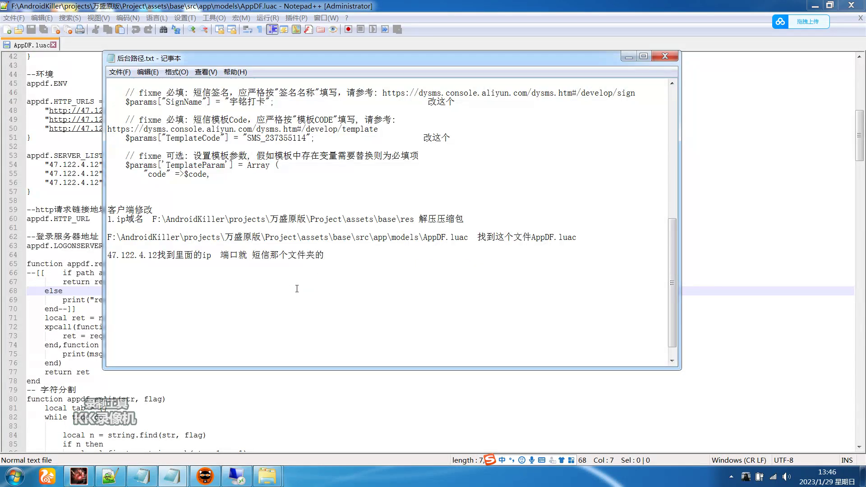
Add the text 然后全局搜到 on a new line below the IP remark.
key("Return")
type("rh")
type("quanju")
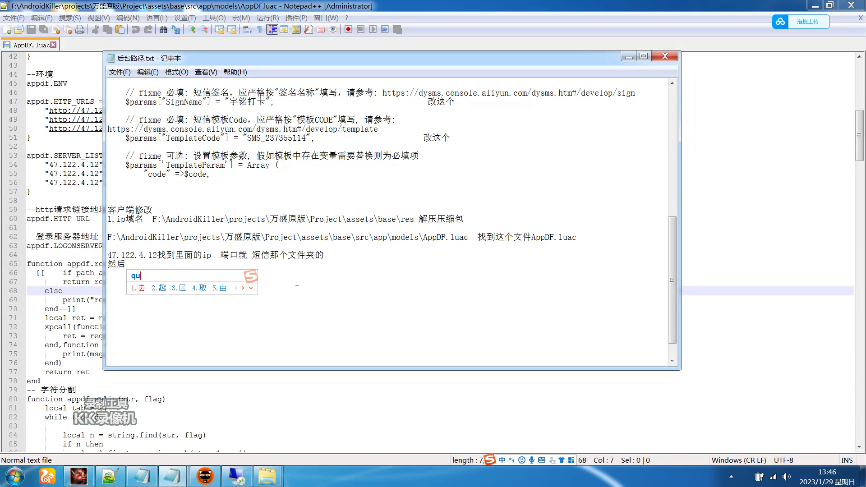
key("space")
type("soudao")
key("space")
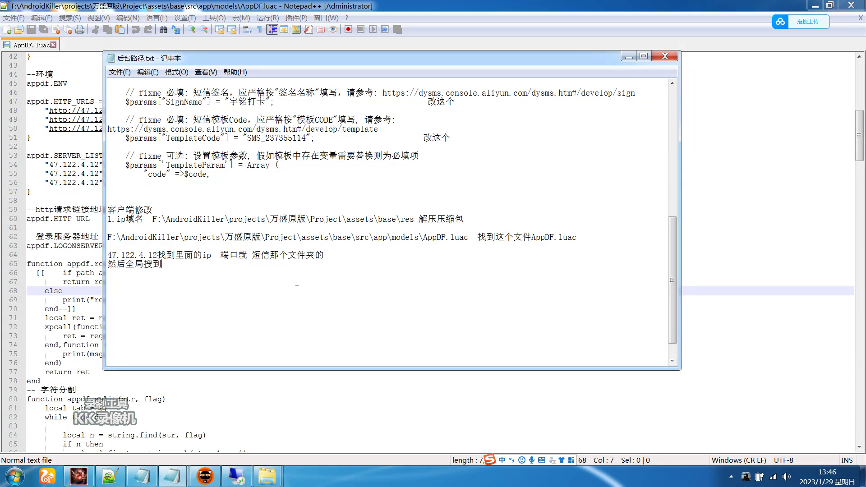
Copy the IP 47.122.4.12 from the notes and search the whole 万盛原版 project for it in Android Killer.
left_click_drag(158, 255, 87, 258)
key("ctrl+c")
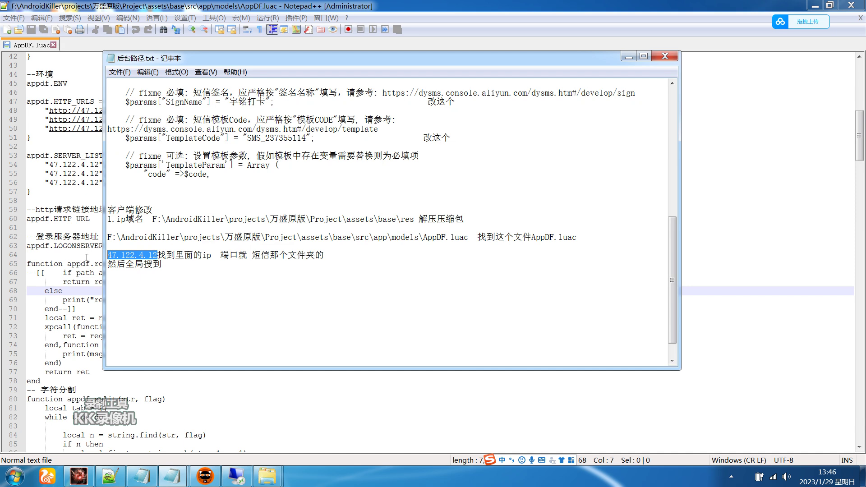
left_click(79, 476)
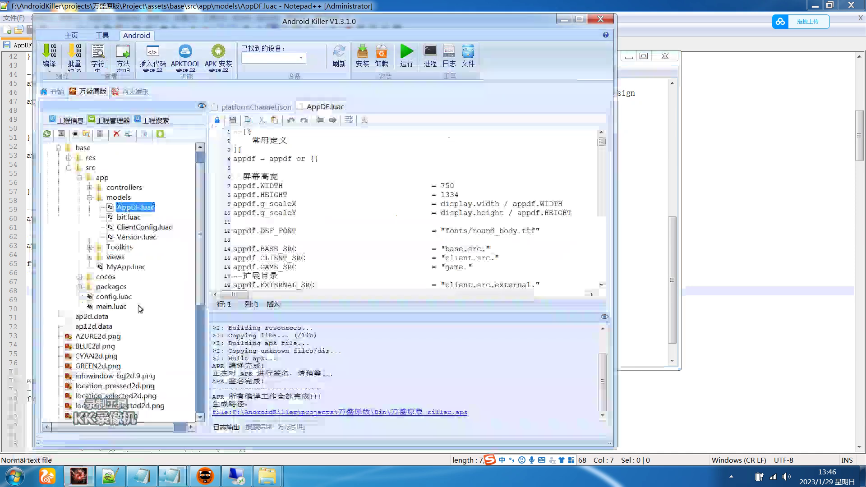
left_click(152, 120)
key("ctrl+a")
key("ctrl+v")
left_click(169, 183)
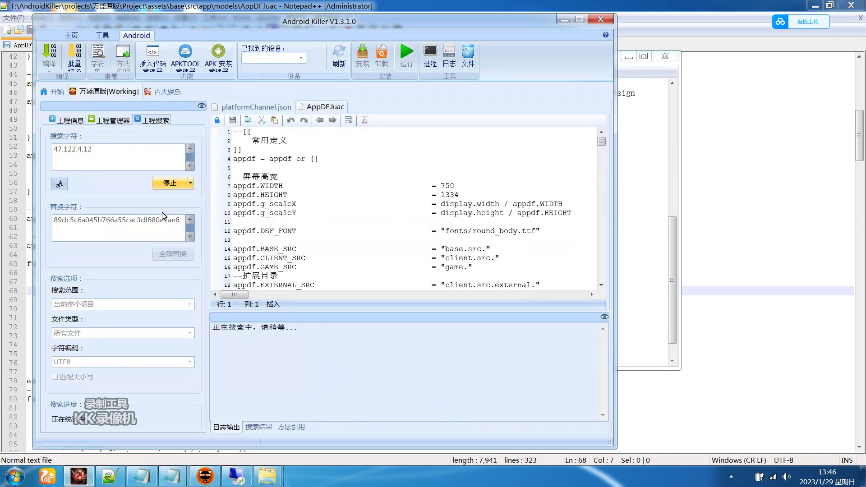
Switch to the remote server, close Notepad++ and go to the root of drive D in the file explorer.
left_click(242, 476)
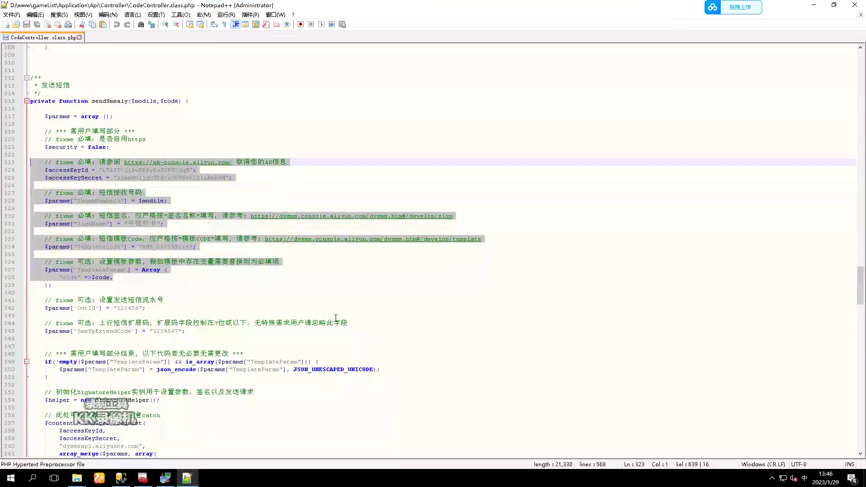
left_click(855, 5)
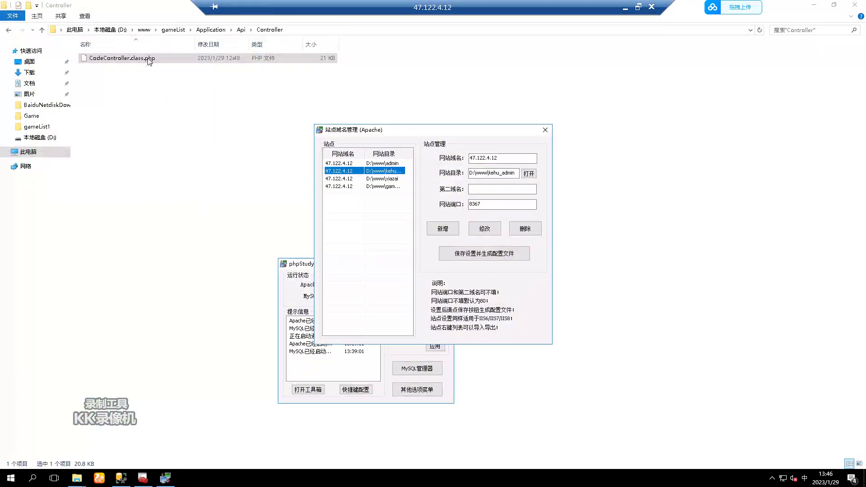
left_click(139, 36)
left_click(141, 30)
left_click(110, 29)
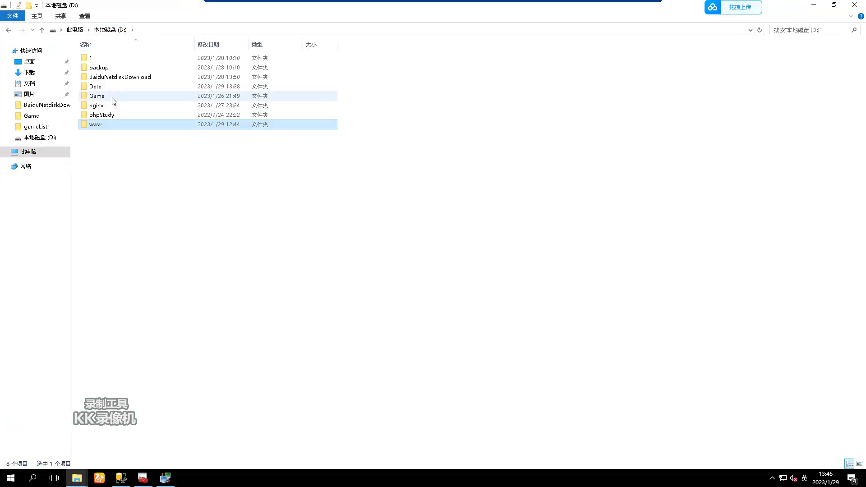
Run Correspond.exe from the Game folder and start its service.
double_click(111, 96)
double_click(109, 77)
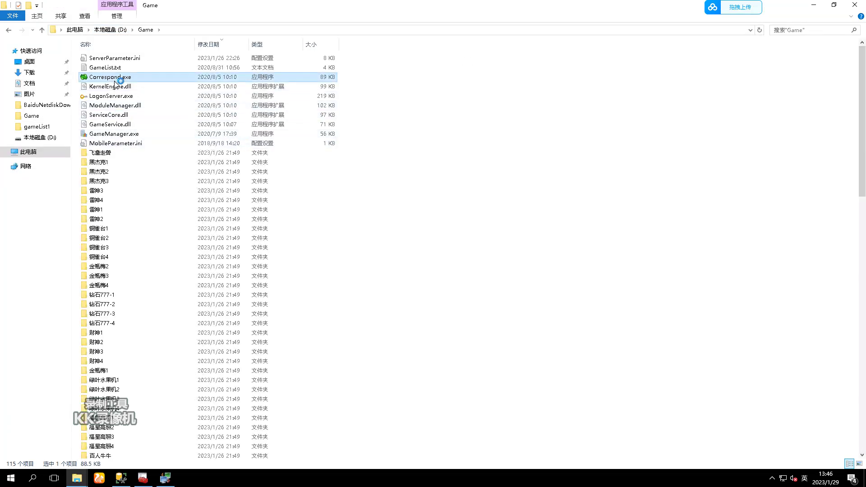
left_click(369, 299)
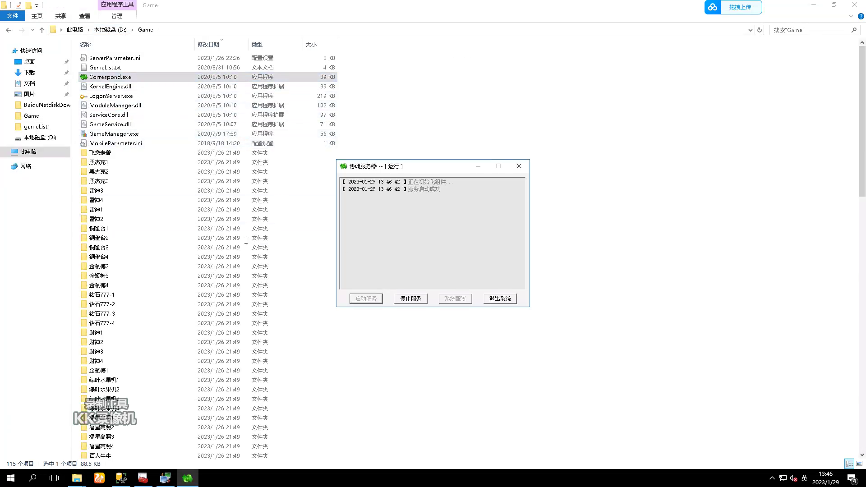
Run LogonServer.exe and start all games through GameManager.exe, and minimize the remote session.
double_click(112, 96)
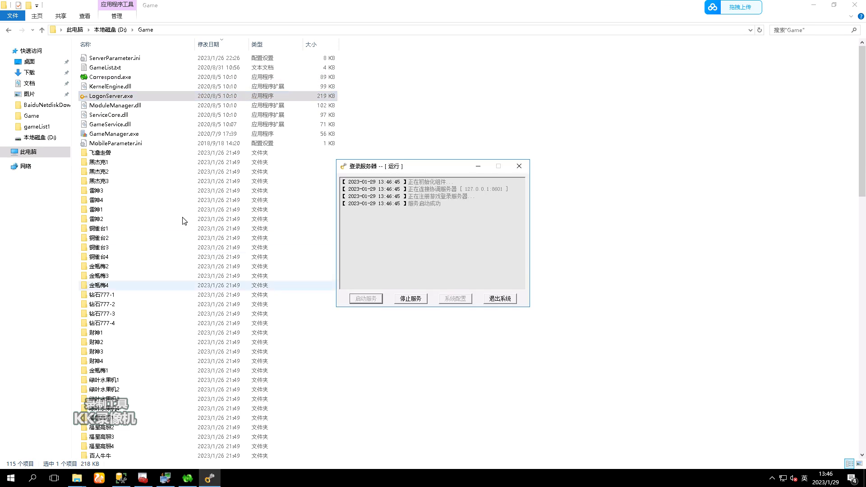
double_click(114, 134)
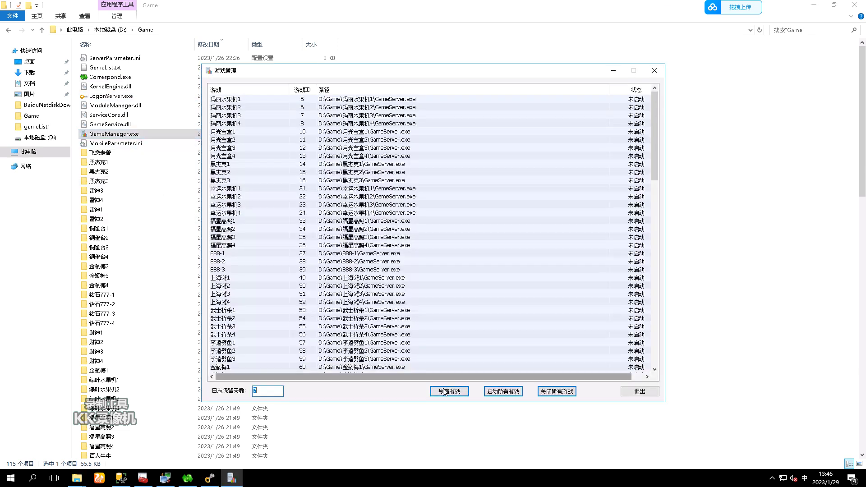
left_click(503, 391)
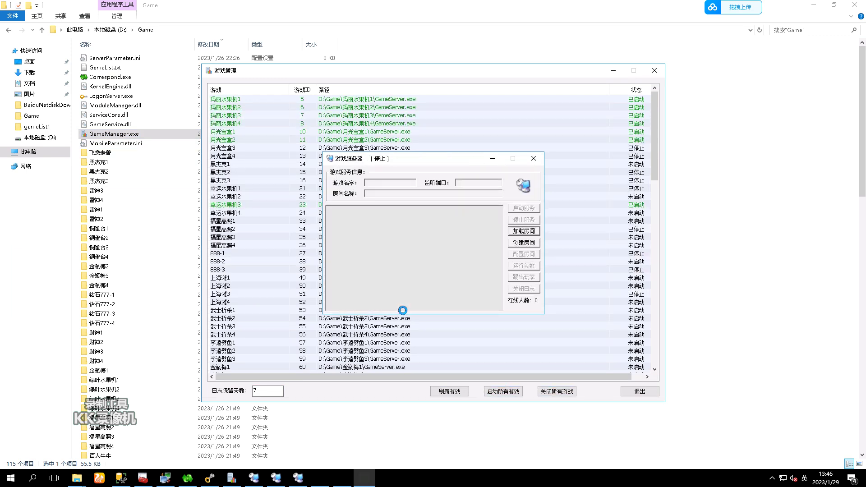
mouse_move(587, 5)
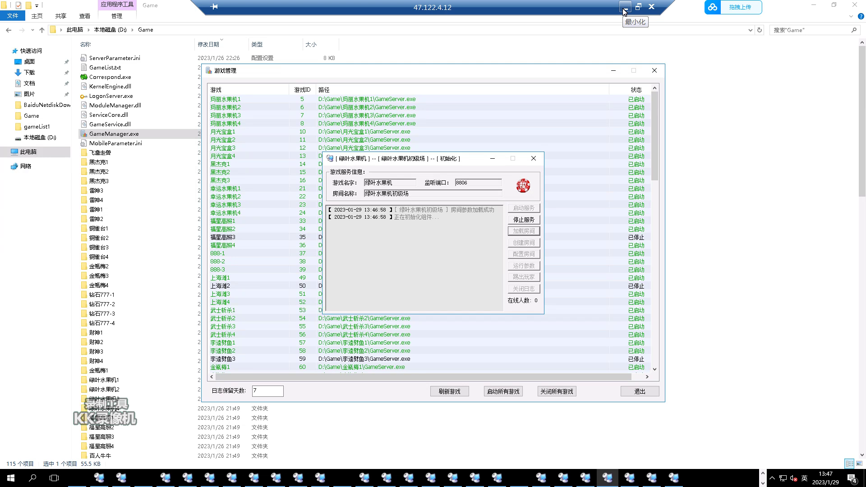
left_click(625, 8)
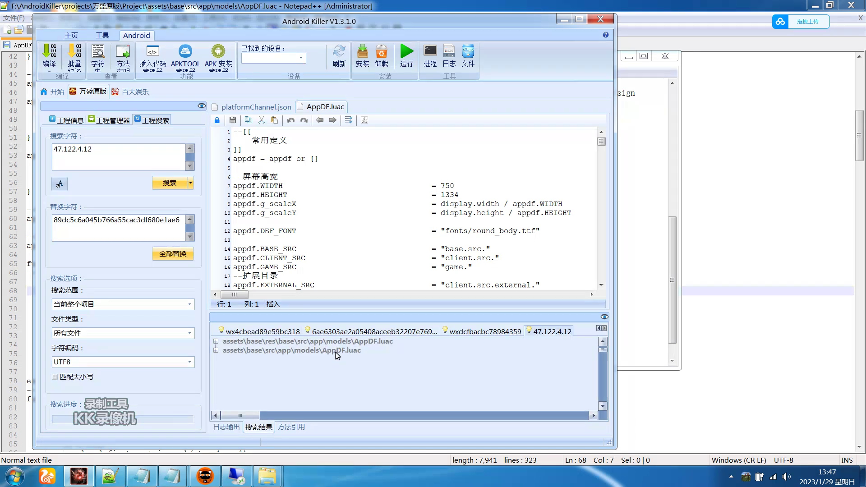
Expand the src AppDF.luac search result and append "ip需要修改2个文件 文件名都是AppDF.luac" to the 然后全局搜到 line in the 后台路径.txt notes.
double_click(335, 351)
left_click(630, 289)
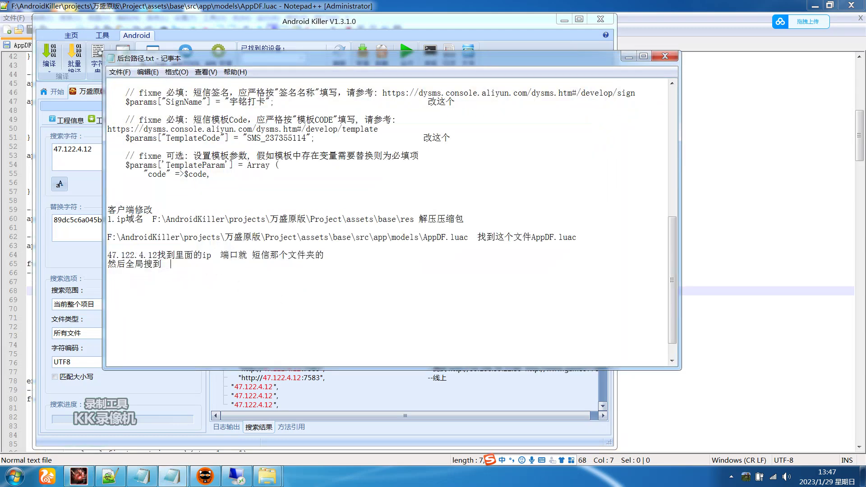
type("ip")
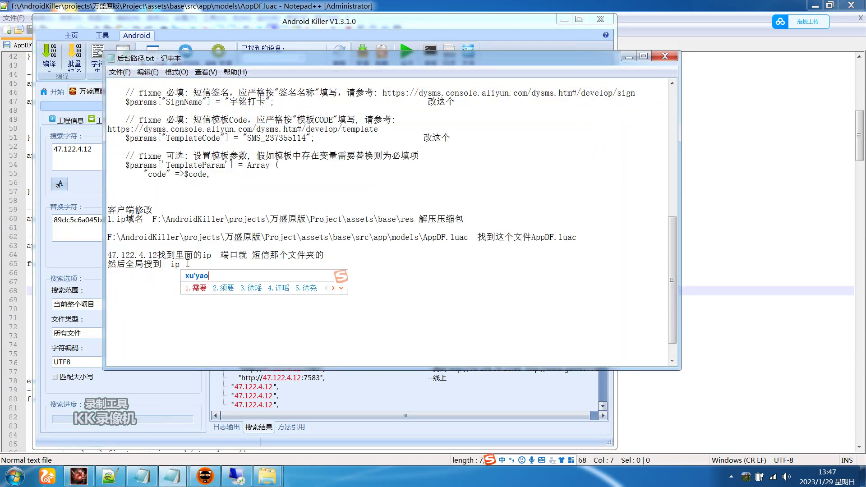
type("需要修改2个")
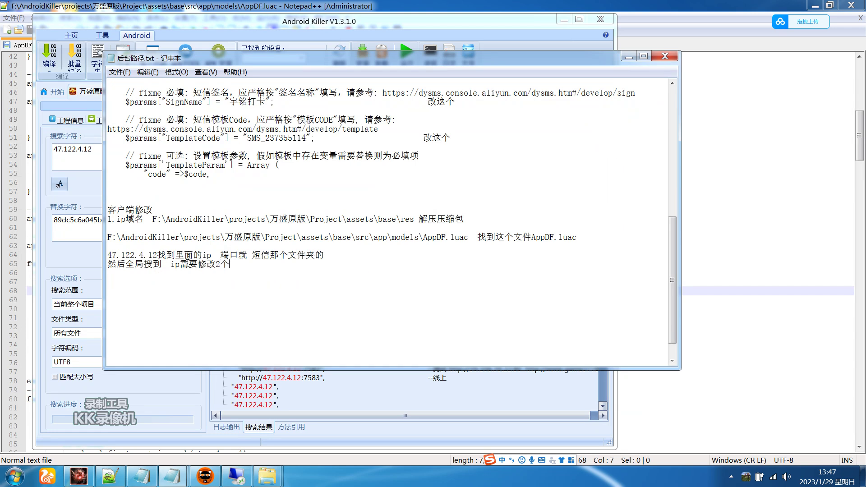
type("文件")
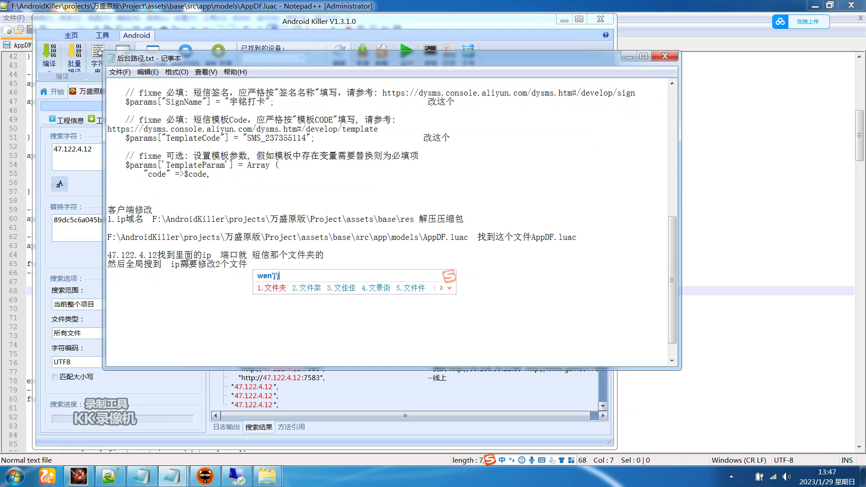
type("wenjj文件名都是")
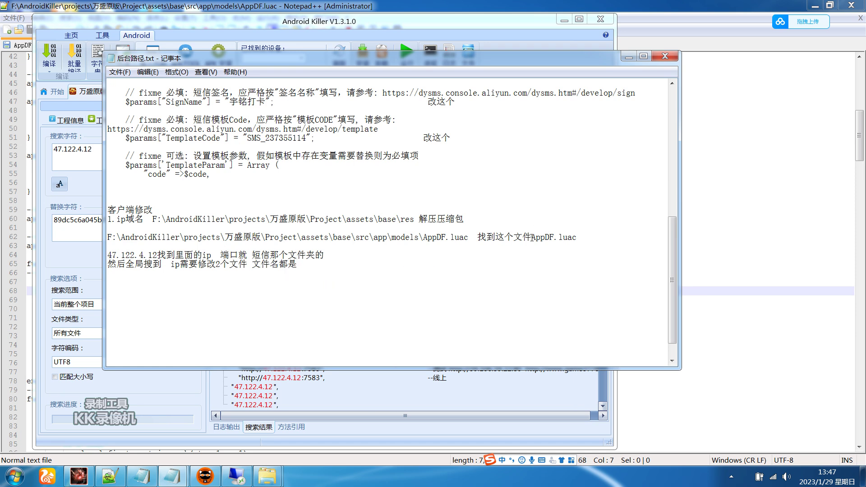
left_click(323, 279)
type("AppDF.luac")
Add item 2 to the client notes, reading "微信开发者修改 搜索 json", checking the Android Killer project tree along the way.
type("开发性")
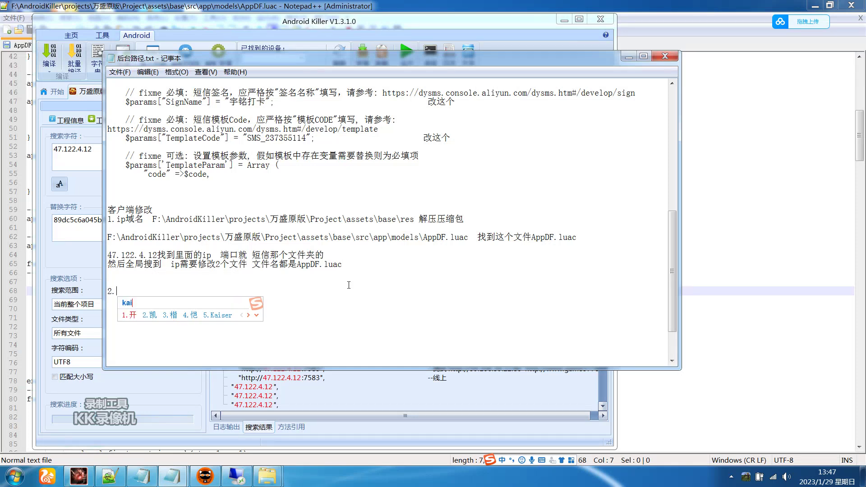
type("微信kaifa")
type("开发者修改")
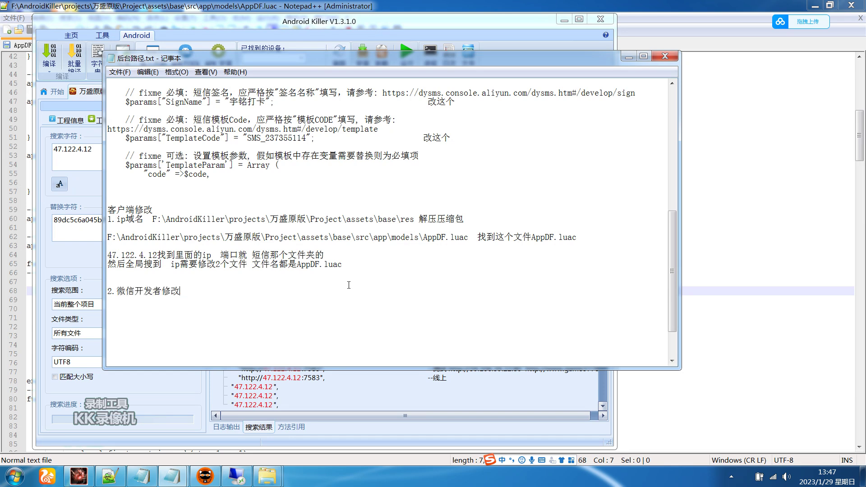
left_click(255, 395)
left_click(112, 120)
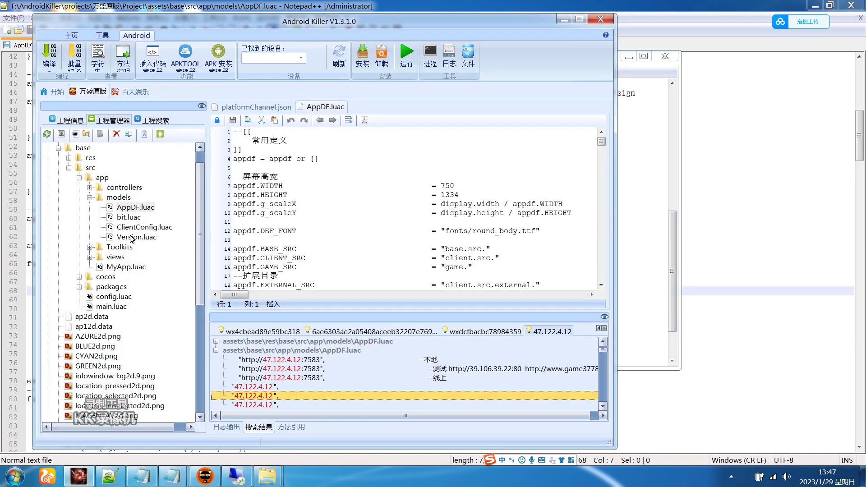
key("alt+Tab")
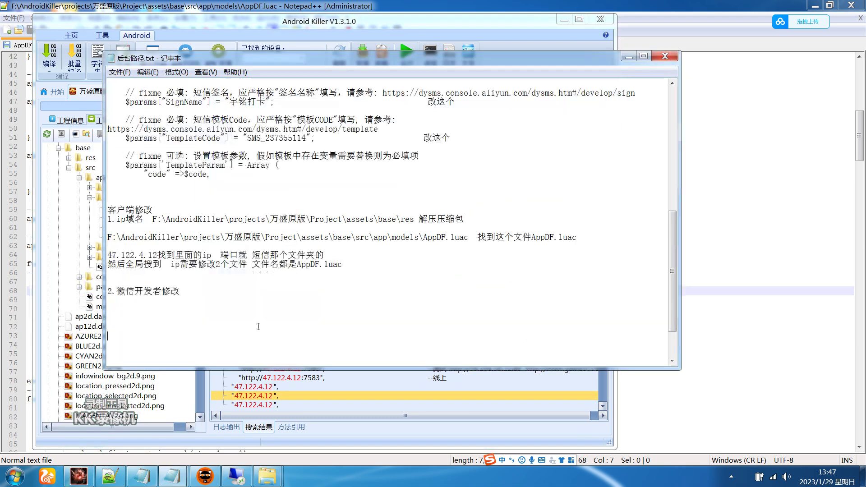
type("搜索")
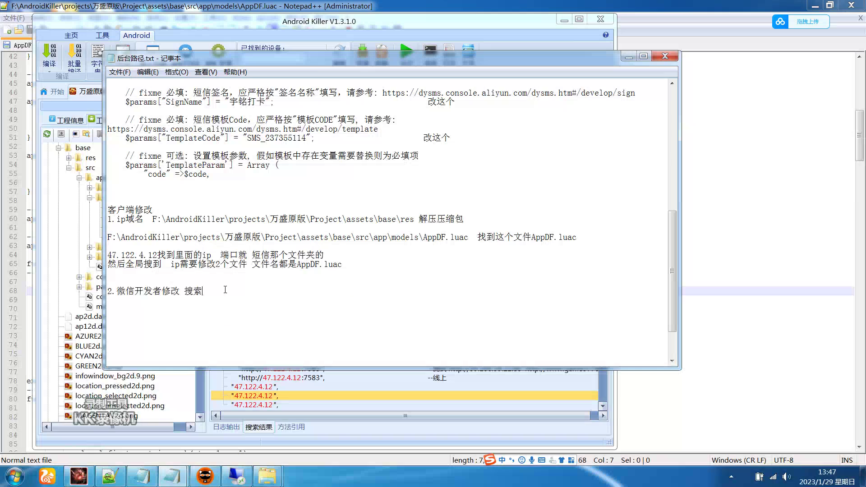
type("json")
left_click(241, 389)
mouse_move(268, 476)
left_click(307, 447)
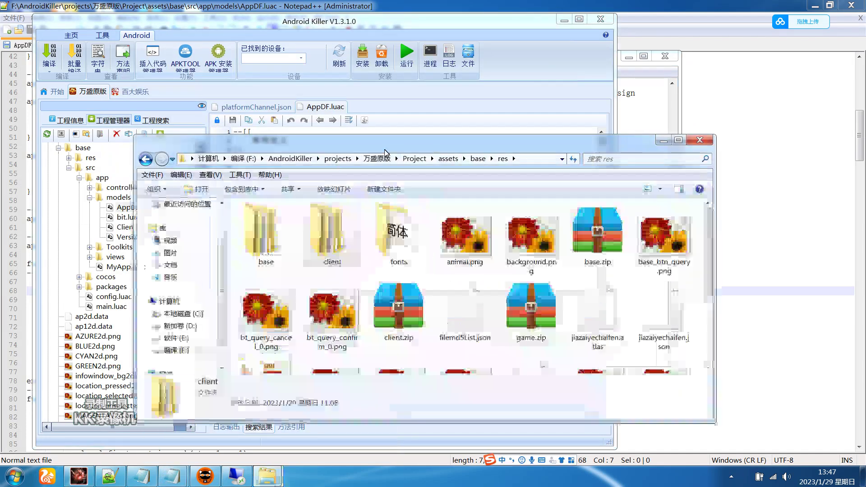
left_click(290, 158)
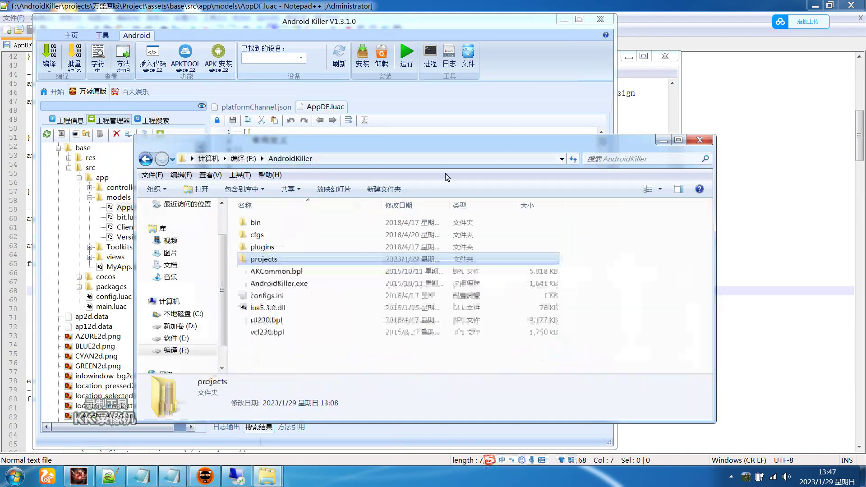
double_click(353, 262)
left_click(621, 161)
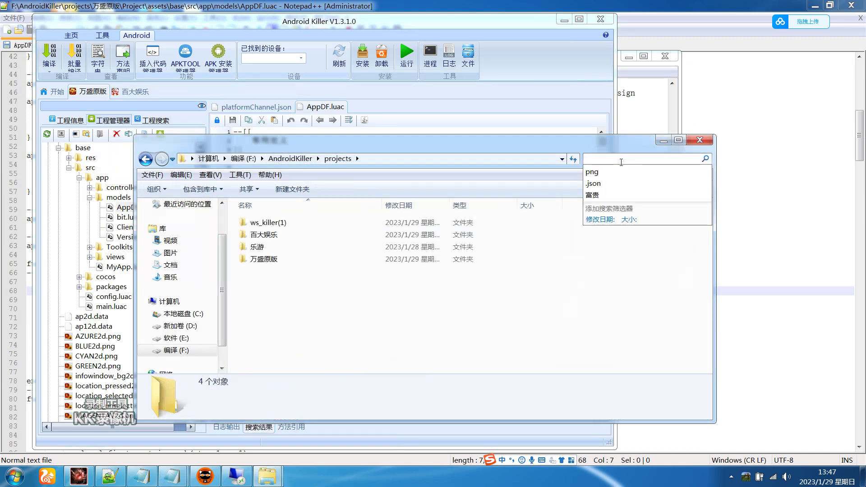
left_click(609, 184)
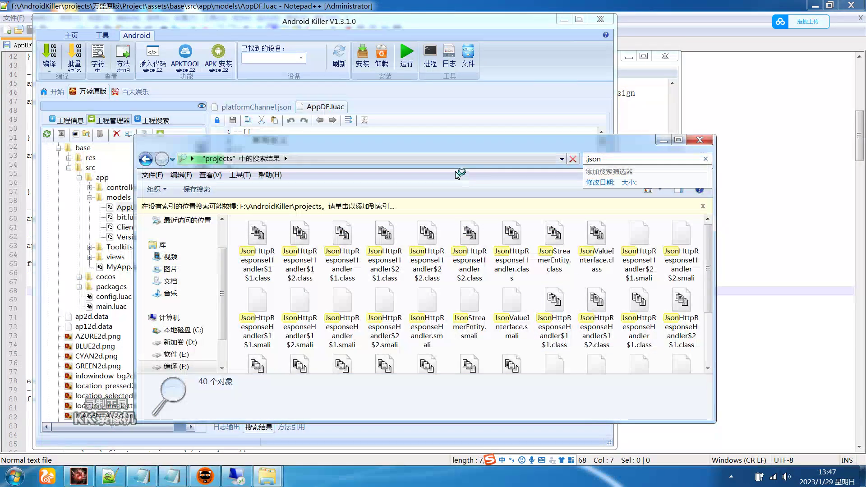
left_click(145, 158)
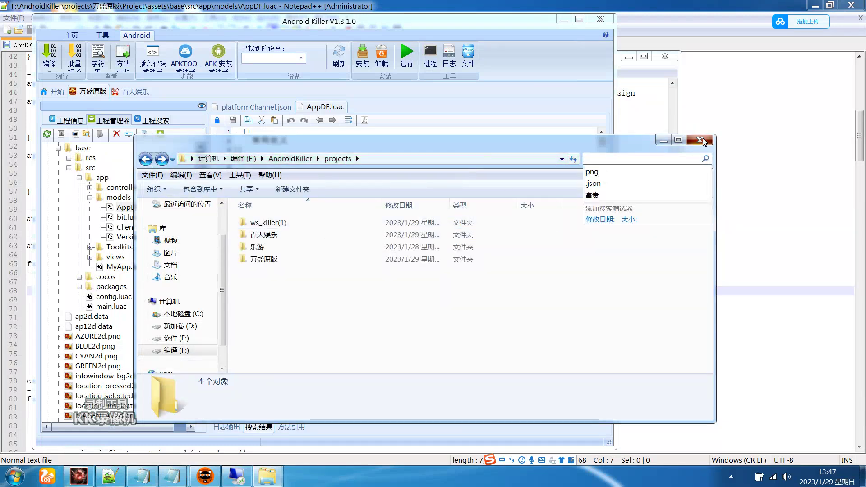
left_click(700, 140)
Open the project's file location from Android Killer and search the 万盛原版 Project folder for .json in a maximized file explorer.
right_click(76, 150)
mouse_move(135, 179)
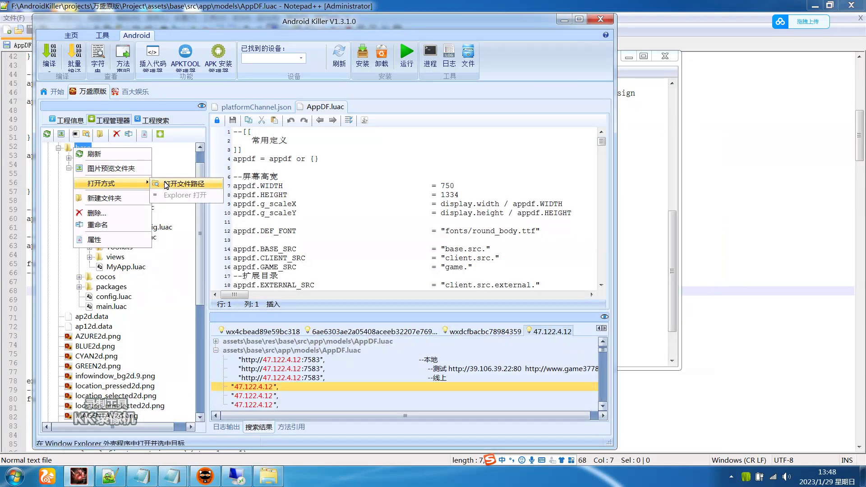
left_click(180, 181)
left_click(377, 158)
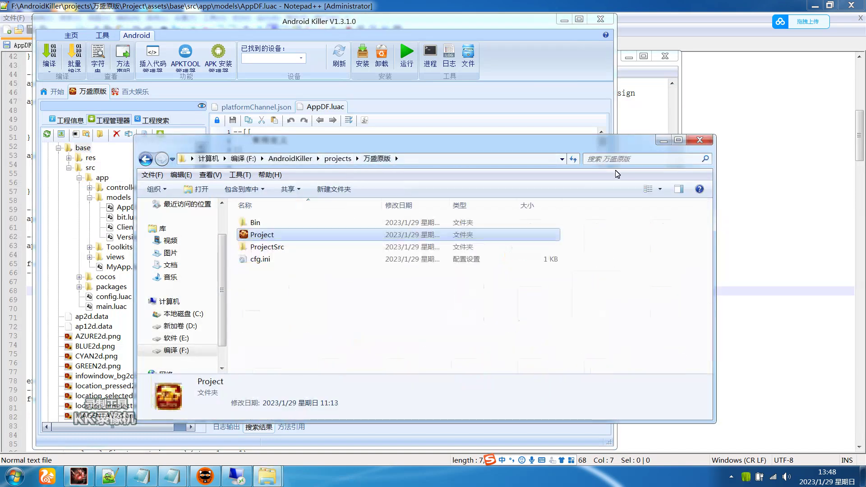
double_click(432, 235)
left_click(631, 159)
type(".json")
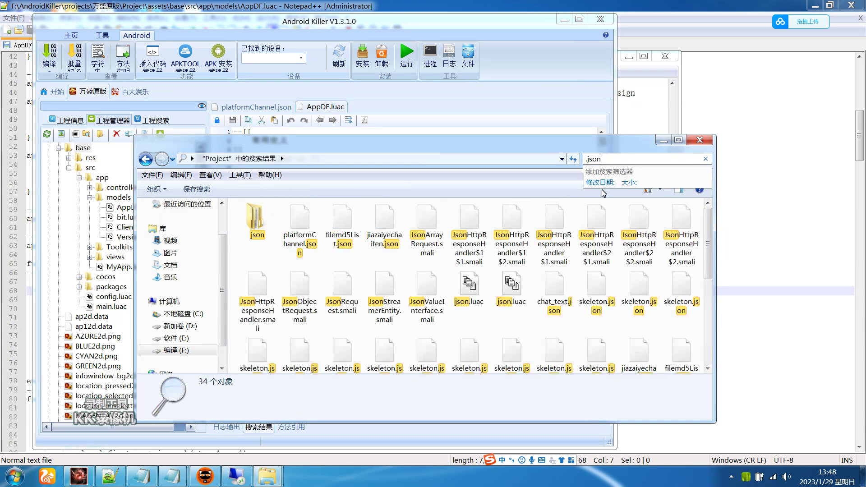
double_click(509, 145)
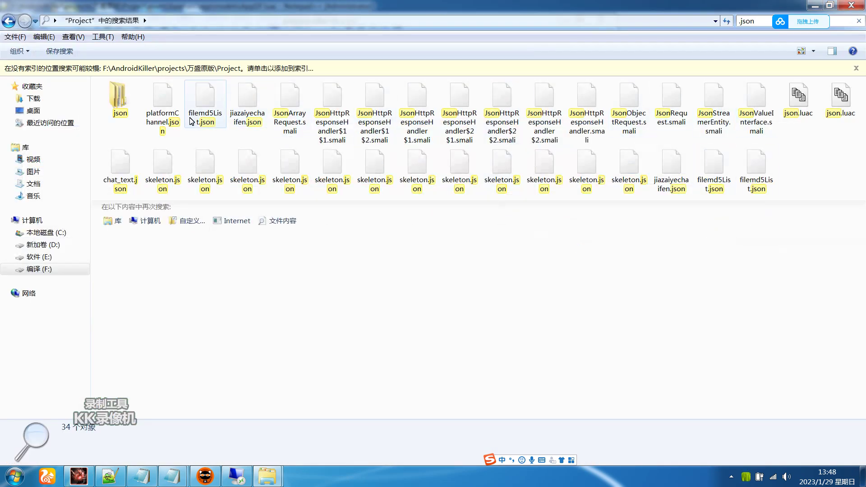
Open the file location of platformChannel.json from the search results and bring up the file's context options.
right_click(169, 118)
left_click(212, 375)
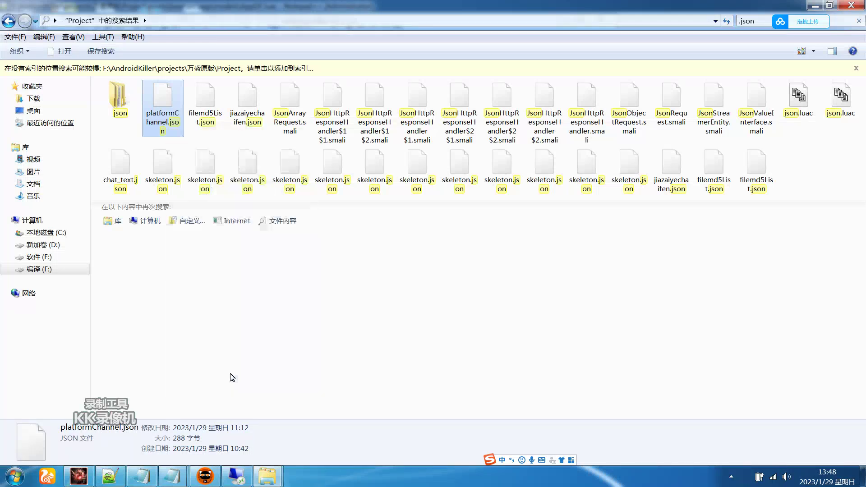
right_click(526, 215)
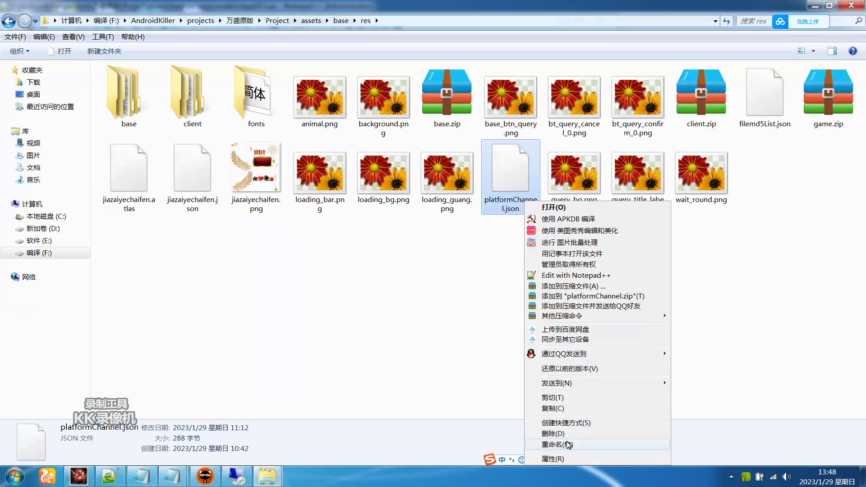